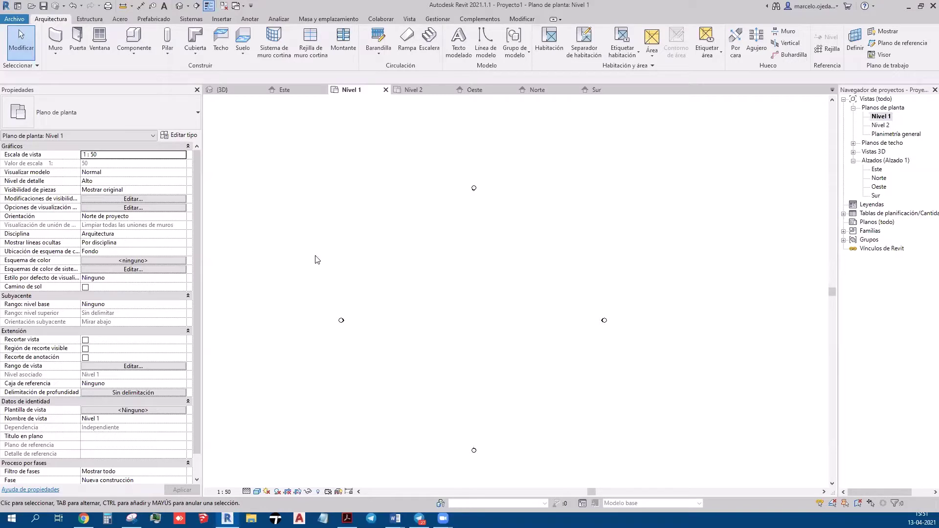
# - Start a new toposurface from Massing & Site, with Place Point active on Nivel 1
pyautogui.click(308, 19)
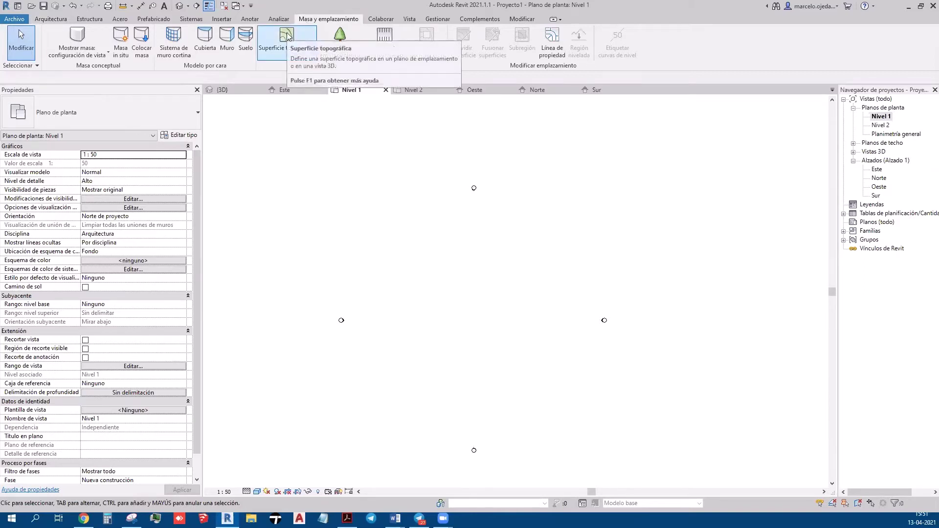
pyautogui.moveTo(286, 40)
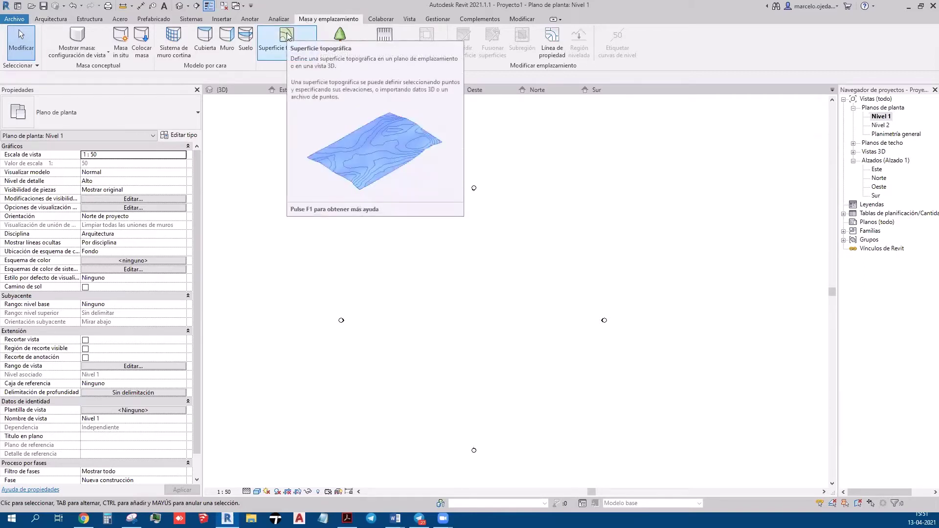
pyautogui.click(288, 37)
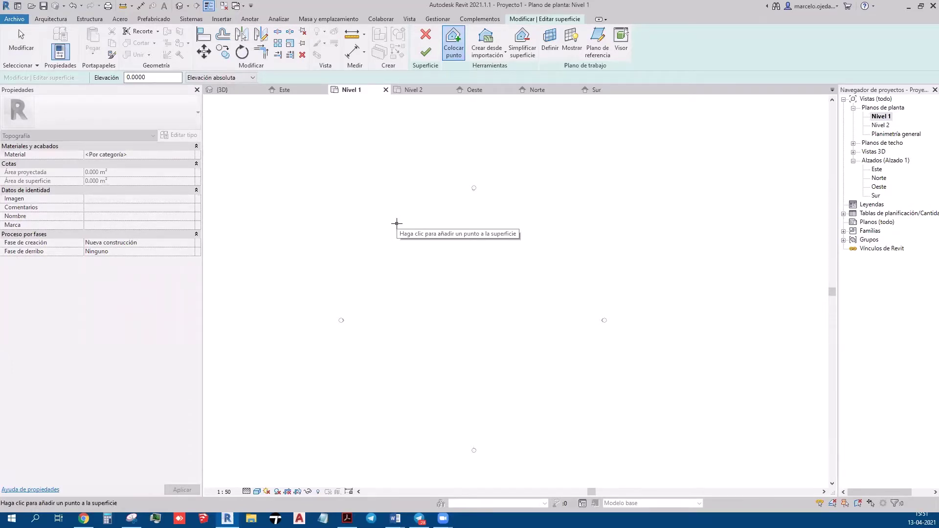
# - Place four corner points at elevation 0.0000 and finish a flat toposurface of about 387 m²
pyautogui.click(397, 223)
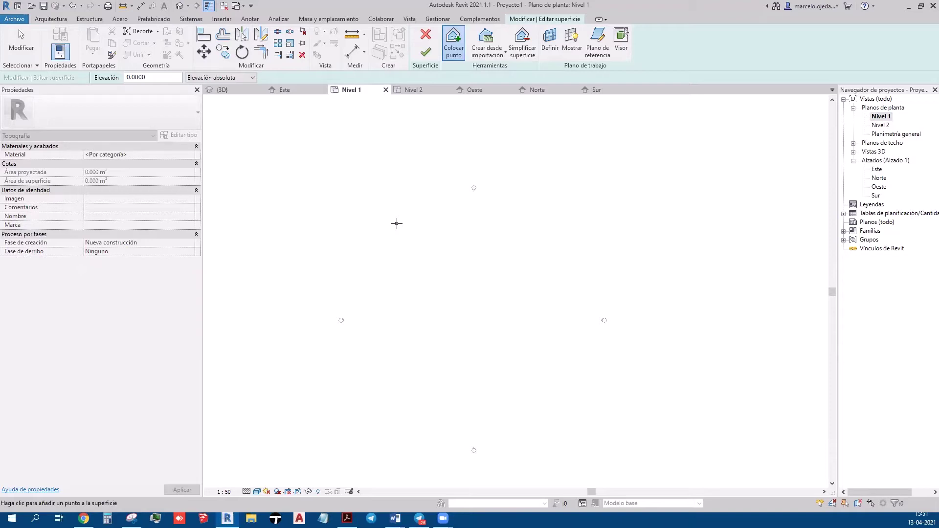
pyautogui.click(344, 168)
pyautogui.click(226, 79)
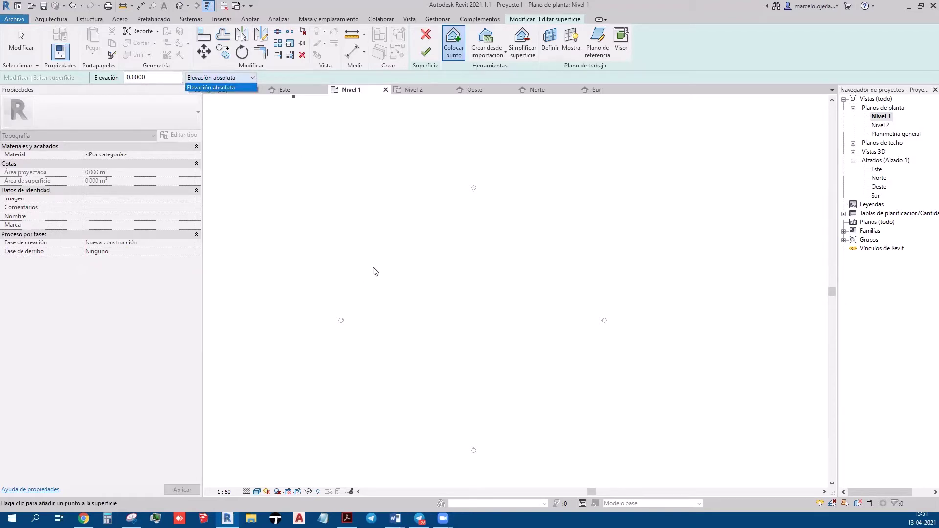
pyautogui.click(392, 235)
pyautogui.click(391, 231)
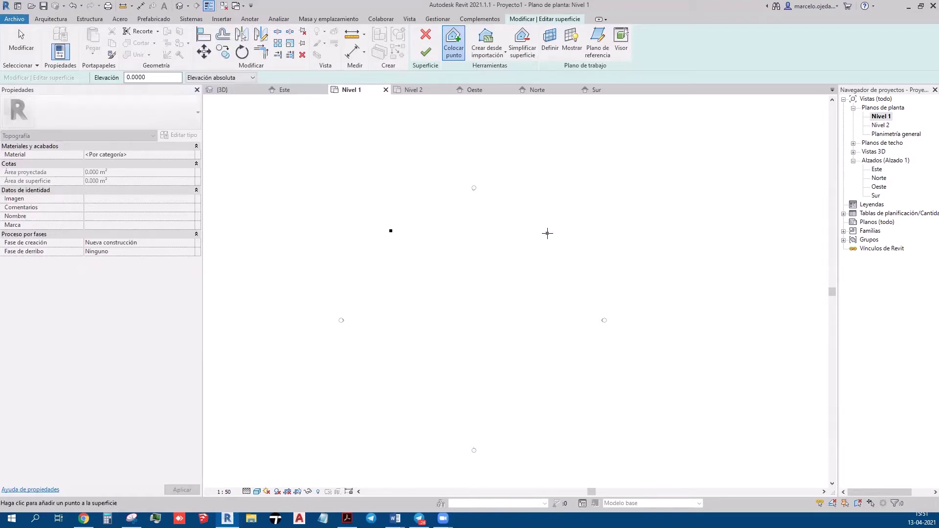
pyautogui.click(547, 233)
pyautogui.click(550, 372)
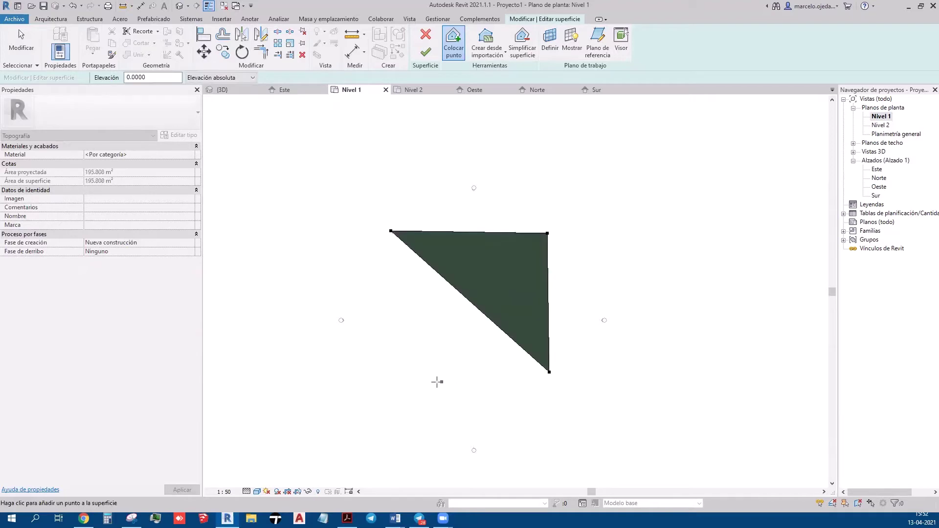
pyautogui.click(401, 374)
pyautogui.scroll(2, 394, 352)
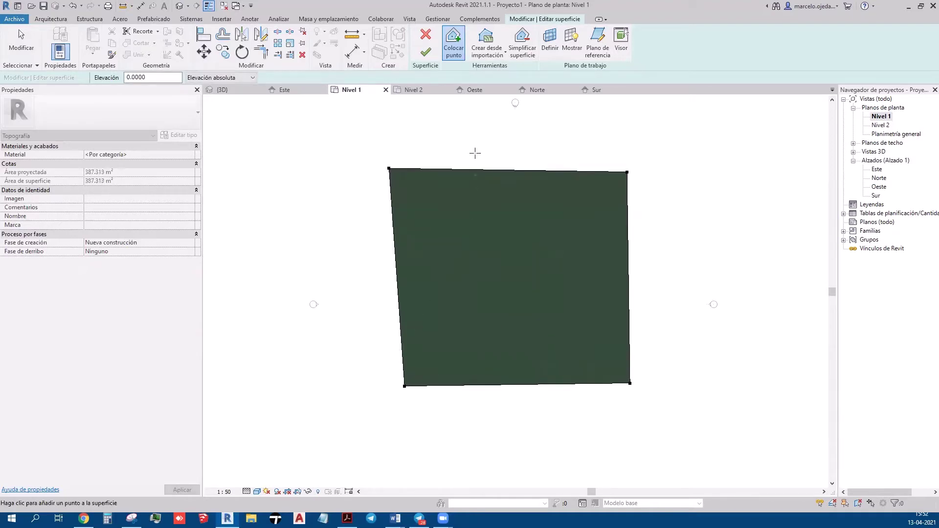
pyautogui.click(430, 53)
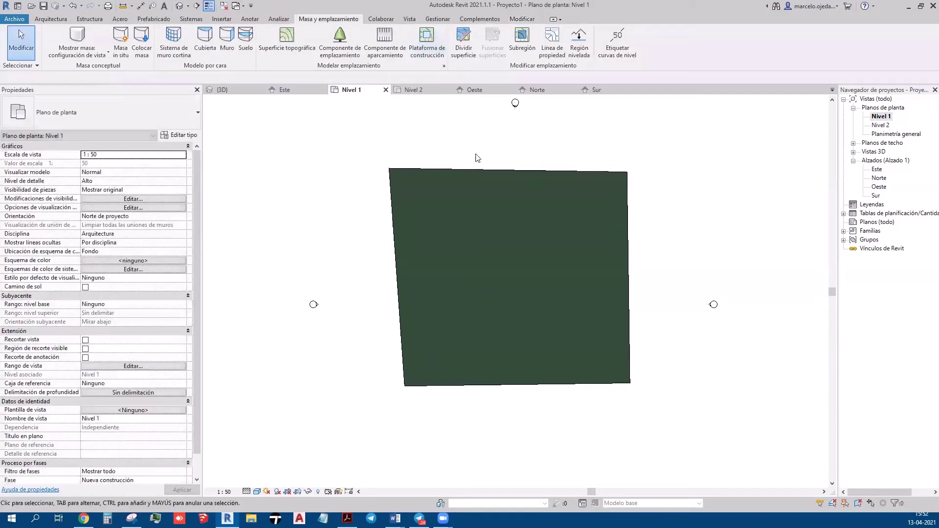
# - In the {3D} view, delete the stray ceiling above the ground
pyautogui.click(180, 7)
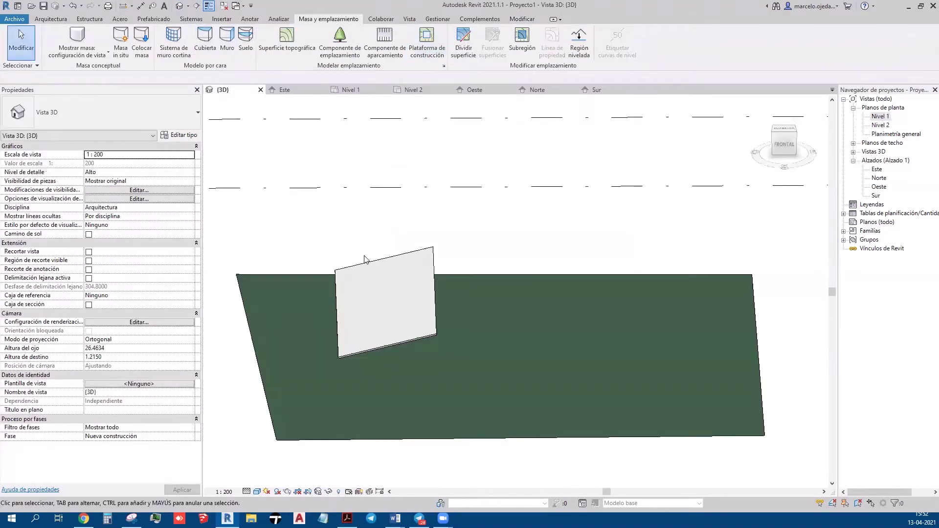
pyautogui.scroll(-2, 420, 331)
pyautogui.keyDown('shift'); pyautogui.moveTo(418, 336); pyautogui.dragTo(431, 315, button='middle'); pyautogui.keyUp('shift')
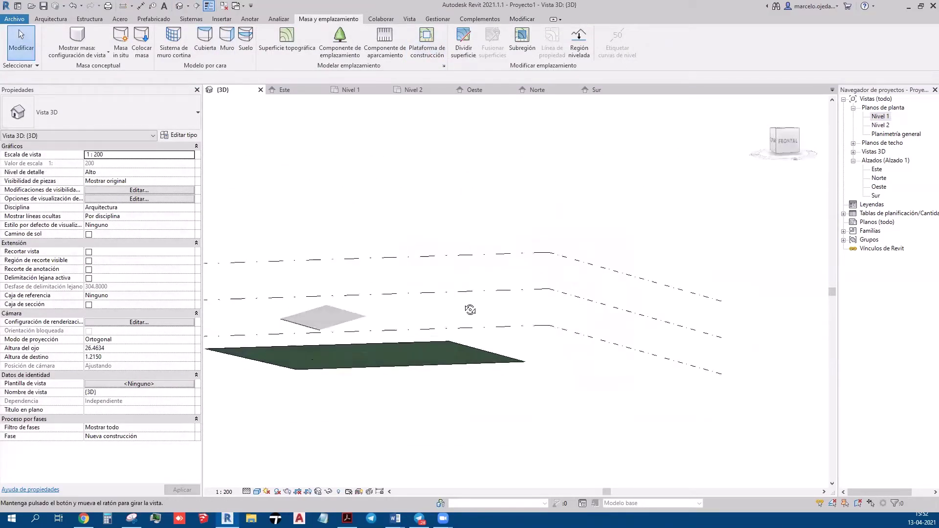
pyautogui.click(328, 276)
pyautogui.press('Delete')
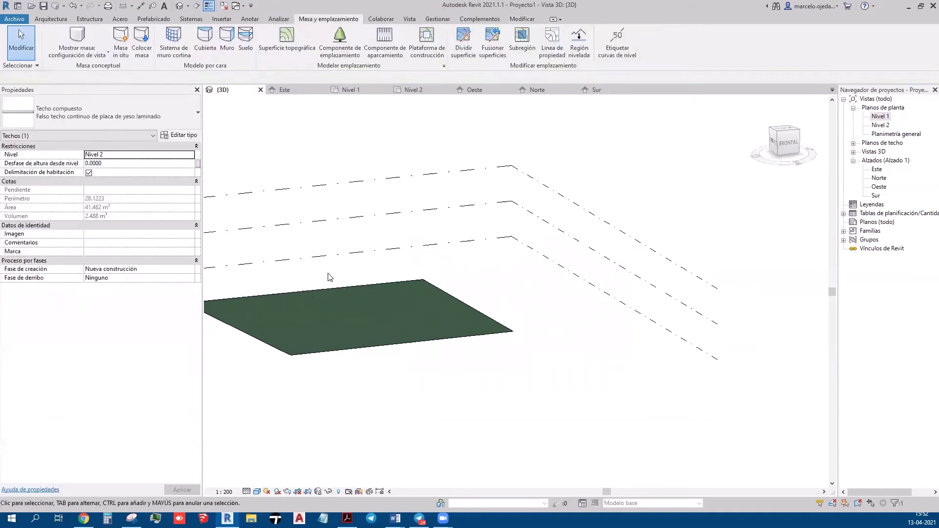
# - Reopen the toposurface with Edit Surface and return to the Nivel 1 plan
pyautogui.click(403, 342)
pyautogui.moveTo(455, 366); pyautogui.dragTo(568, 362, button='middle')
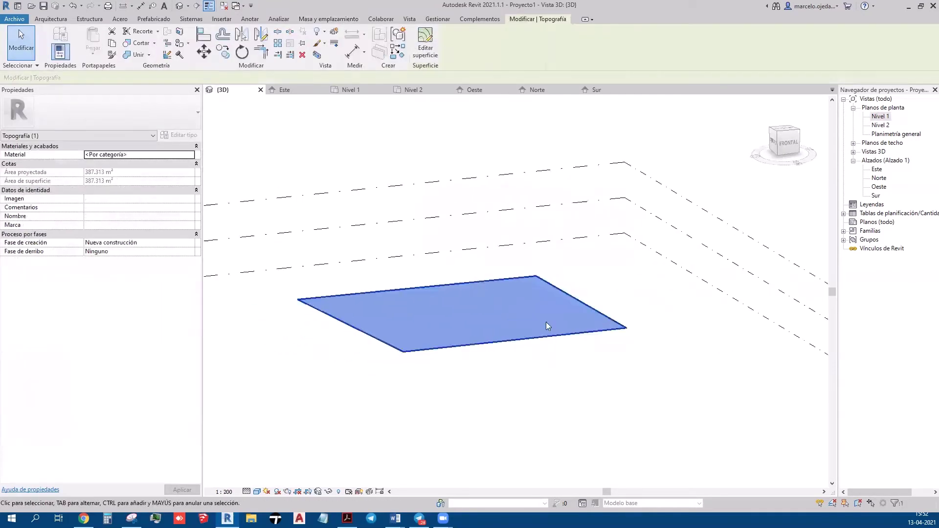
pyautogui.click(425, 44)
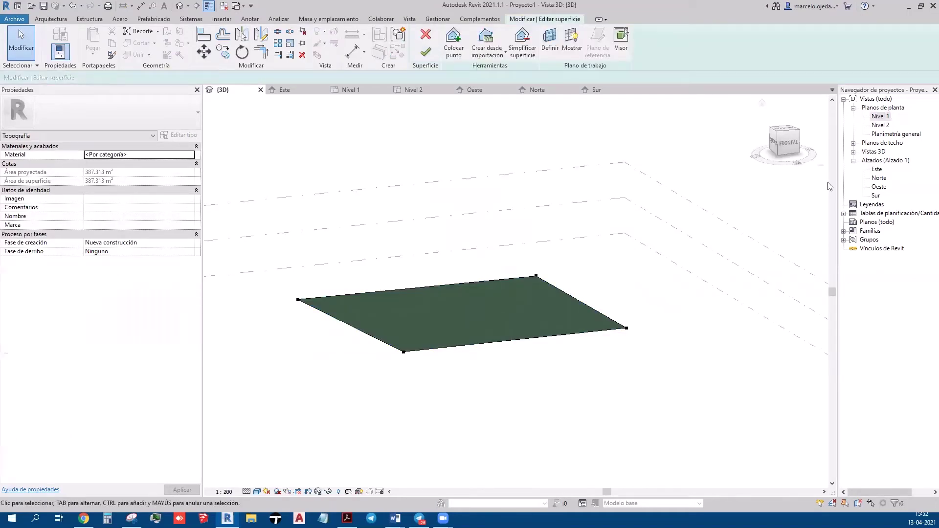
pyautogui.doubleClick(878, 118)
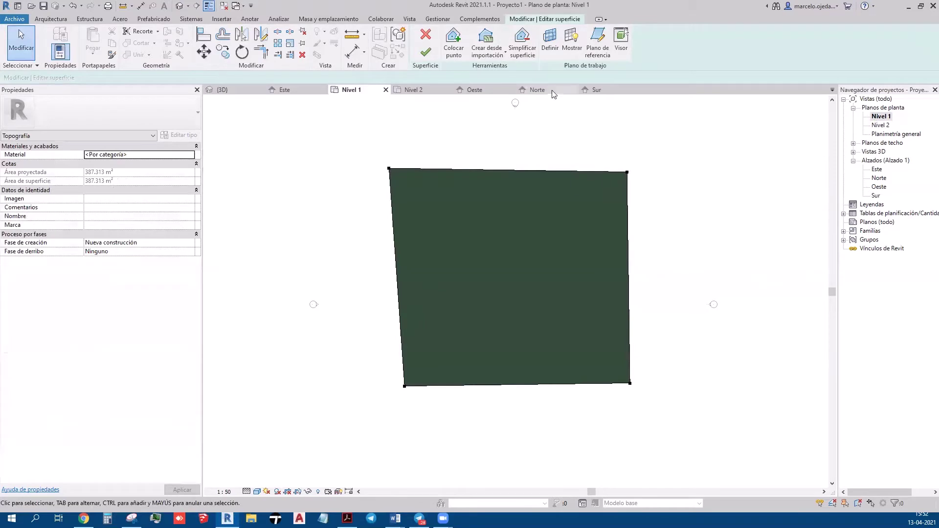
# - Add a raised point at elevation 3, check it in 3D, and return to Nivel 1
pyautogui.click(450, 47)
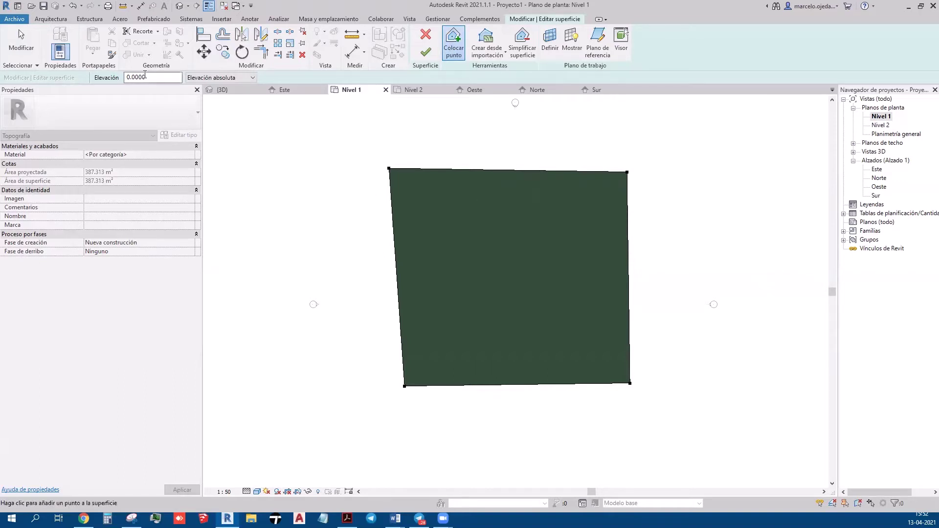
pyautogui.moveTo(154, 77); pyautogui.dragTo(127, 80)
pyautogui.write('3')
pyautogui.click(459, 223)
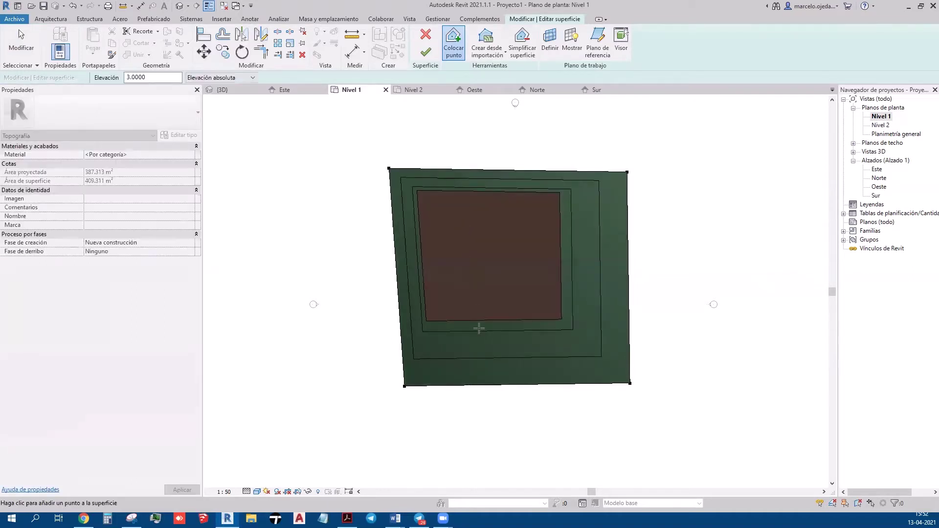
pyautogui.click(179, 5)
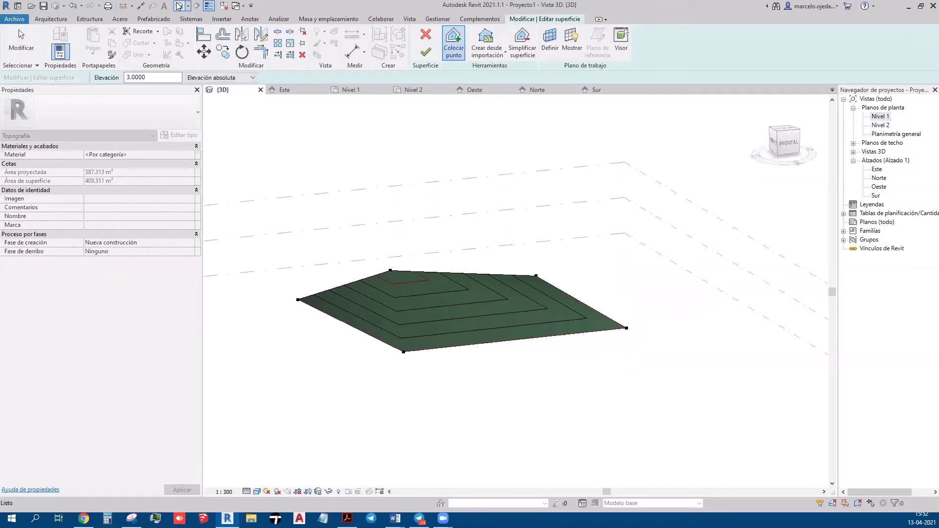
pyautogui.moveTo(398, 279)
pyautogui.keyDown('shift'); pyautogui.mouseDown(button='middle')
pyautogui.moveTo(442, 275)
pyautogui.moveTo(463, 252)
pyautogui.moveTo(448, 227)
pyautogui.moveTo(443, 303)
pyautogui.mouseUp(button='middle'); pyautogui.keyUp('shift')
pyautogui.click(876, 118)
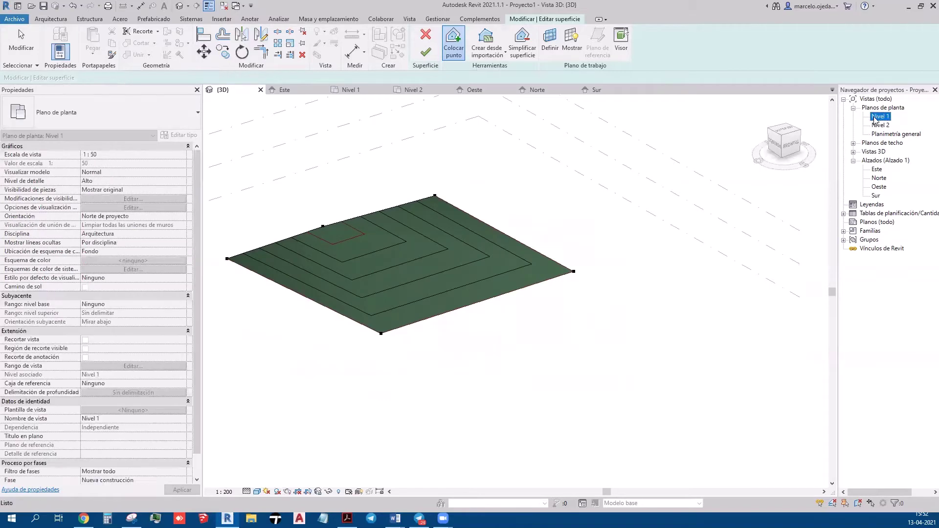
pyautogui.doubleClick(876, 118)
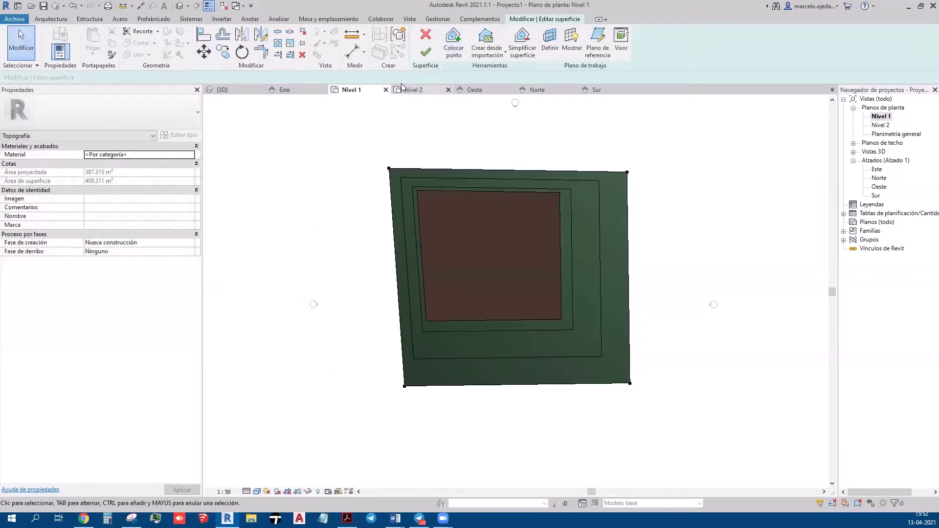
# - Add four more points at 3.0000 elevation, extending the high area toward the lower-left
pyautogui.click(453, 42)
pyautogui.click(421, 245)
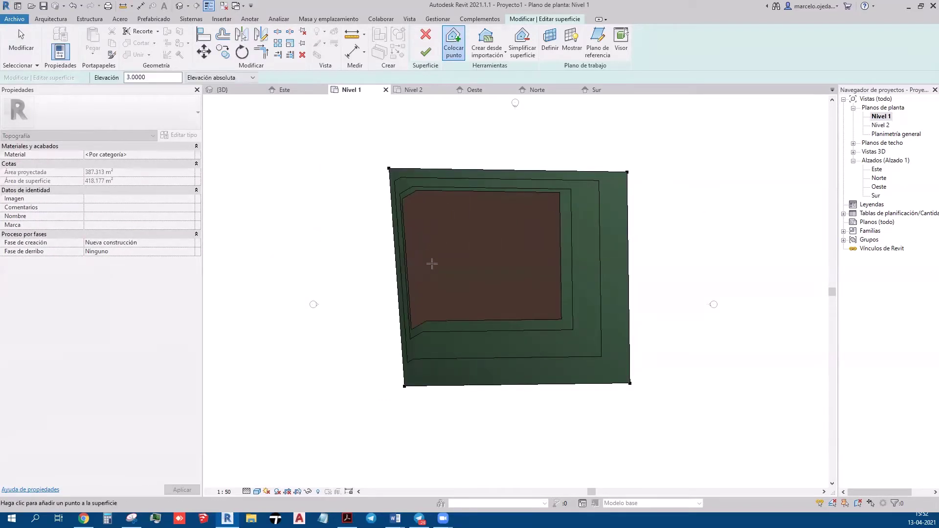
pyautogui.click(437, 321)
pyautogui.click(441, 366)
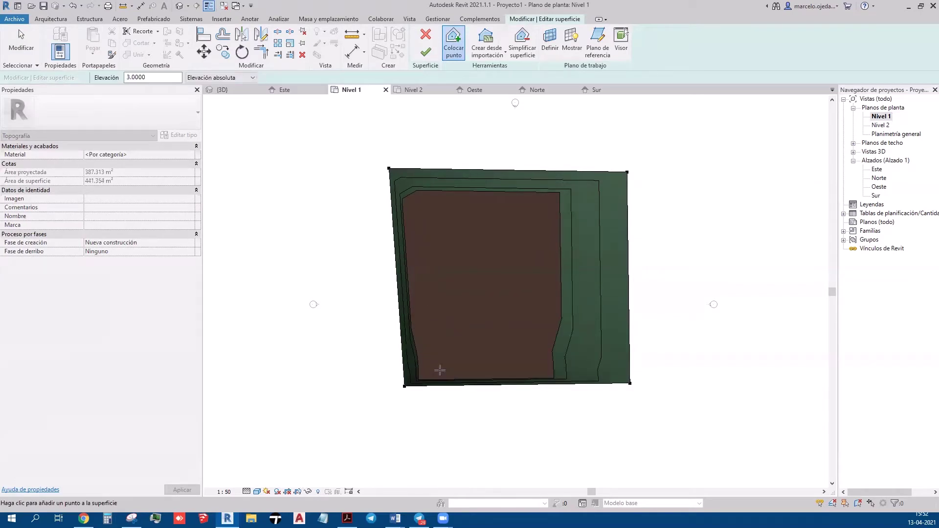
pyautogui.click(431, 182)
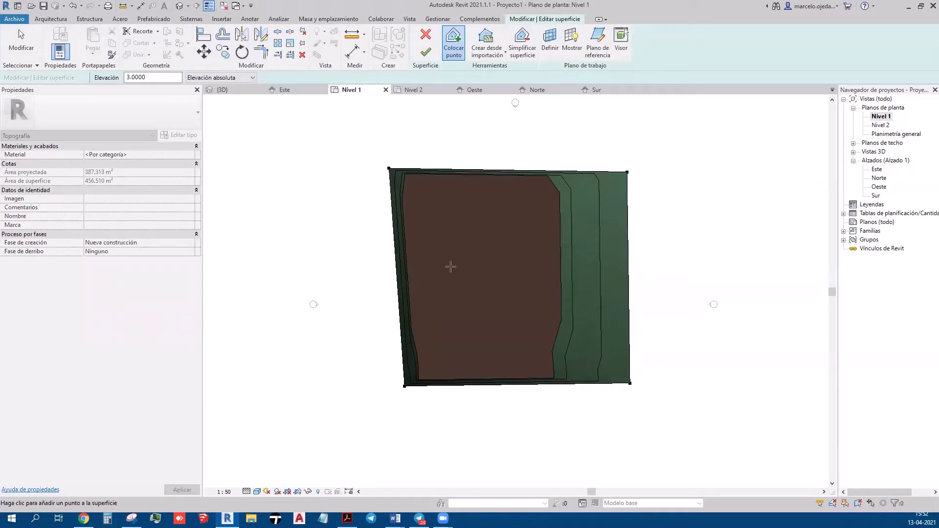
# - Check the slope in 3D, delete a misplaced interior point, and switch to Chrome
pyautogui.click(180, 6)
pyautogui.moveTo(343, 265)
pyautogui.keyDown('shift'); pyautogui.mouseDown(button='middle')
pyautogui.moveTo(330, 267)
pyautogui.moveTo(248, 201)
pyautogui.mouseUp(button='middle'); pyautogui.keyUp('shift')
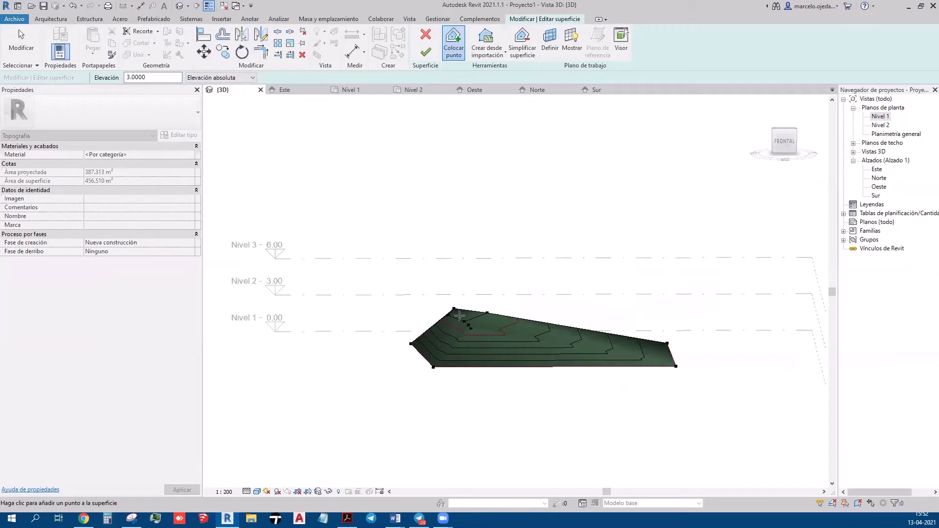
pyautogui.press('Escape')
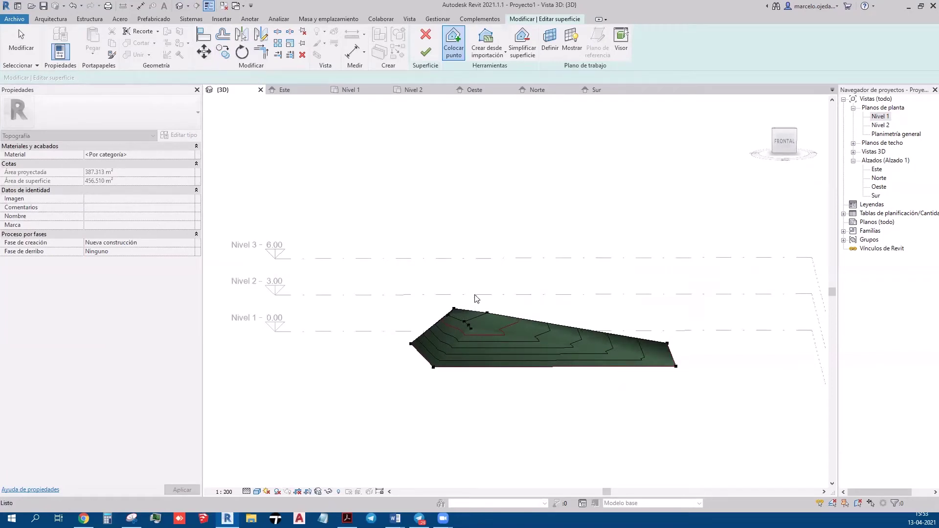
pyautogui.click(500, 336)
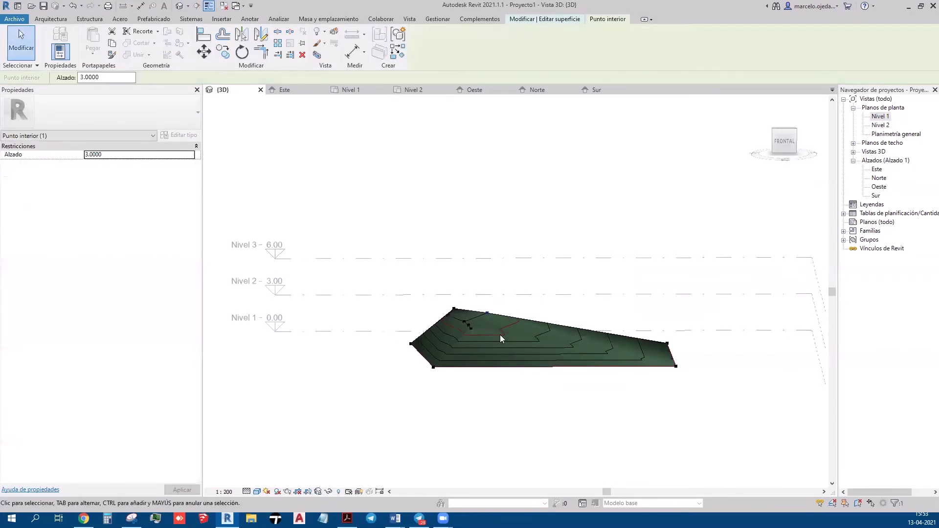
pyautogui.press('Delete')
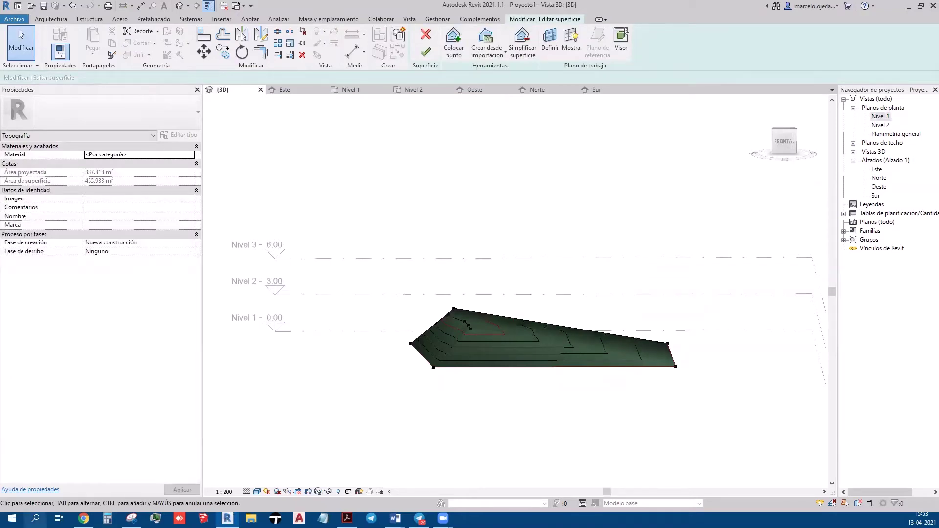
pyautogui.click(84, 518)
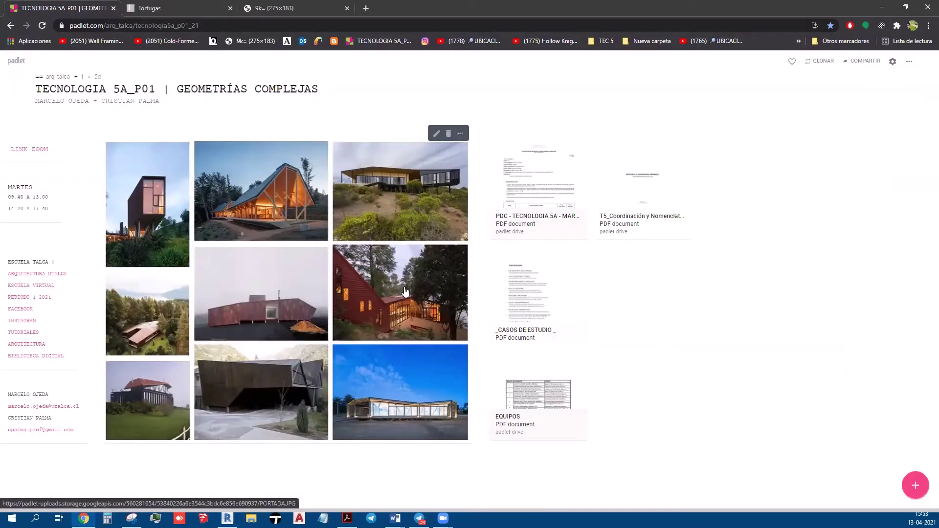
pyautogui.moveTo(539, 297)
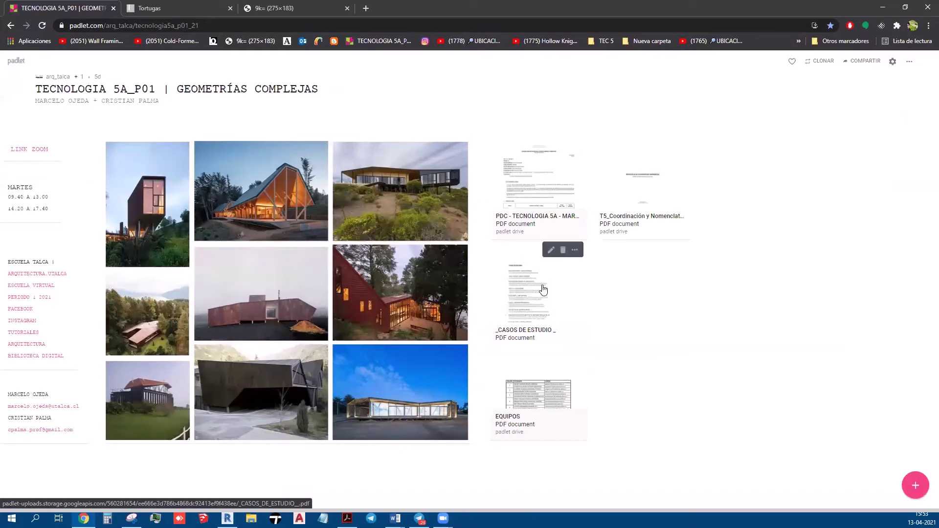
# - Open the first case study from the case studies PDF and scroll down to its site plan
pyautogui.click(543, 290)
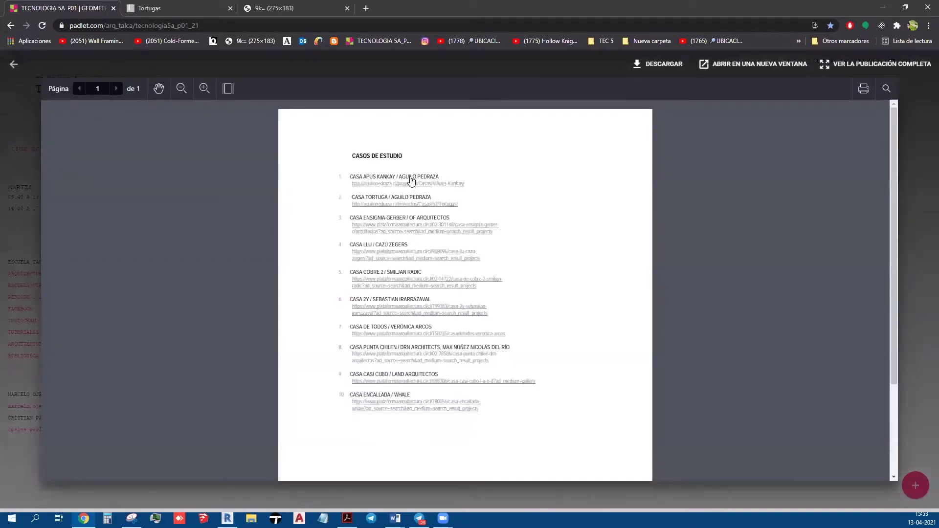
pyautogui.click(412, 184)
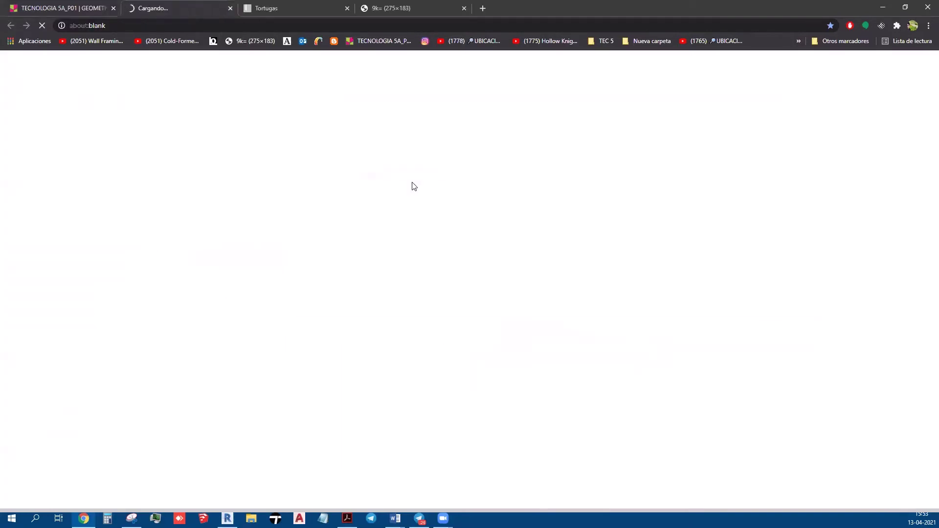
pyautogui.scroll(-3, 407, 208)
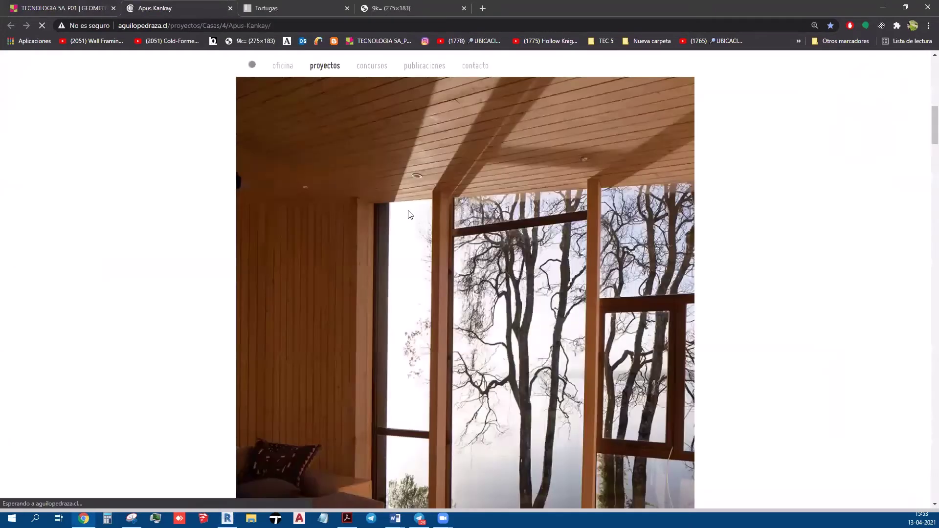
pyautogui.scroll(-10, 410, 215)
pyautogui.scroll(-10, 410, 216)
pyautogui.scroll(-10, 406, 220)
pyautogui.scroll(-10, 407, 221)
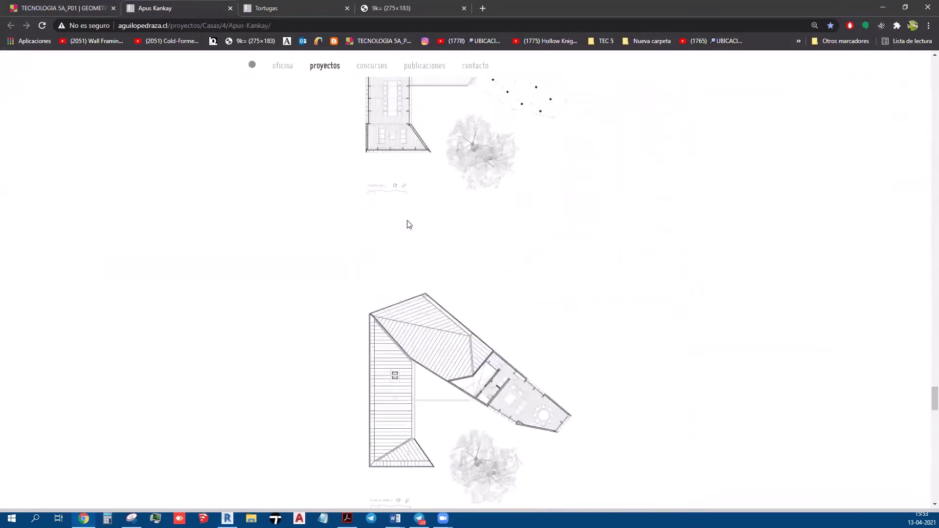
pyautogui.scroll(-5, 410, 224)
pyautogui.scroll(-3, 410, 224)
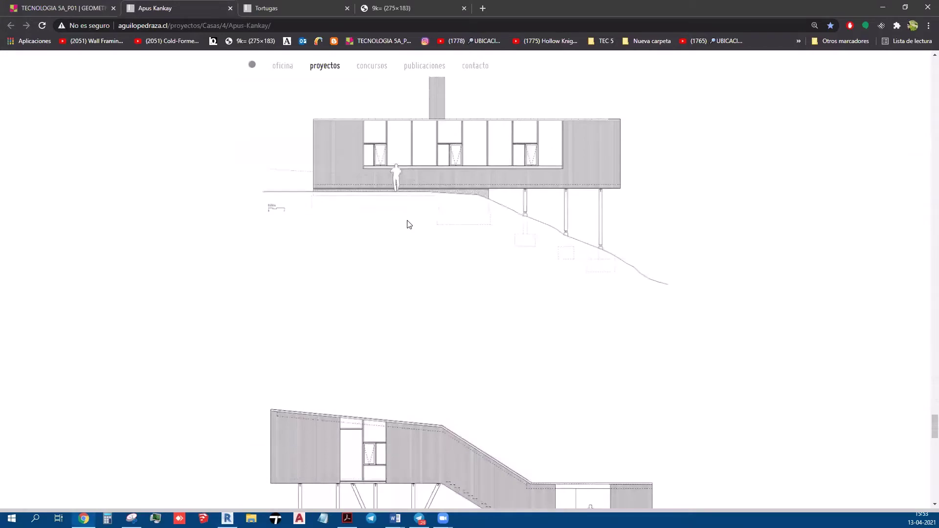
pyautogui.scroll(-5, 409, 224)
pyautogui.scroll(-5, 409, 225)
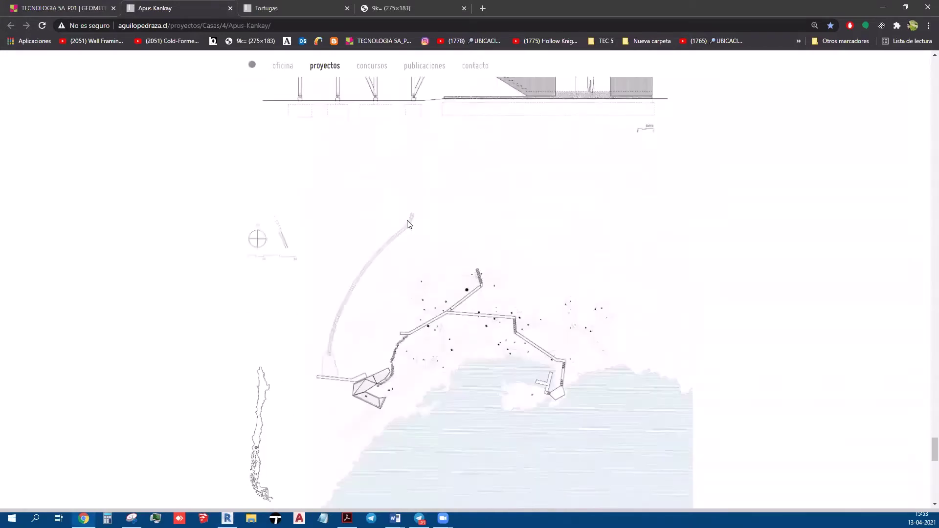
pyautogui.scroll(-5, 410, 225)
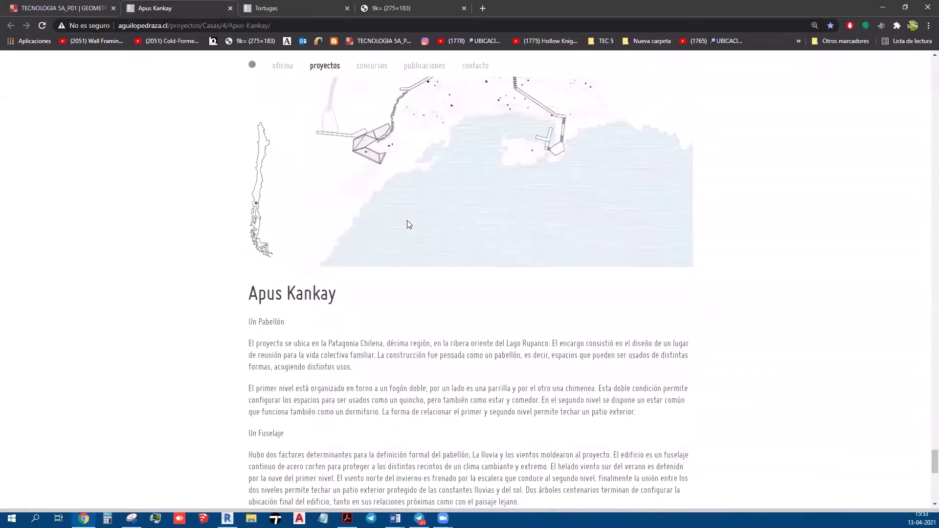
# - Save the site-plan image as a JPG in the BIM1 folder, then return to Revit
pyautogui.rightClick(377, 146)
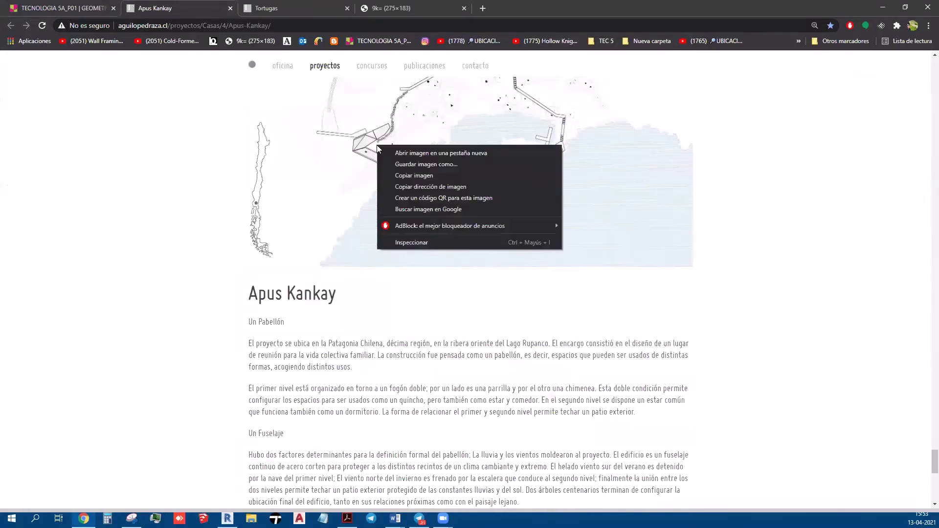
pyautogui.click(420, 165)
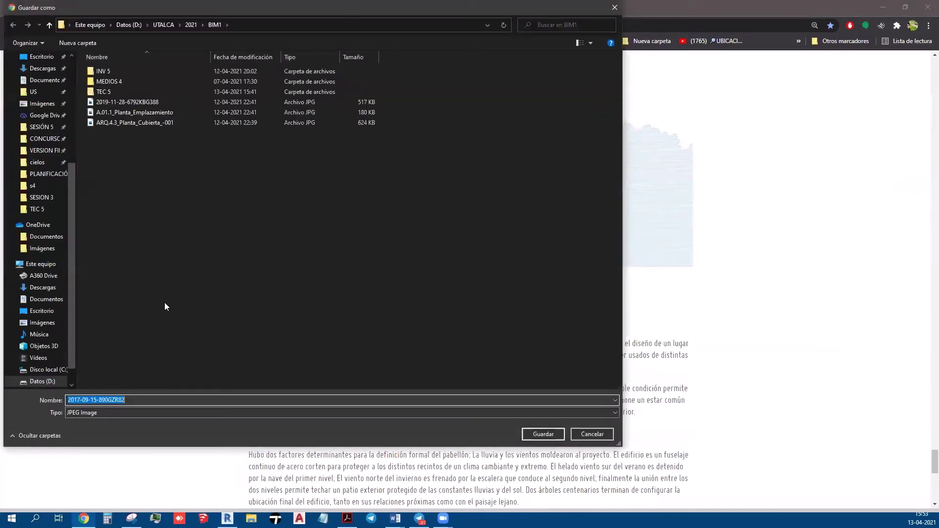
pyautogui.click(524, 434)
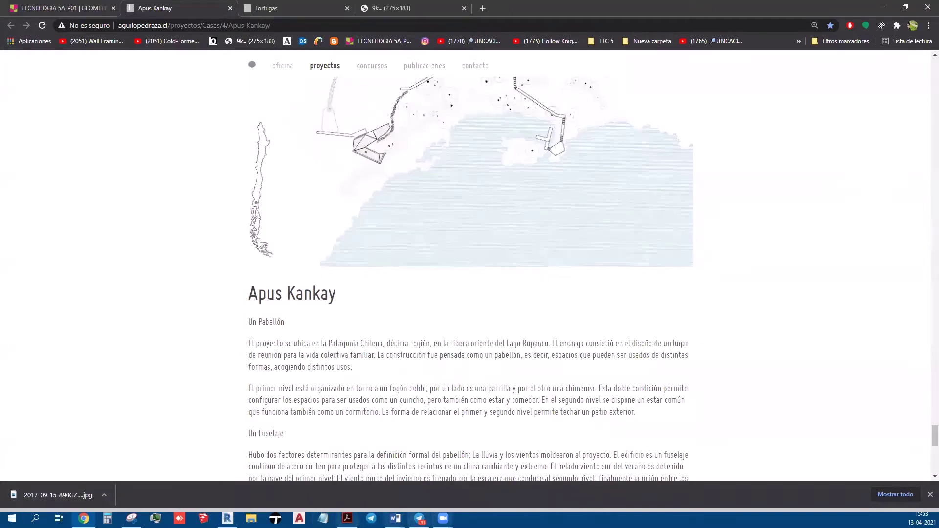
pyautogui.click(228, 519)
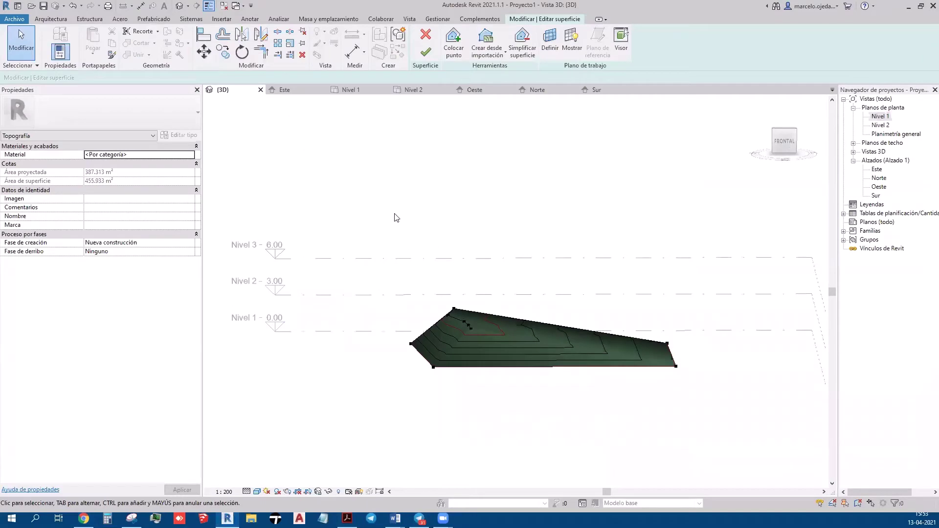
# - Finish the raised surface, then sketch a straight and a curving red guide line on Nivel 1
pyautogui.click(425, 51)
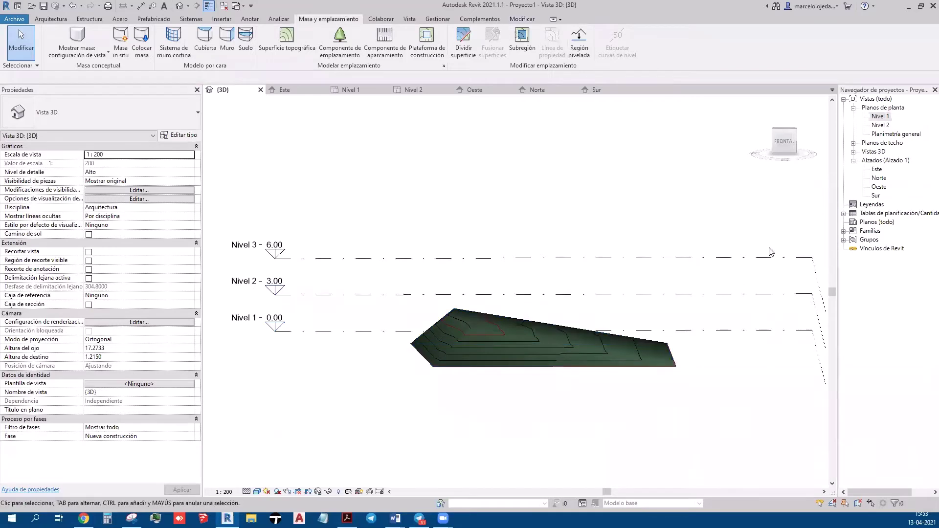
pyautogui.doubleClick(880, 117)
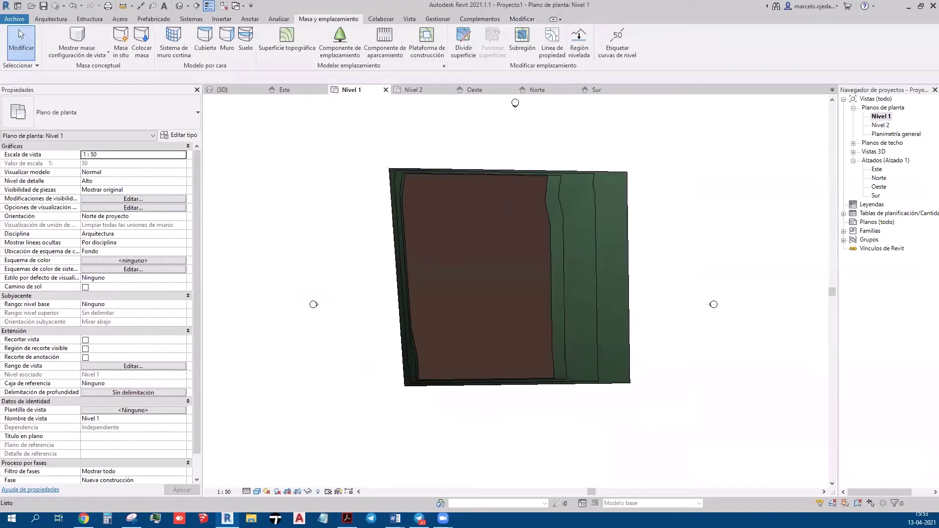
pyautogui.moveTo(413, 154); pyautogui.dragTo(424, 435)
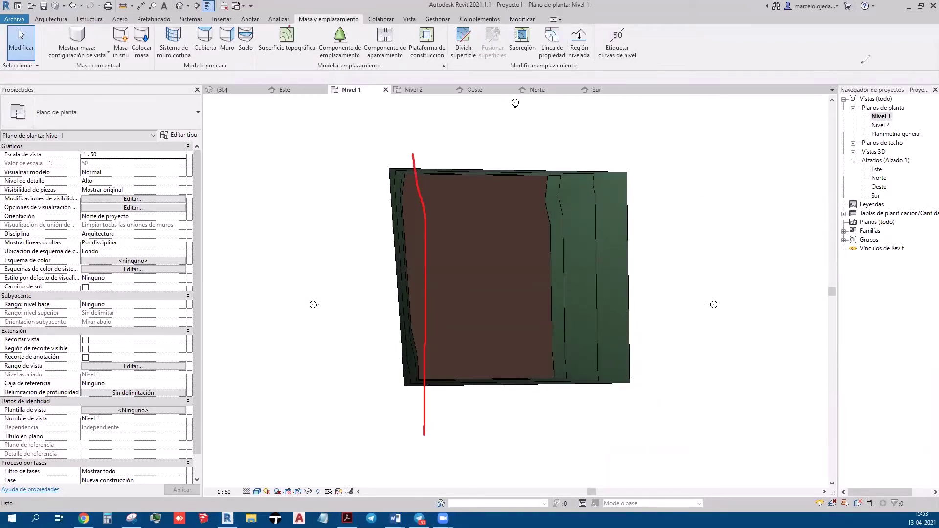
pyautogui.moveTo(455, 152); pyautogui.dragTo(492, 425)
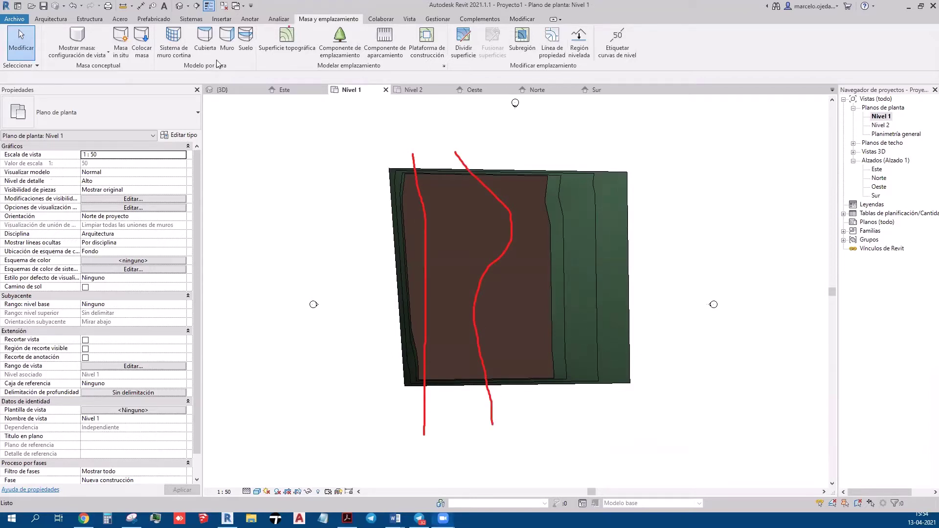
pyautogui.click(295, 38)
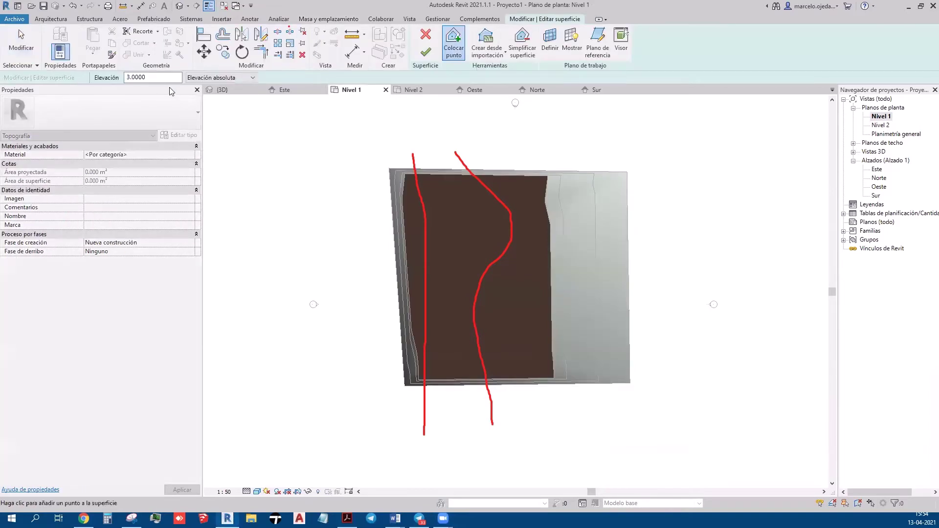
# - Place ten points at elevation 2 along the curving red guide line
pyautogui.write('2')
pyautogui.click(474, 180)
pyautogui.click(502, 200)
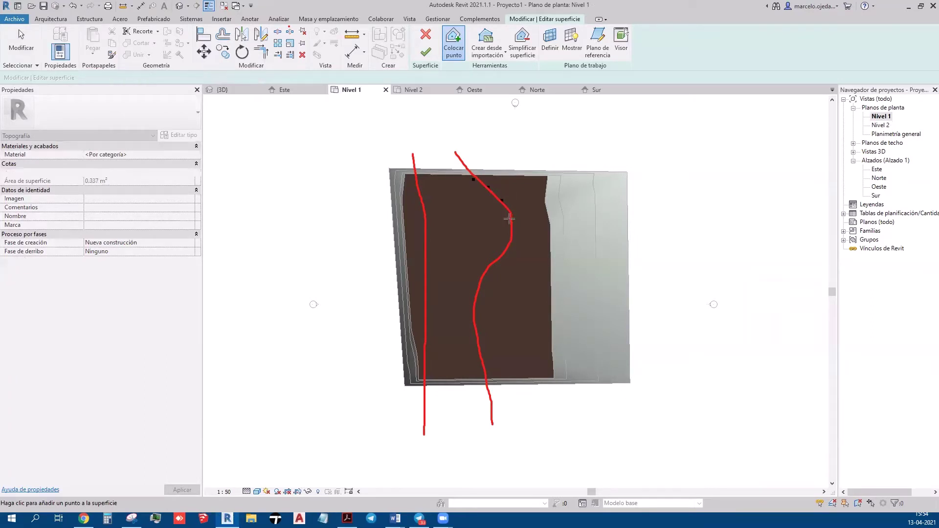
pyautogui.click(510, 218)
pyautogui.click(509, 241)
pyautogui.click(497, 261)
pyautogui.click(487, 279)
pyautogui.click(482, 305)
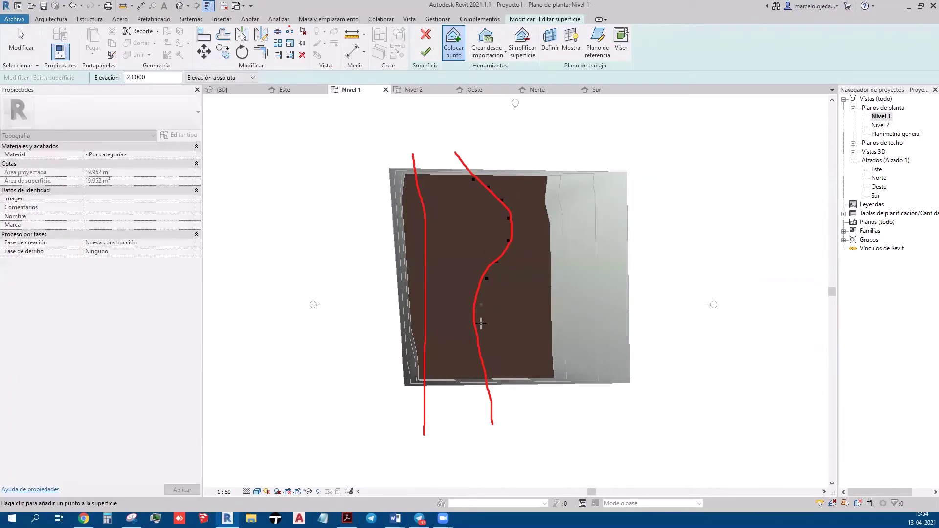
pyautogui.click(481, 329)
pyautogui.click(484, 356)
pyautogui.click(488, 375)
# - Finish the new toposurface and view the contoured terrain in 3D
pyautogui.click(427, 59)
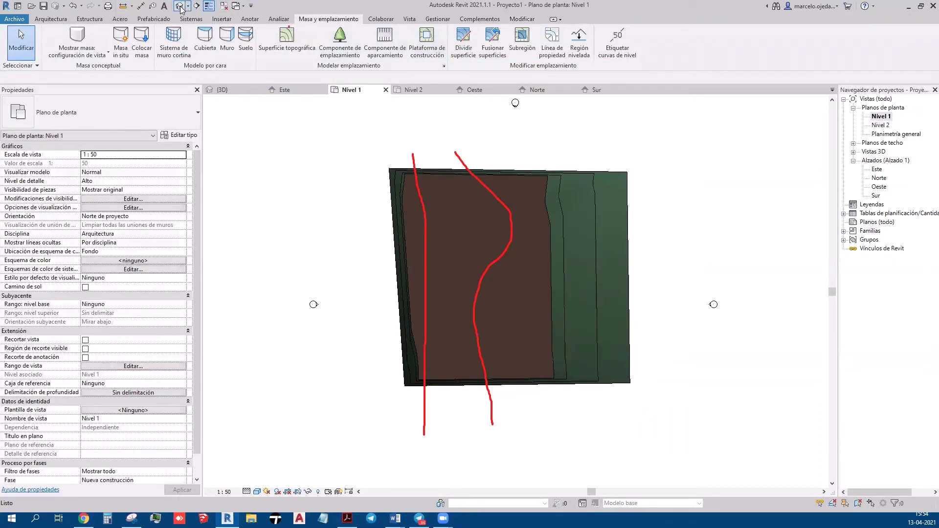
pyautogui.click(180, 8)
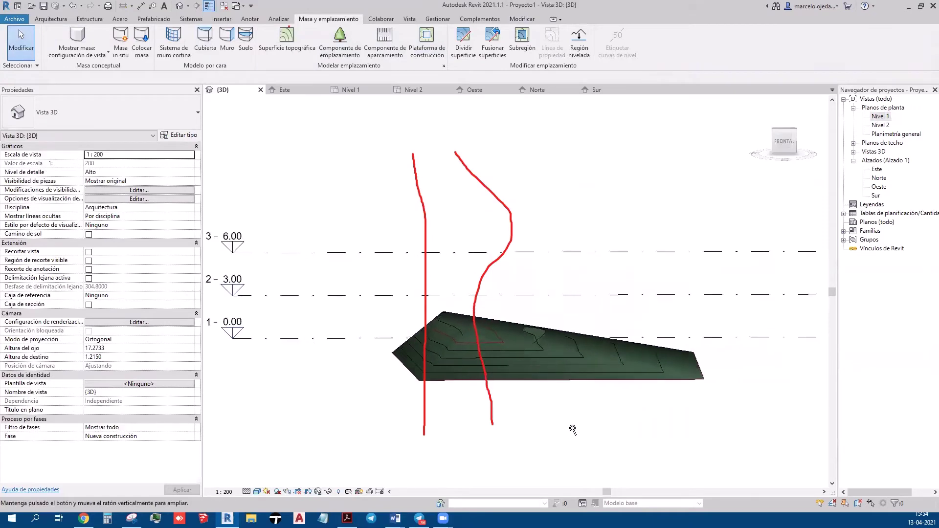
pyautogui.keyDown('ctrl'); pyautogui.moveTo(573, 431); pyautogui.dragTo(574, 427, button='middle'); pyautogui.keyUp('ctrl')
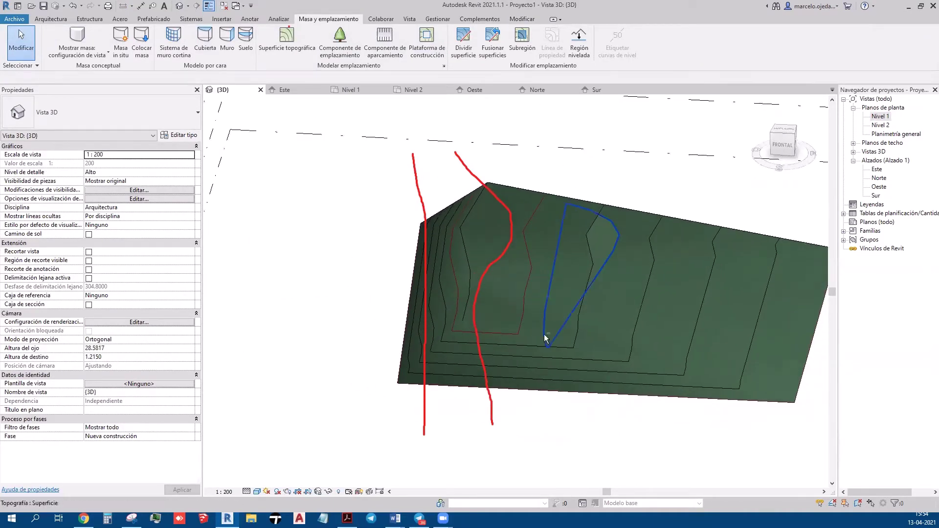
# - Delete the main topography surface and the leftover green subregion in the 3D view
pyautogui.moveTo(564, 493)
pyautogui.keyDown('shift'); pyautogui.mouseDown(button='middle')
pyautogui.moveTo(564, 339)
pyautogui.moveTo(580, 419)
pyautogui.mouseUp(button='middle'); pyautogui.keyUp('shift')
pyautogui.click(562, 166)
pyautogui.click(580, 418)
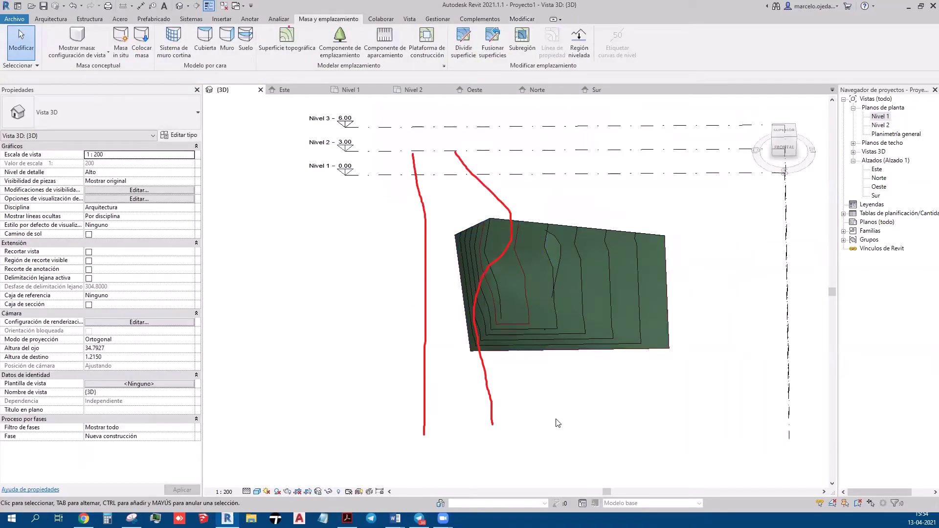
pyautogui.click(581, 290)
pyautogui.press('Delete')
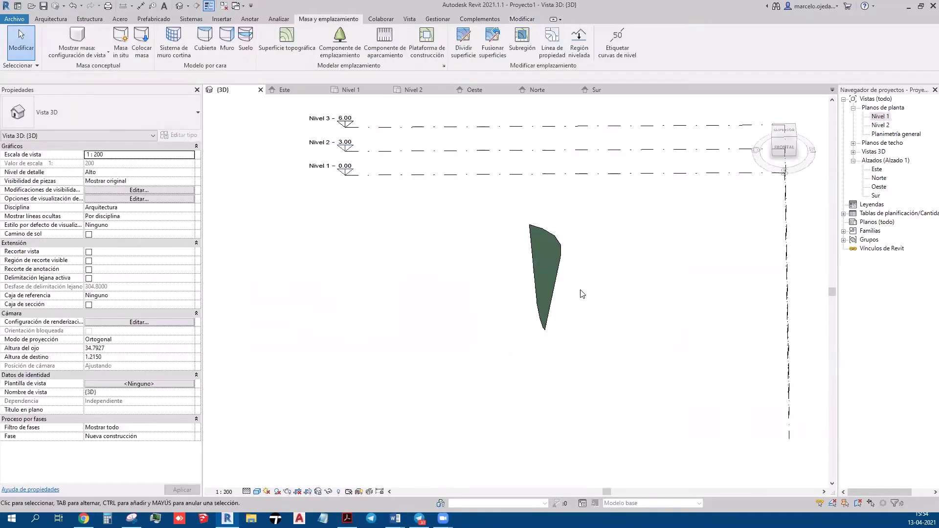
pyautogui.click(520, 246)
pyautogui.press('Delete')
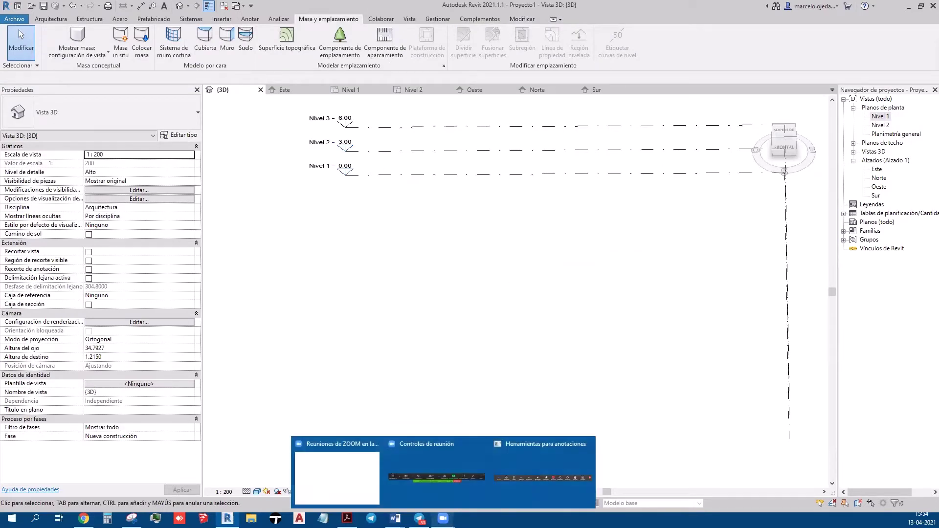
# - Link the saved 2017-09-15 site-plan JPG into the Nivel 1 floor plan
pyautogui.click(50, 18)
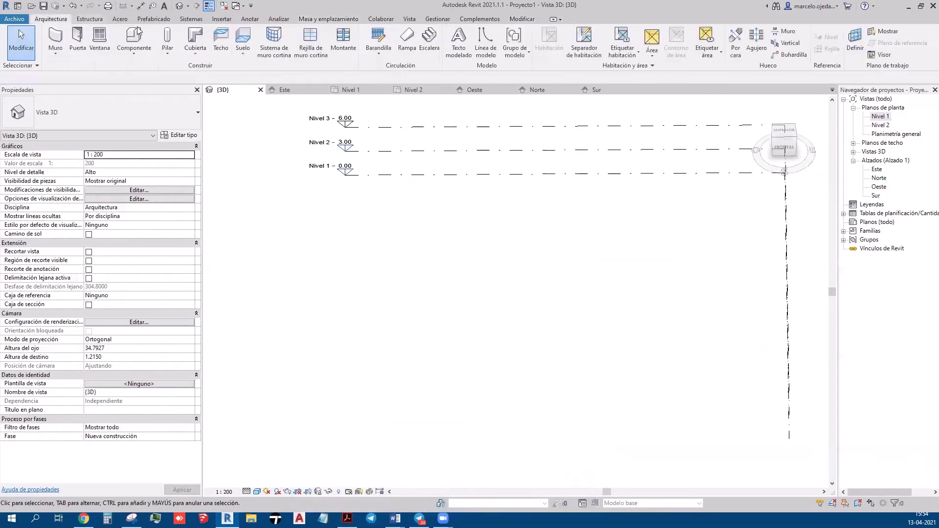
pyautogui.click(222, 22)
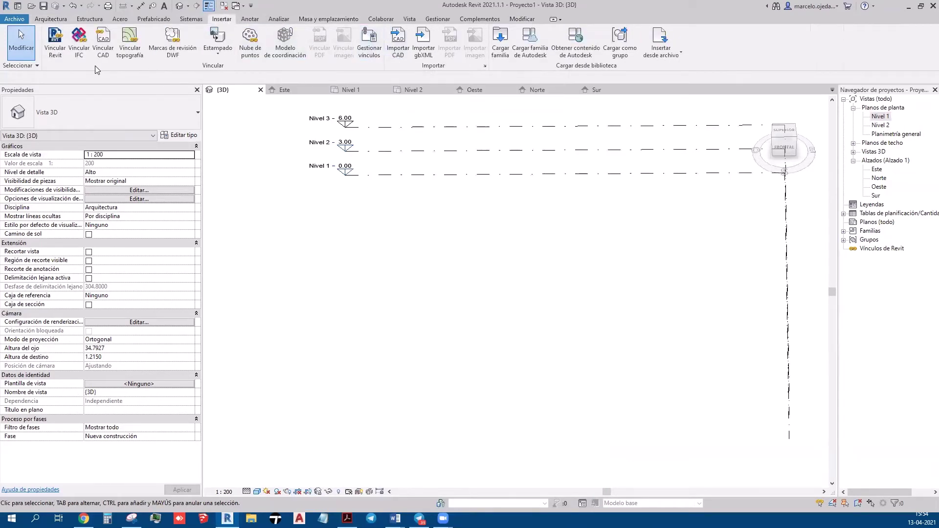
pyautogui.doubleClick(881, 117)
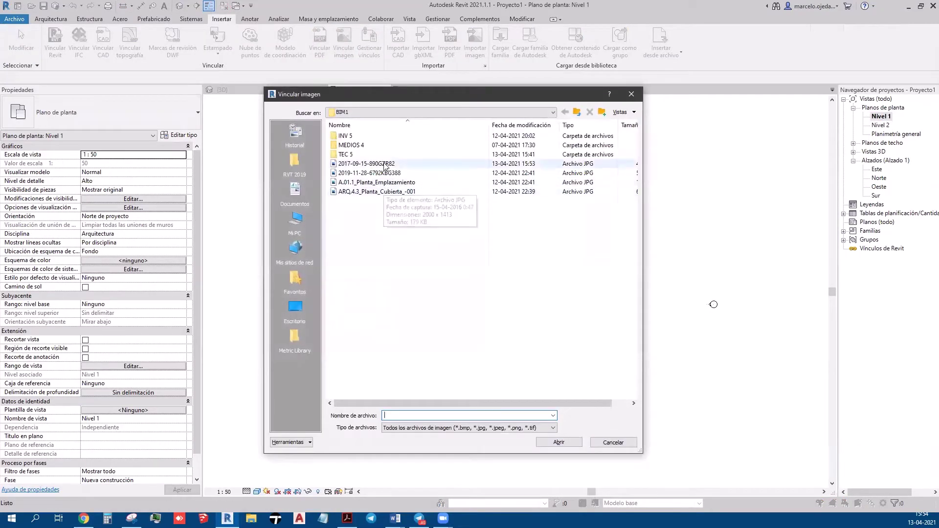
pyautogui.click(385, 165)
pyautogui.keyDown('ctrl'); pyautogui.scroll(4, 411, 167); pyautogui.keyUp('ctrl')
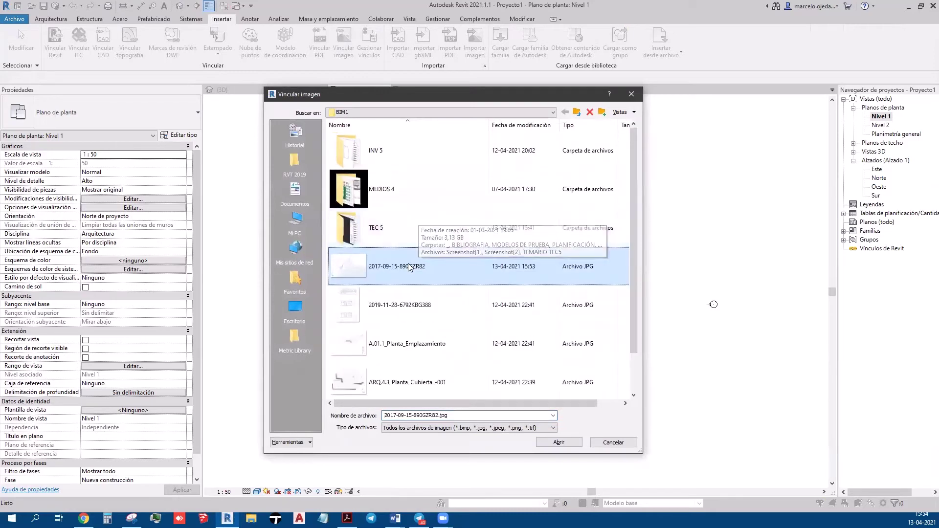
pyautogui.doubleClick(410, 267)
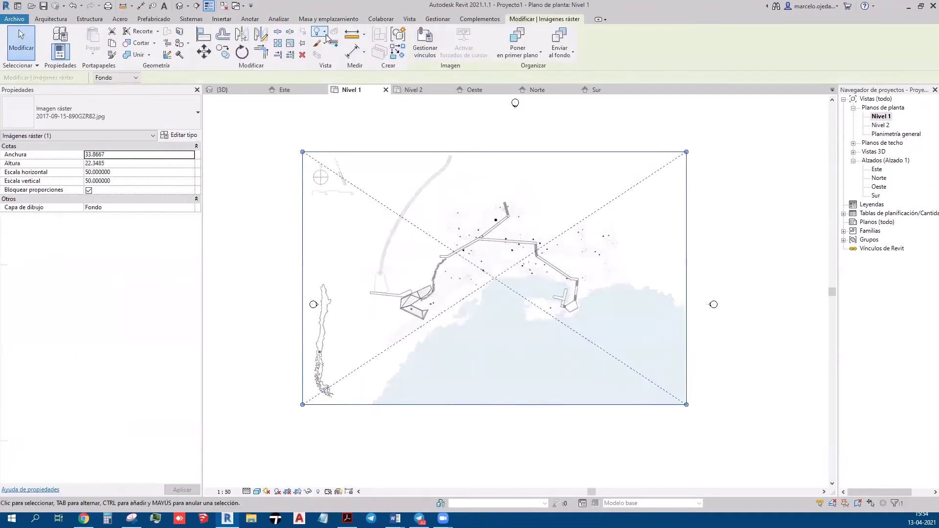
# - Deselect the image, zoom and pan to the building area, then switch to Chrome
pyautogui.click(35, 67)
pyautogui.click(49, 102)
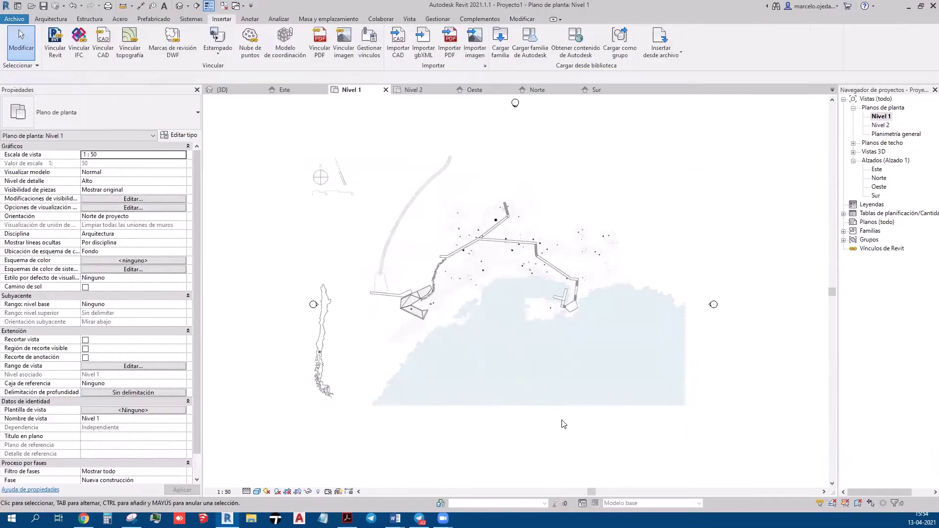
pyautogui.scroll(2, 378, 287)
pyautogui.scroll(3, 378, 287)
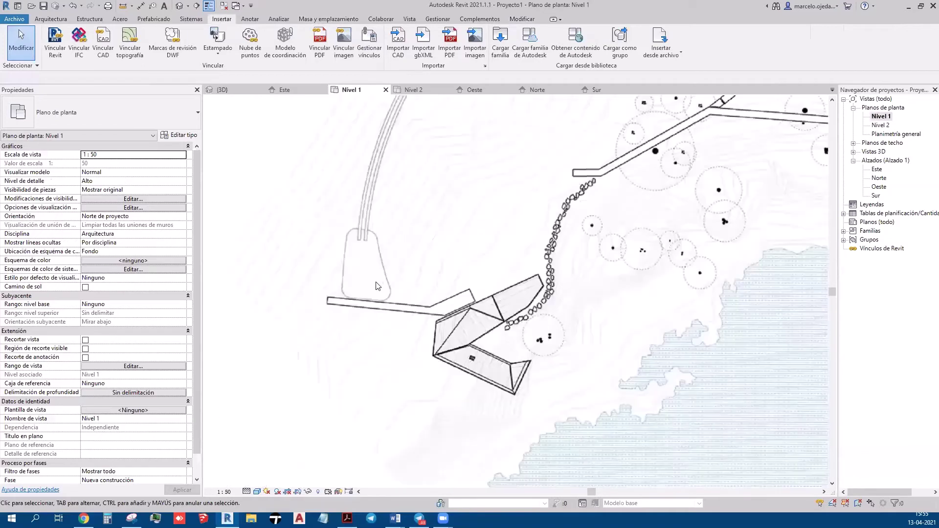
pyautogui.moveTo(484, 346); pyautogui.dragTo(466, 256, button='middle')
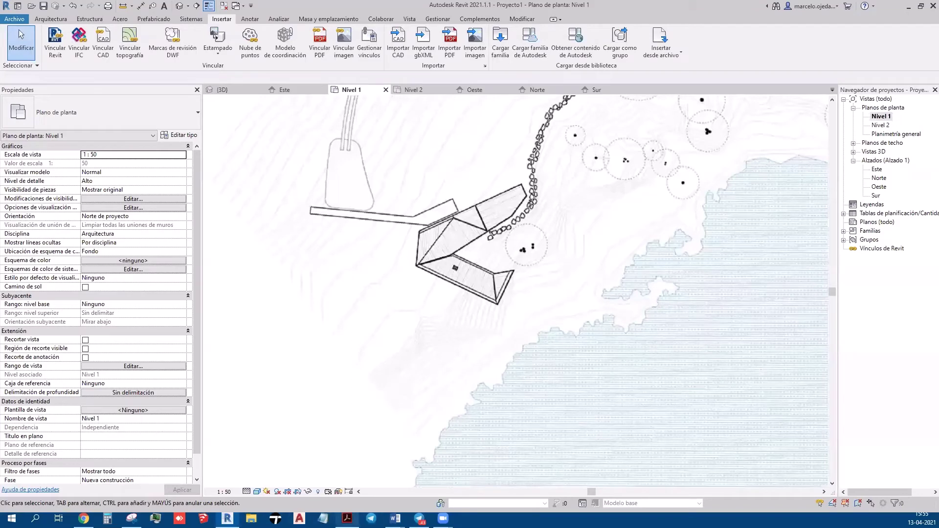
pyautogui.click(84, 519)
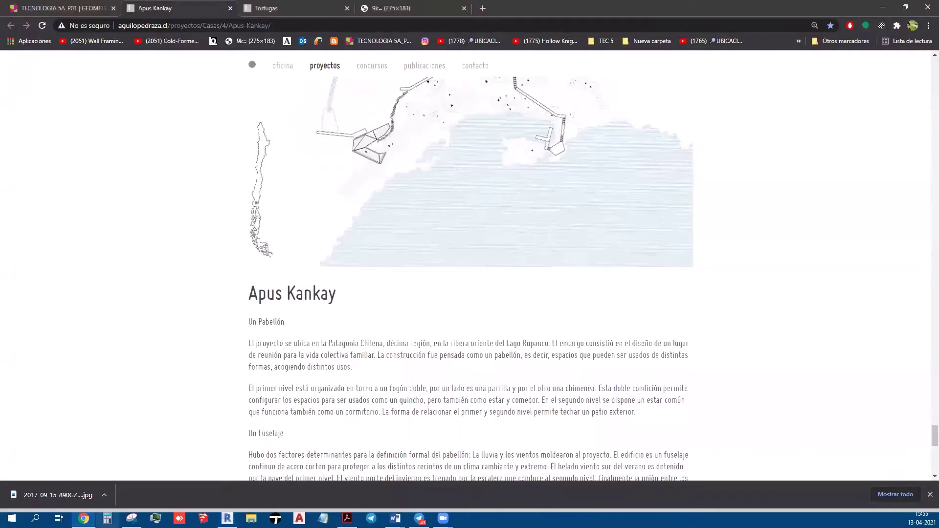
# - Zoom into the Apus Kankay site plan, framing its walkways, tree circles, shoreline and scale bar
pyautogui.scroll(2, 576, 245)
pyautogui.scroll(6, 575, 245)
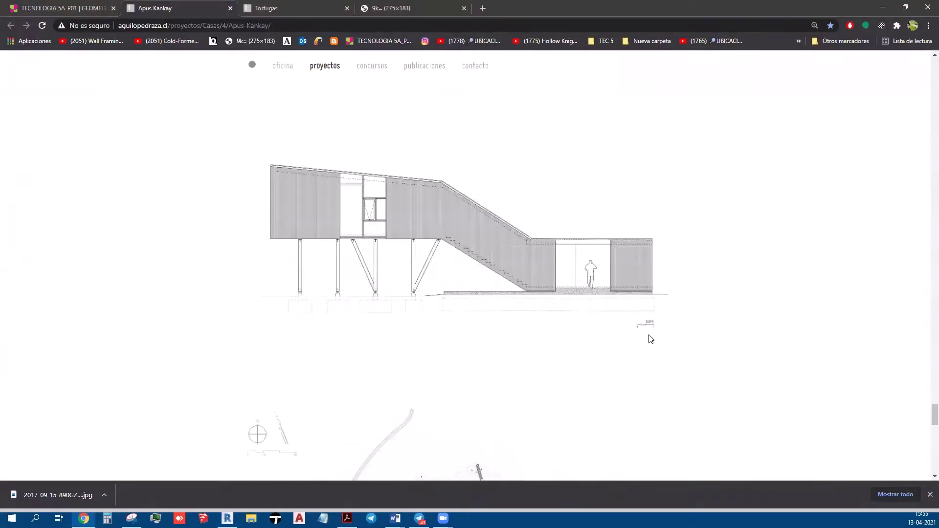
pyautogui.keyDown('ctrl'); pyautogui.scroll(2, 650, 339); pyautogui.keyUp('ctrl')
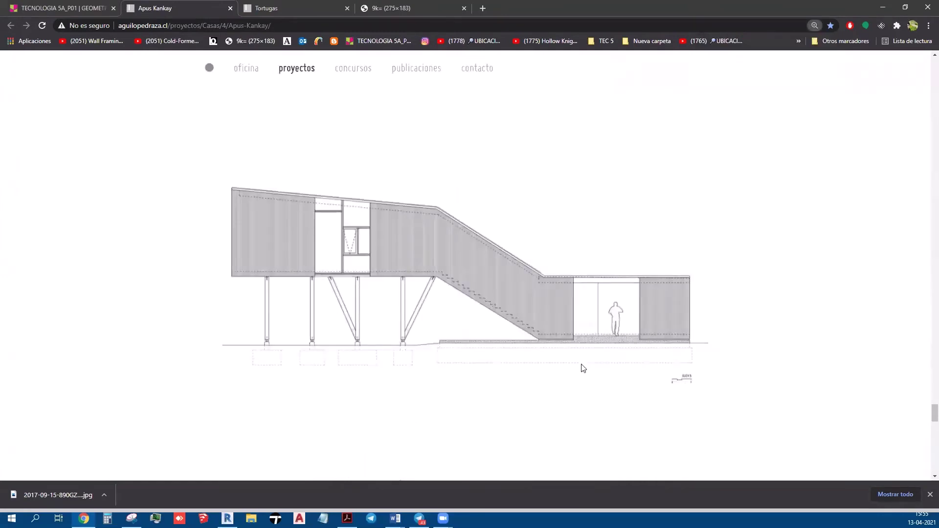
pyautogui.scroll(4, 578, 368)
pyautogui.scroll(2, 512, 172)
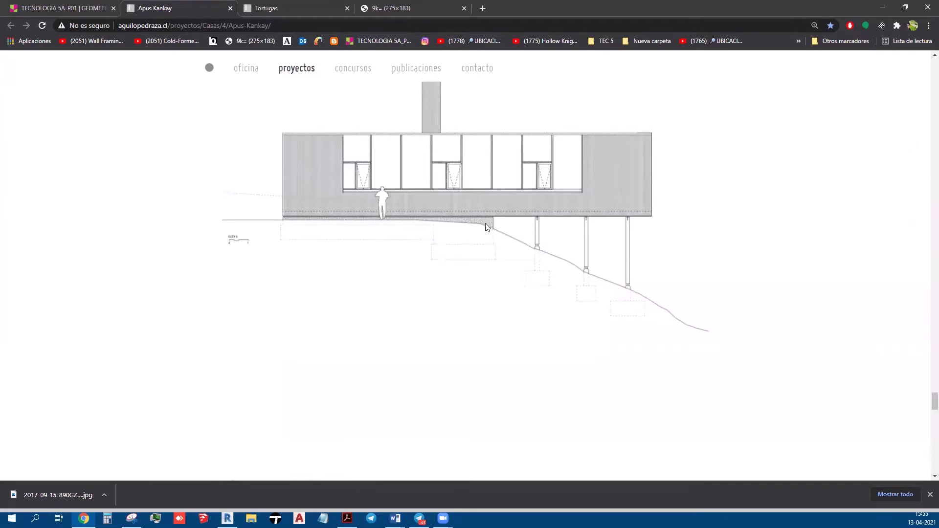
pyautogui.scroll(-5, 467, 191)
pyautogui.scroll(3, 259, 225)
pyautogui.scroll(3, 437, 240)
pyautogui.scroll(-5, 516, 243)
pyautogui.scroll(-10, 518, 245)
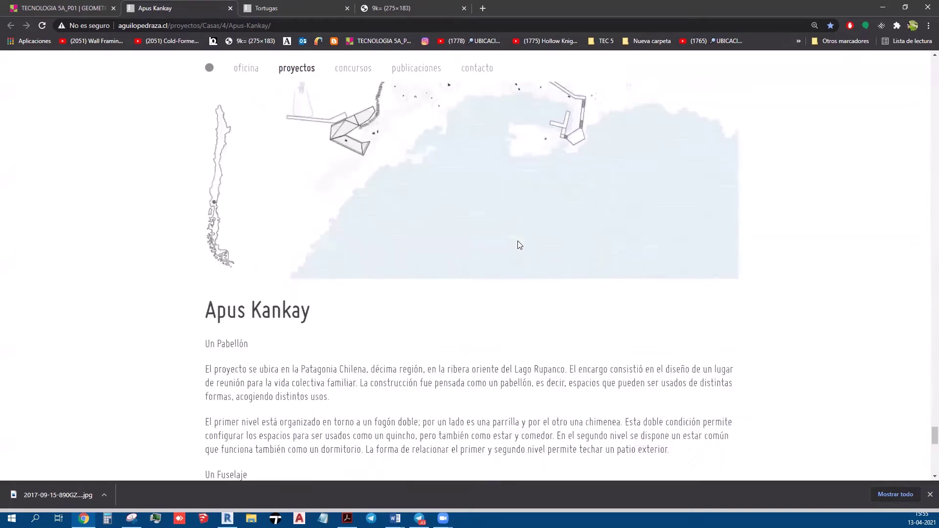
pyautogui.scroll(5, 357, 267)
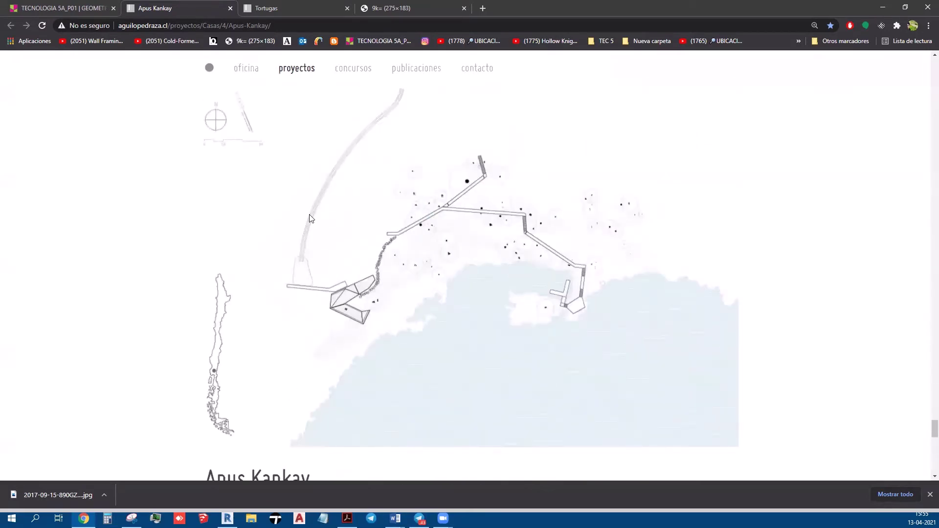
pyautogui.keyDown('ctrl'); pyautogui.scroll(4, 215, 137); pyautogui.keyUp('ctrl')
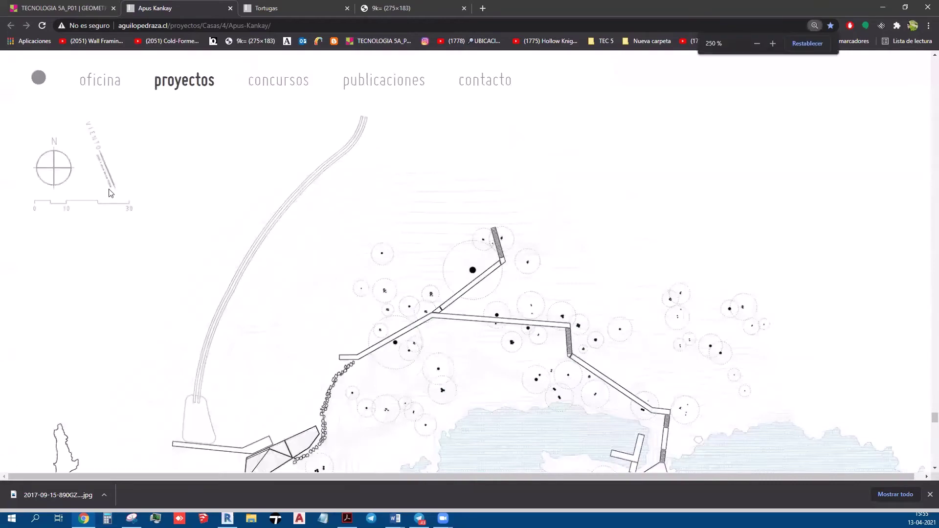
pyautogui.keyDown('ctrl'); pyautogui.scroll(3, 51, 212); pyautogui.keyUp('ctrl')
pyautogui.scroll(5, 300, 245)
pyautogui.scroll(5, 296, 247)
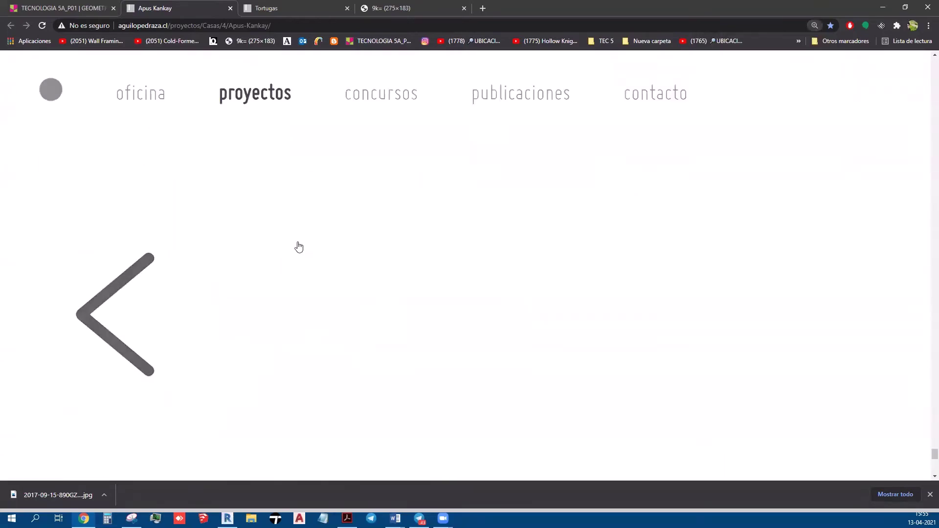
pyautogui.scroll(5, 300, 247)
pyautogui.scroll(5, 325, 271)
pyautogui.scroll(5, 324, 270)
pyautogui.scroll(5, 325, 271)
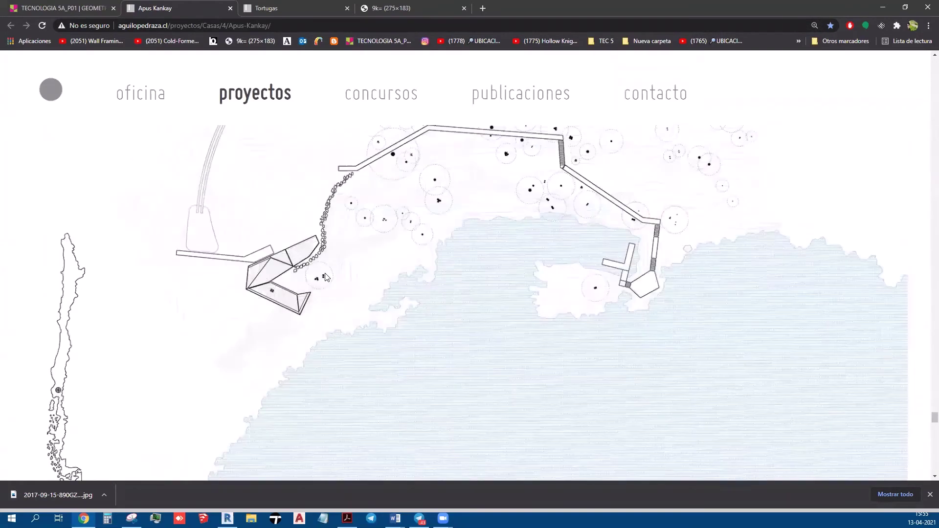
pyautogui.scroll(3, 326, 274)
pyautogui.scroll(3, 327, 278)
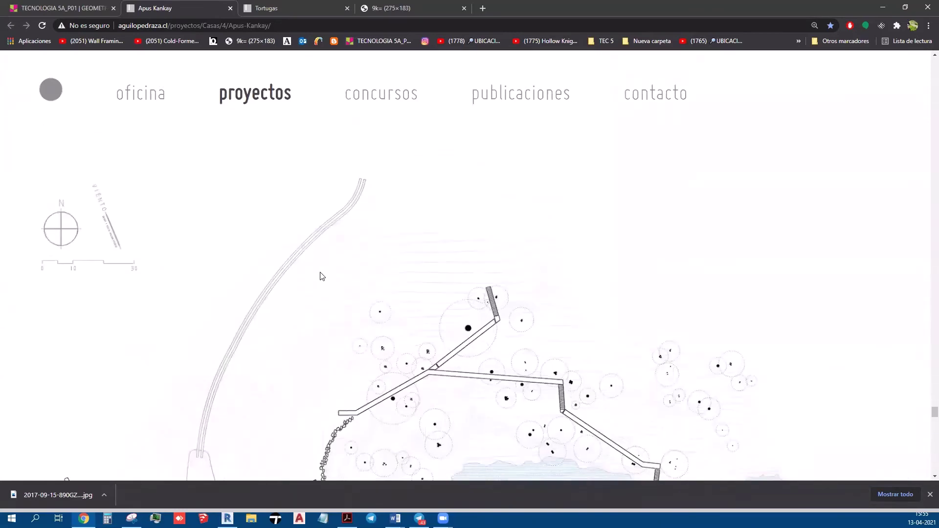
pyautogui.scroll(-1, 304, 254)
pyautogui.scroll(-1, 304, 254)
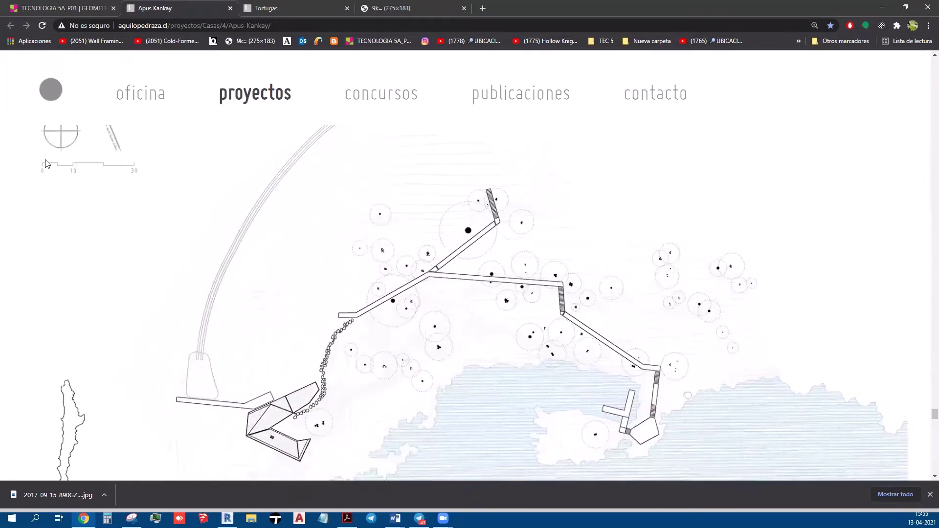
pyautogui.scroll(-2, 355, 303)
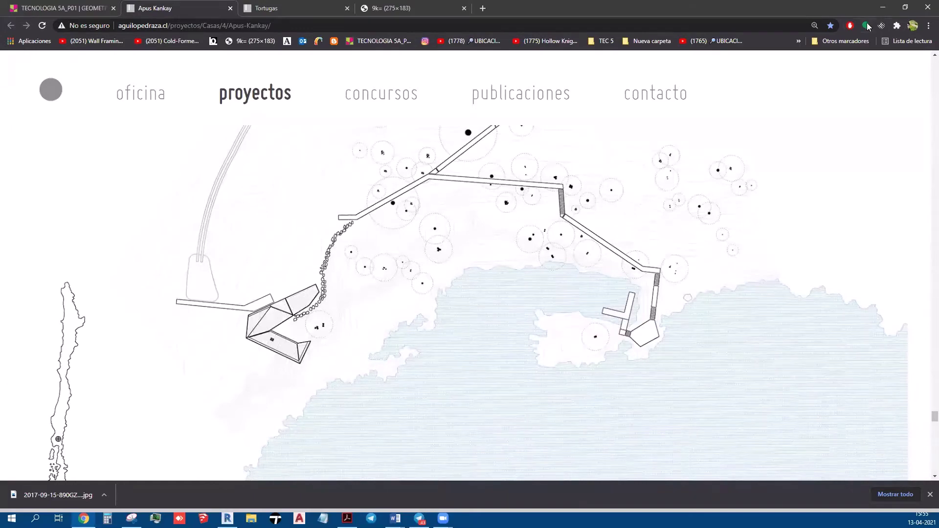
# - Return from Chrome to Revit and frame the path in the site plan
pyautogui.click(883, 6)
pyautogui.scroll(-2, 490, 263)
pyautogui.scroll(-2, 495, 263)
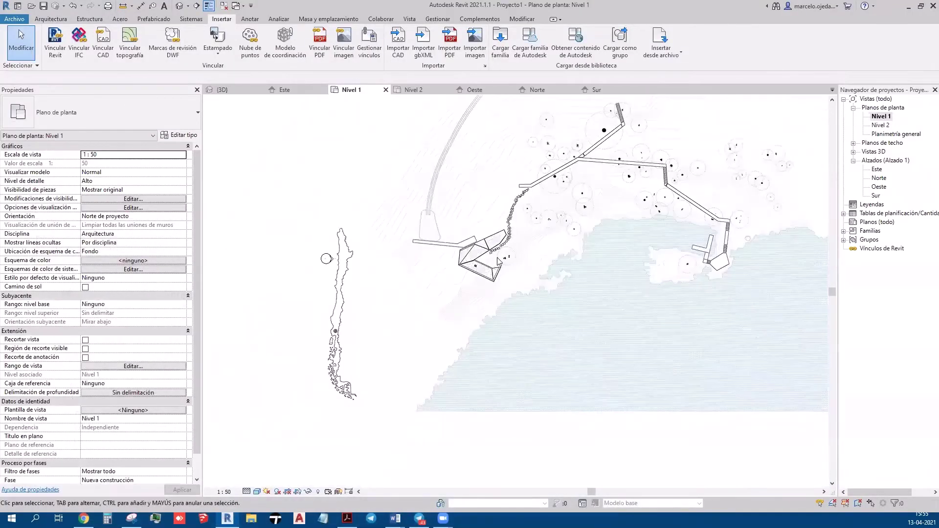
pyautogui.moveTo(498, 262); pyautogui.dragTo(408, 301, button='middle')
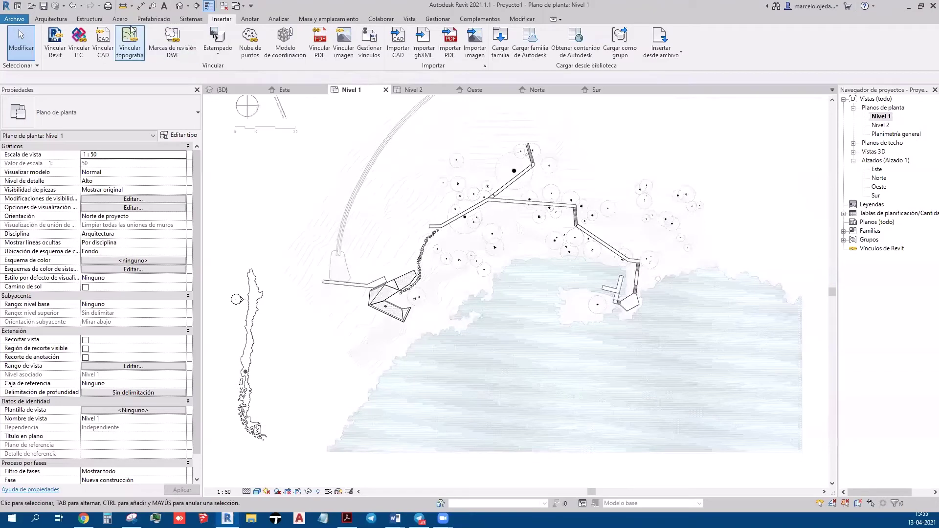
# - Start a new toposurface from Massing & Site with point elevation 0
pyautogui.click(115, 22)
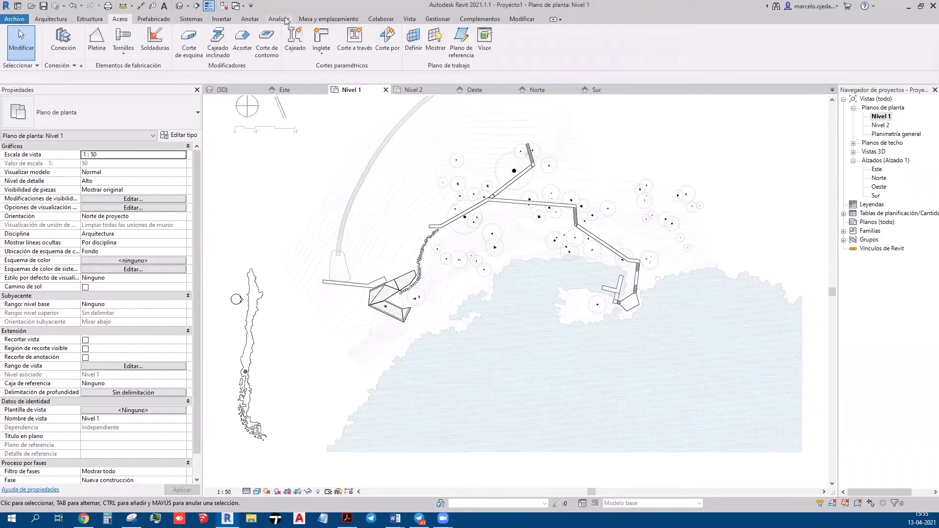
pyautogui.click(329, 19)
pyautogui.click(288, 41)
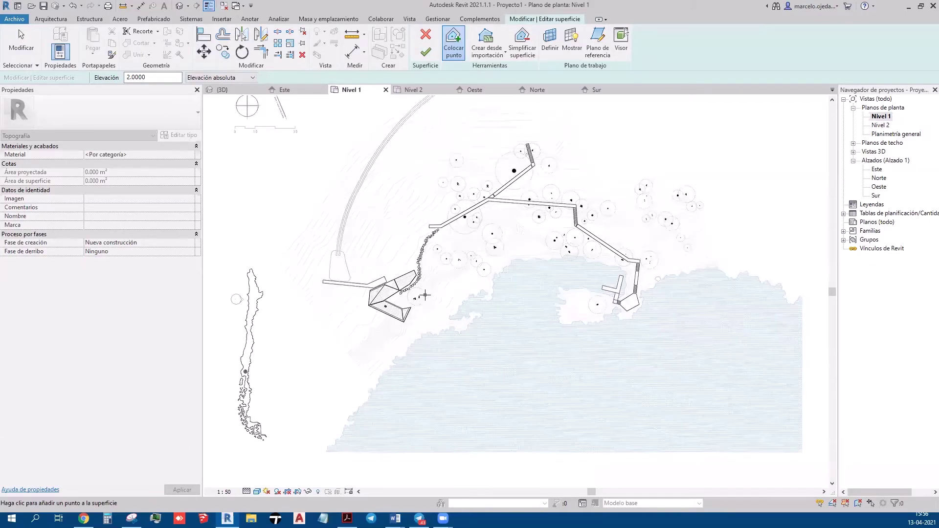
pyautogui.click(155, 78)
pyautogui.write('0')
pyautogui.scroll(2, 352, 318)
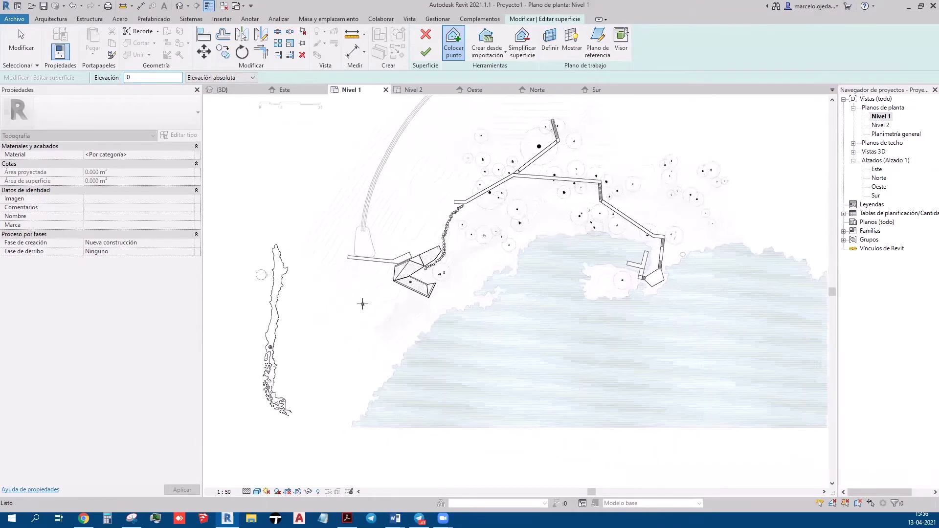
pyautogui.scroll(1, 364, 298)
pyautogui.scroll(2, 367, 293)
pyautogui.scroll(1, 368, 292)
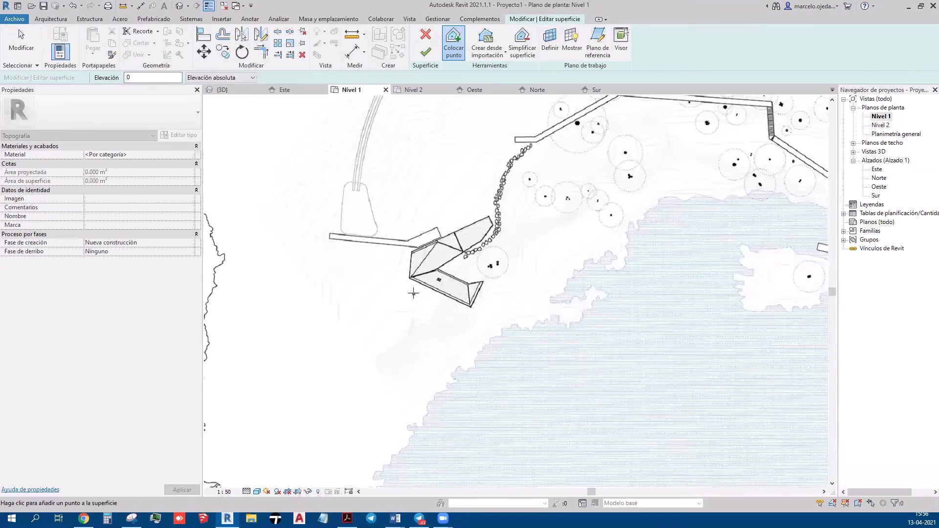
# - Place elevation-0 toposurface points along the path up to its upper end
pyautogui.click(347, 327)
pyautogui.click(359, 311)
pyautogui.click(368, 297)
pyautogui.click(396, 271)
pyautogui.click(406, 249)
pyautogui.click(422, 230)
pyautogui.click(435, 212)
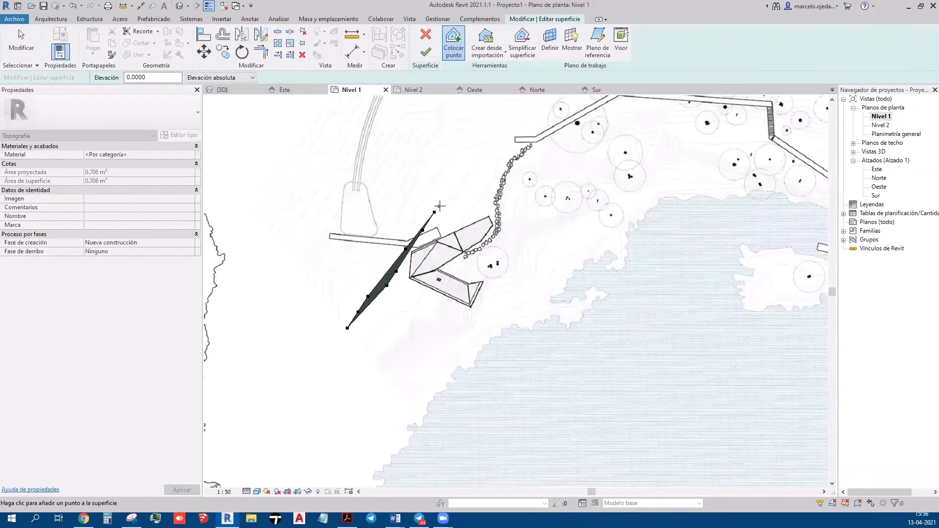
pyautogui.click(453, 193)
pyautogui.click(466, 180)
pyautogui.click(480, 158)
pyautogui.click(490, 146)
pyautogui.click(512, 132)
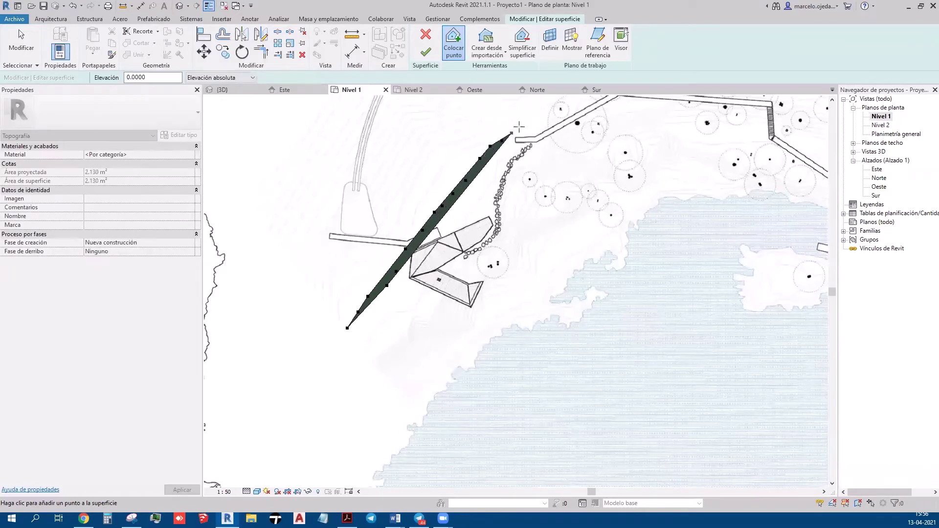
pyautogui.click(553, 109)
pyautogui.click(558, 98)
pyautogui.moveTo(567, 101); pyautogui.dragTo(527, 155, button='middle')
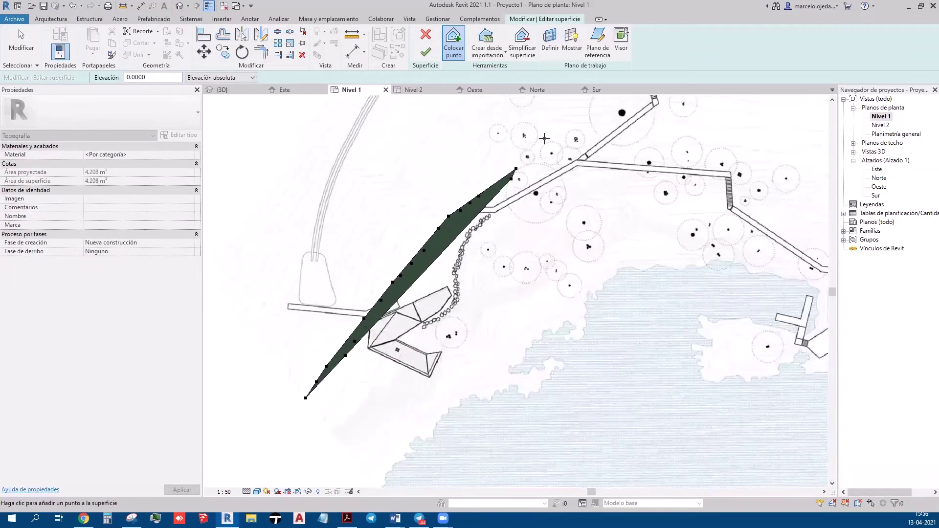
pyautogui.click(542, 151)
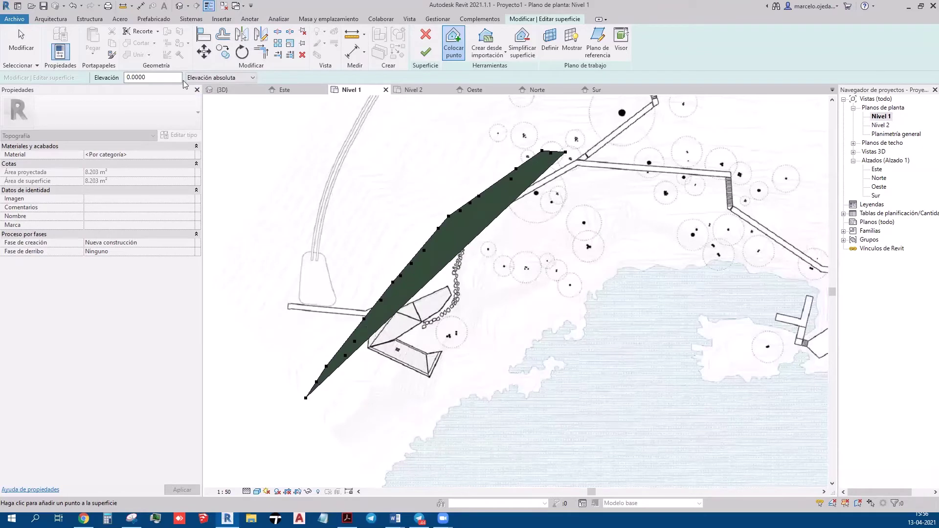
# - Change the elevation to -1, place six more points, and finish the surface
pyautogui.moveTo(166, 78); pyautogui.dragTo(112, 85)
pyautogui.write('-1')
pyautogui.press('Return')
pyautogui.click(325, 417)
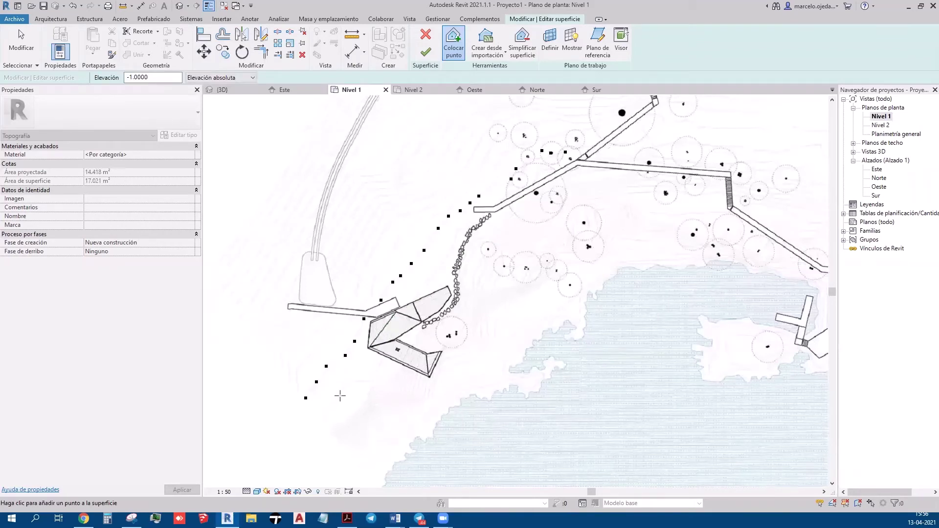
pyautogui.click(340, 397)
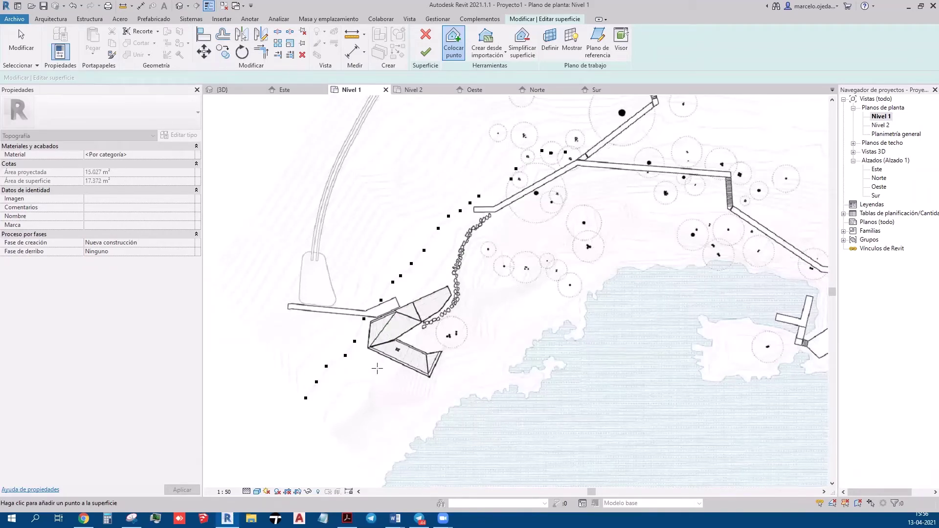
pyautogui.click(407, 321)
pyautogui.click(431, 274)
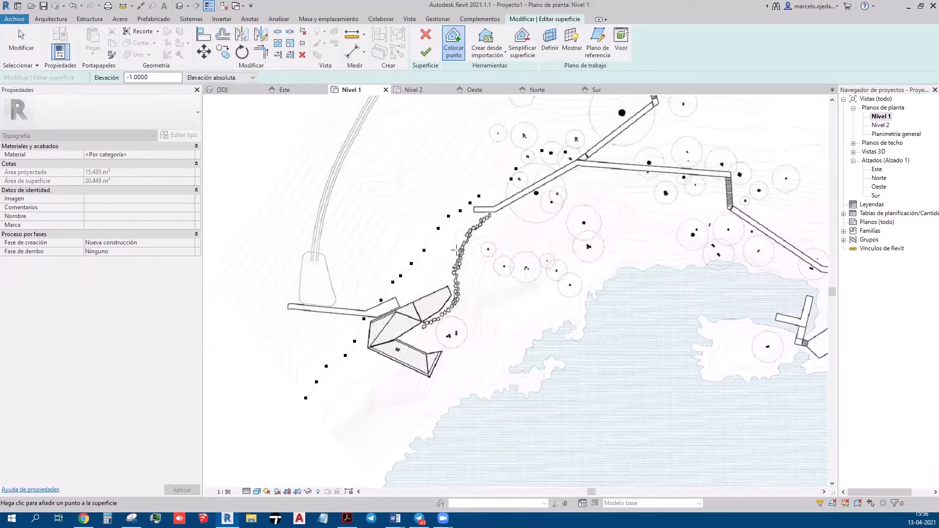
pyautogui.click(479, 219)
pyautogui.click(593, 165)
pyautogui.click(426, 51)
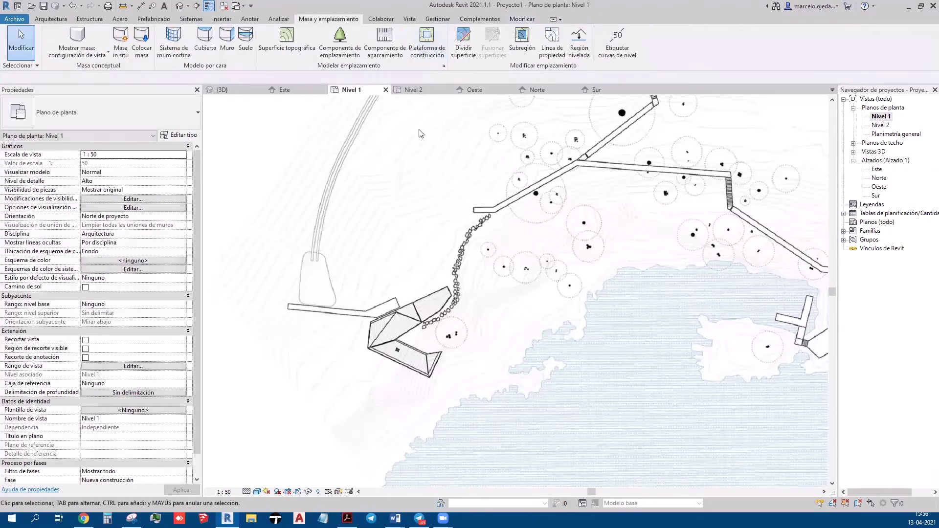
# - Check the toposurface slope in the Sur and Oeste elevations
pyautogui.click(180, 6)
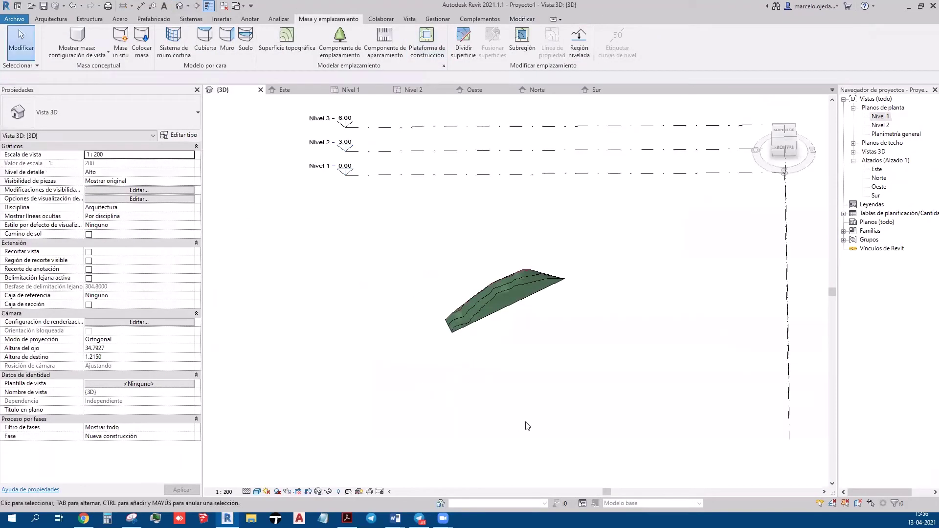
pyautogui.doubleClick(876, 195)
pyautogui.scroll(-5, 570, 292)
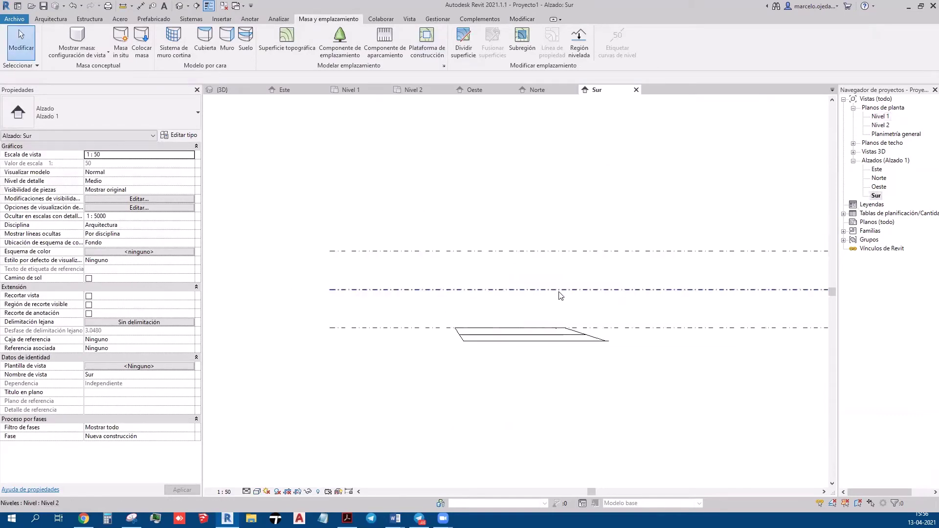
pyautogui.doubleClick(880, 187)
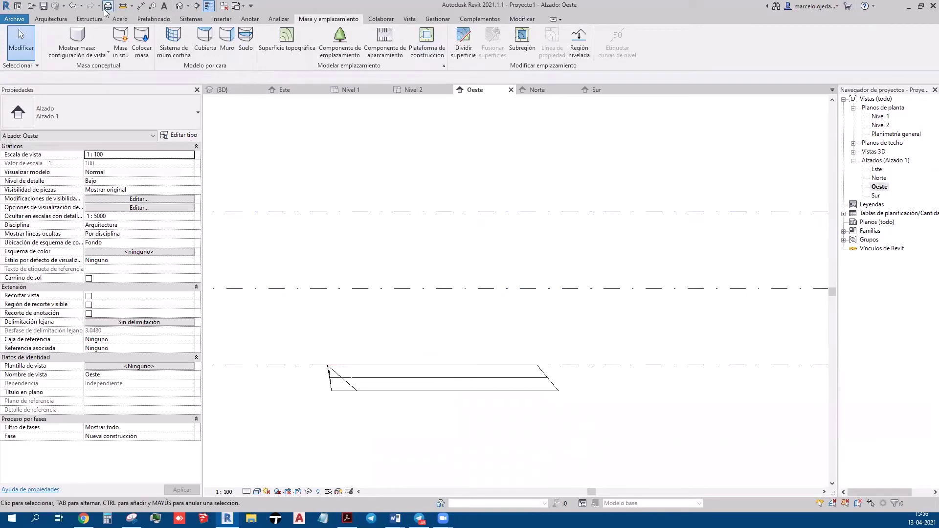
# - Orbit and zoom the {3D} view, then select the sloped toposurface
pyautogui.click(180, 6)
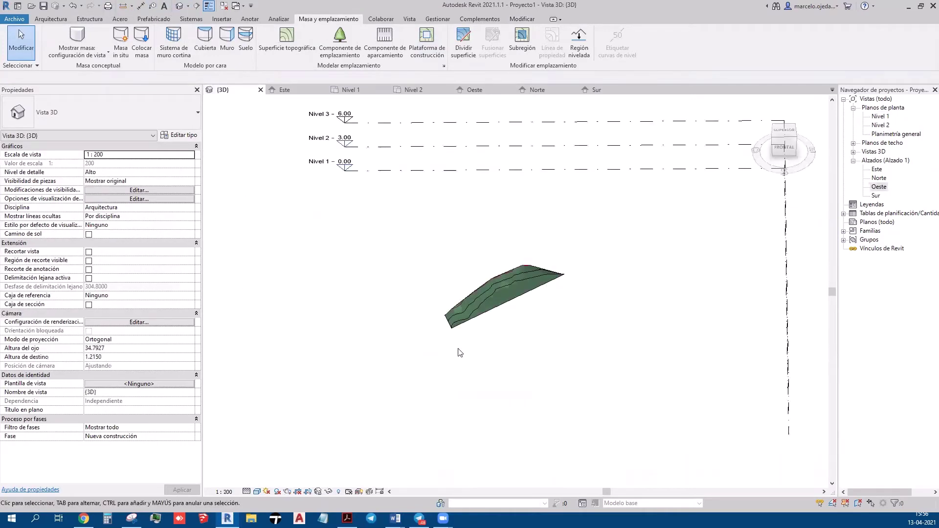
pyautogui.moveTo(587, 309)
pyautogui.keyDown('ctrl'); pyautogui.mouseDown(button='middle')
pyautogui.moveTo(484, 384)
pyautogui.moveTo(516, 296)
pyautogui.moveTo(607, 256)
pyautogui.moveTo(449, 340)
pyautogui.mouseUp(button='middle'); pyautogui.keyUp('ctrl')
pyautogui.scroll(2, 372, 392)
pyautogui.scroll(3, 393, 421)
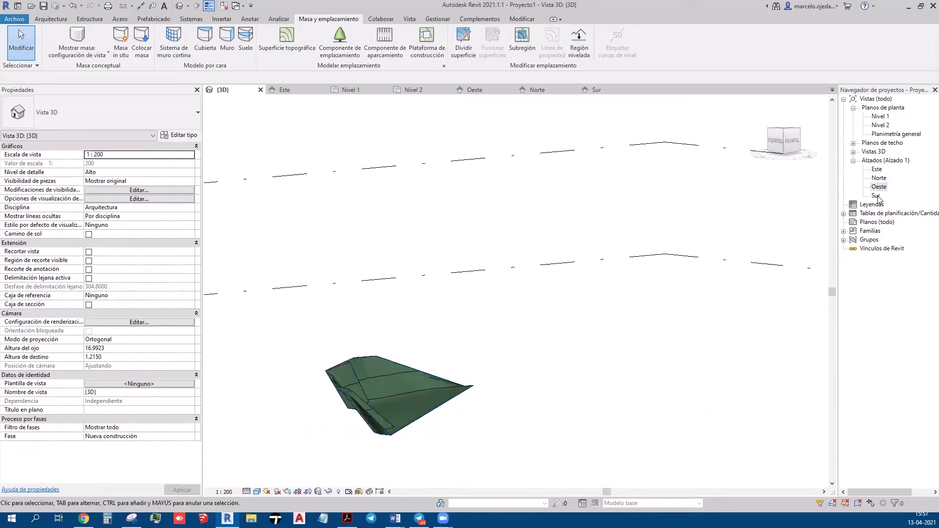
pyautogui.click(446, 404)
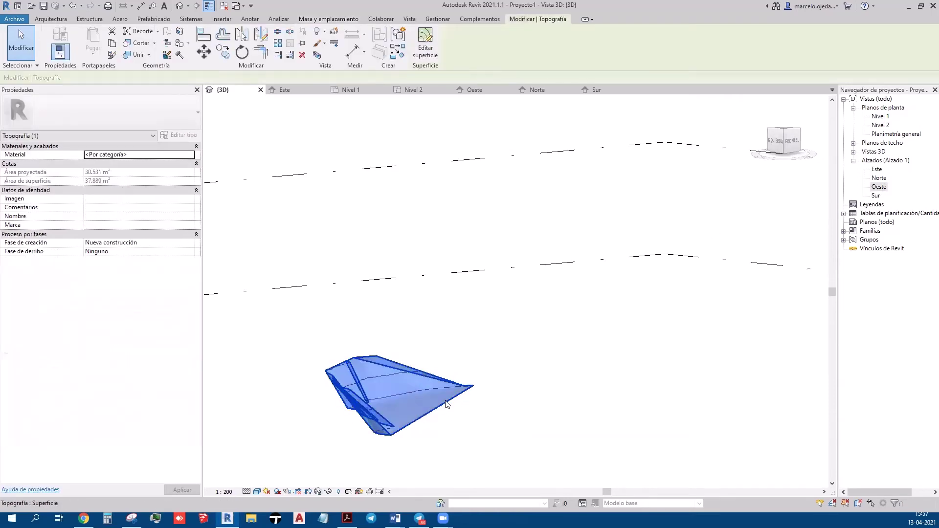
# - View Planimetría general and Nivel 2, ending on Nivel 1 with the linked image selected
pyautogui.doubleClick(878, 117)
pyautogui.scroll(-3, 424, 371)
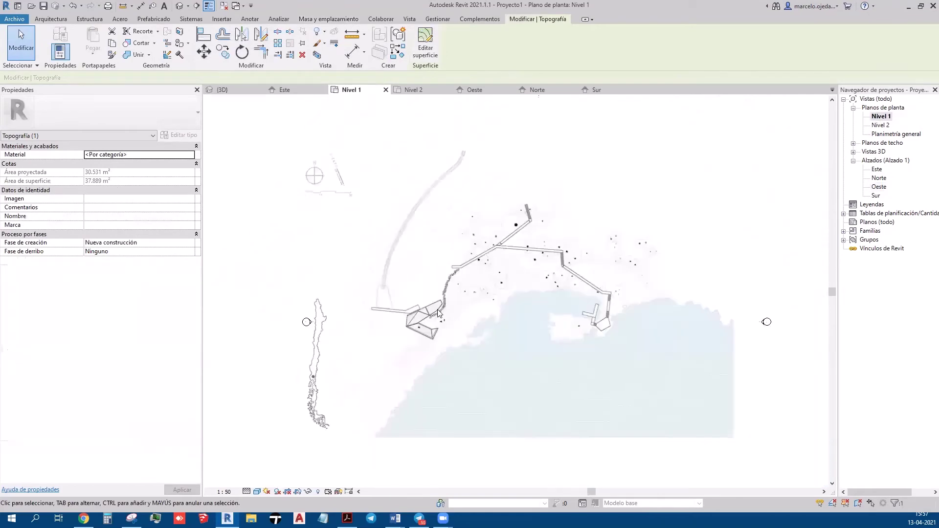
pyautogui.scroll(-2, 431, 343)
pyautogui.doubleClick(878, 134)
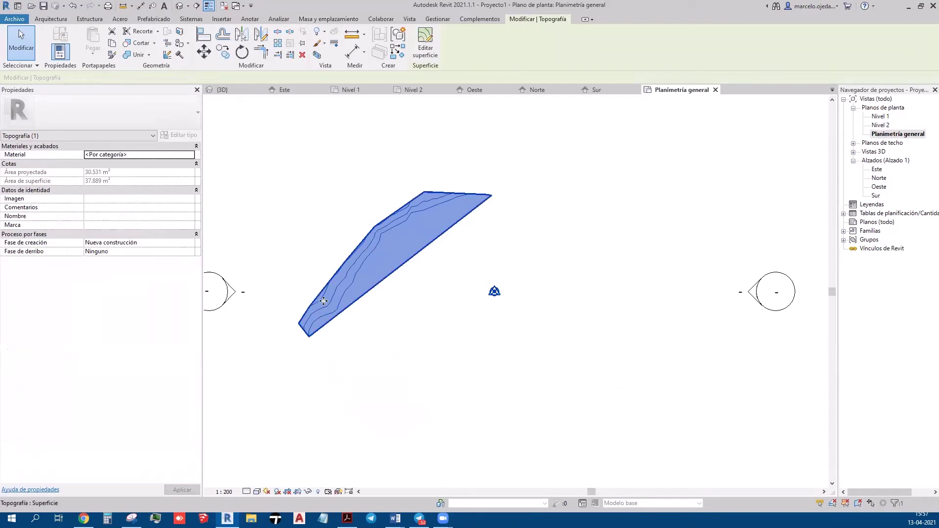
pyautogui.doubleClick(881, 125)
pyautogui.doubleClick(880, 117)
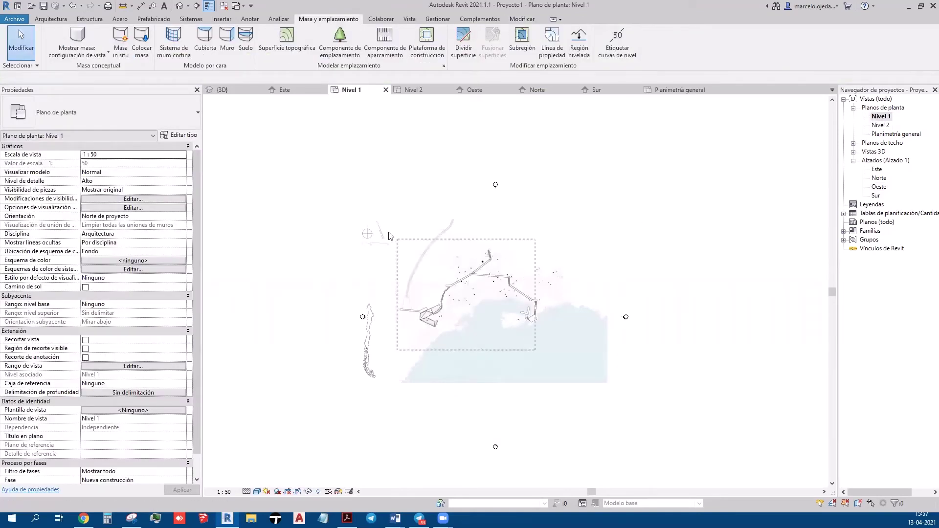
pyautogui.click(350, 229)
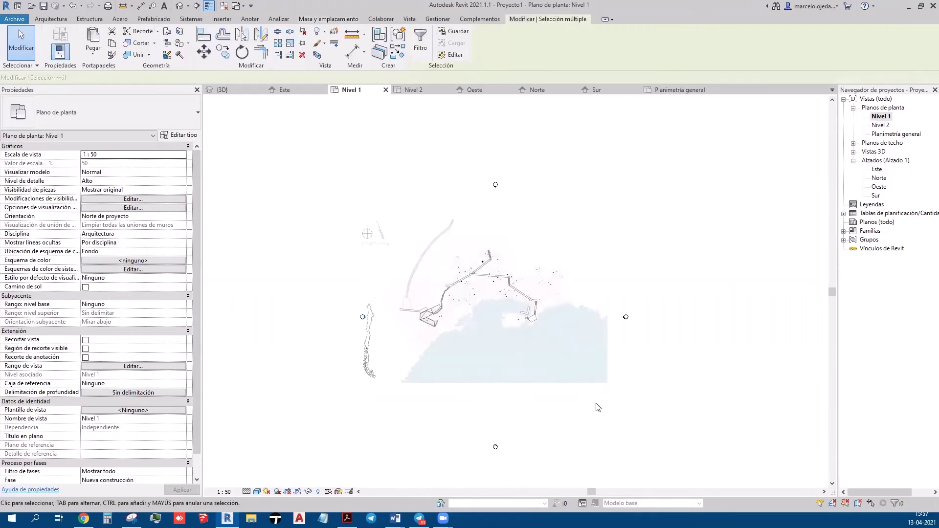
pyautogui.click(593, 417)
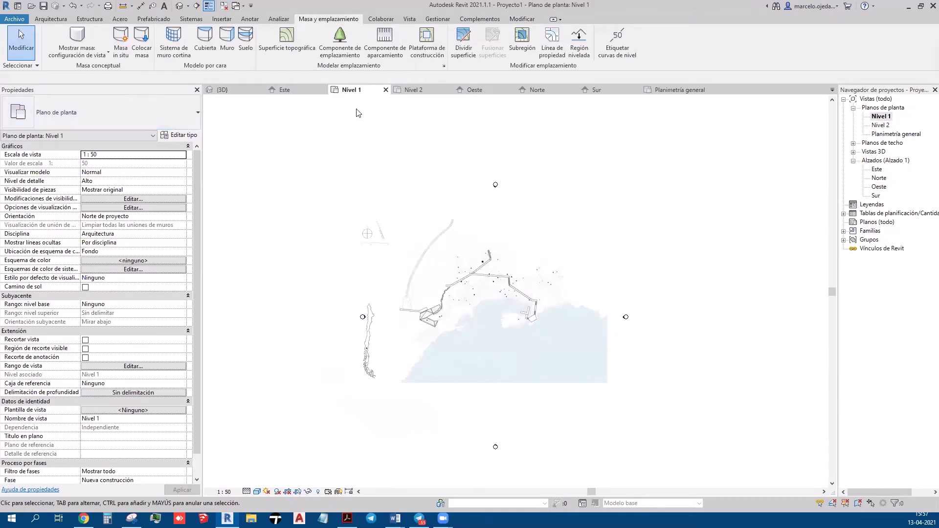
# - Enable pinned-element selection and hide the site-plan image in the Nivel 1 view
pyautogui.click(22, 65)
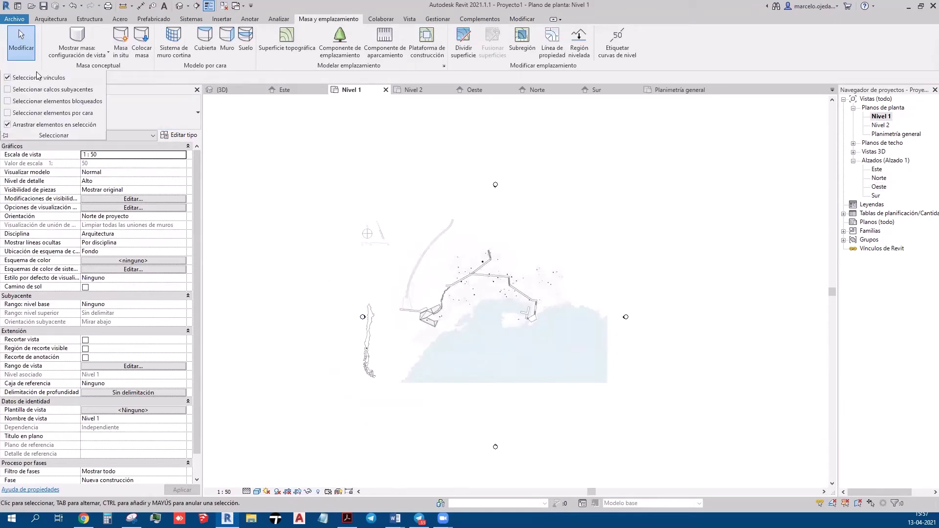
pyautogui.click(29, 102)
pyautogui.click(554, 267)
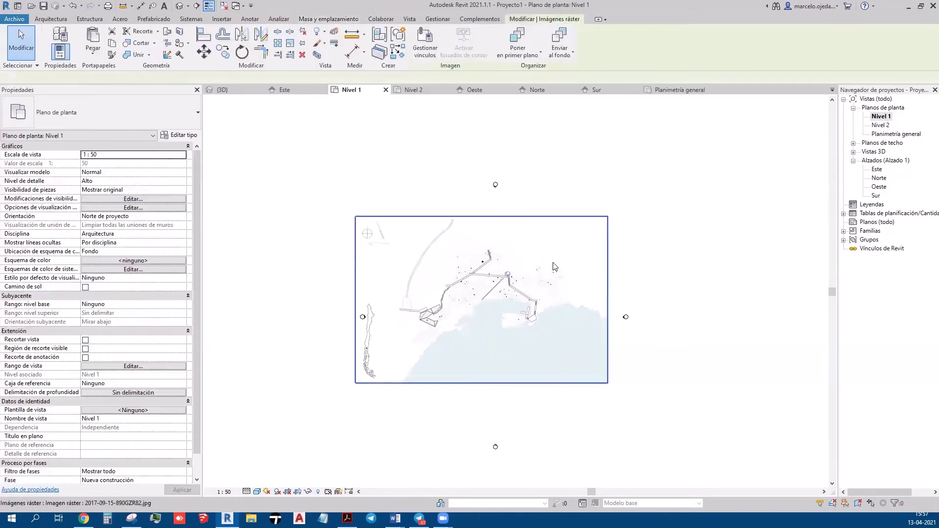
pyautogui.rightClick(555, 267)
pyautogui.moveTo(590, 309)
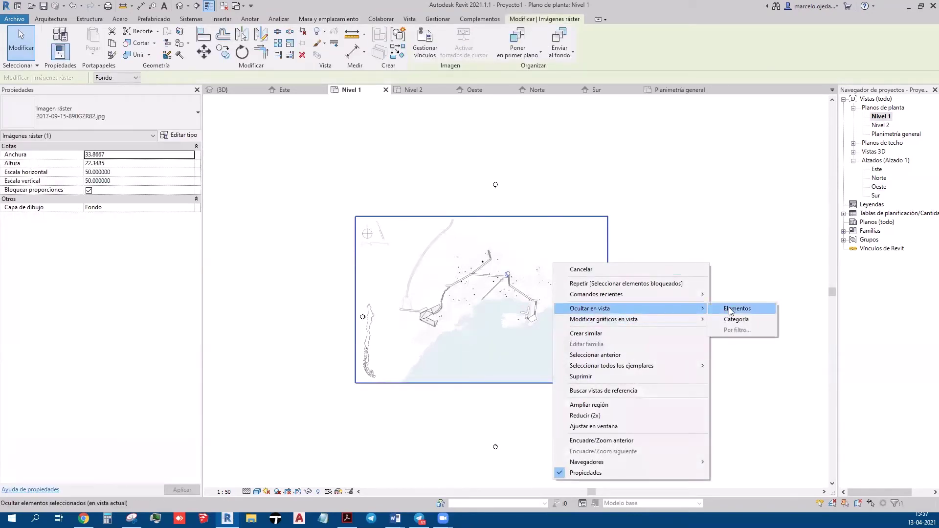
pyautogui.click(731, 309)
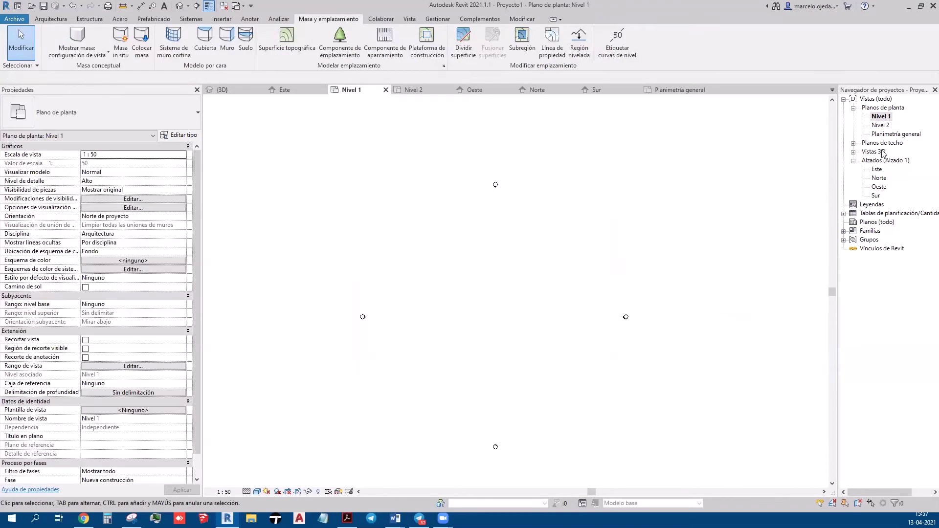
# - Reopen the toposurface for surface editing in the {3D} view
pyautogui.doubleClick(882, 125)
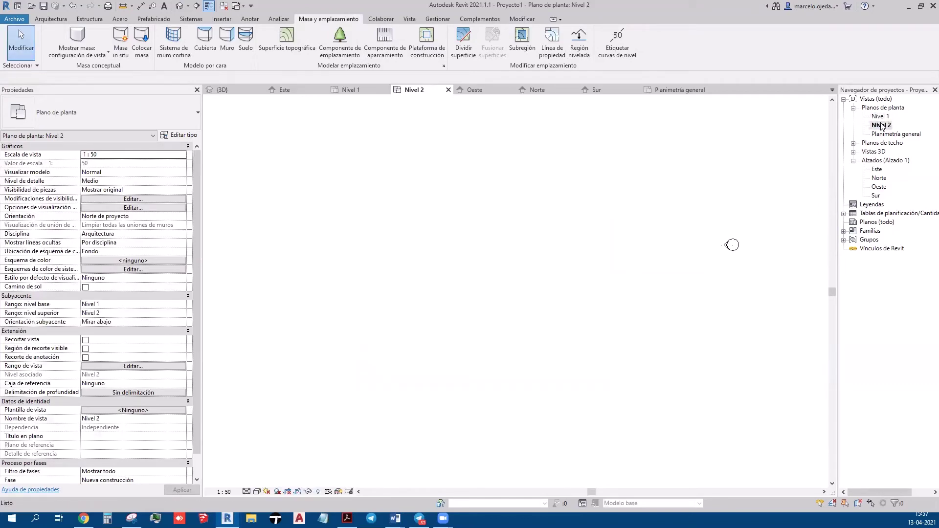
pyautogui.click(179, 6)
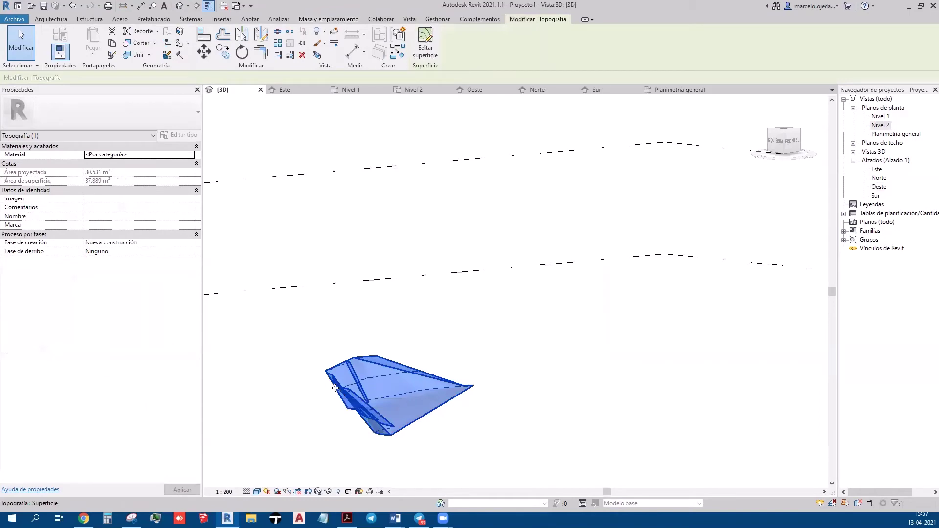
pyautogui.moveTo(330, 369); pyautogui.dragTo(395, 339, button='middle')
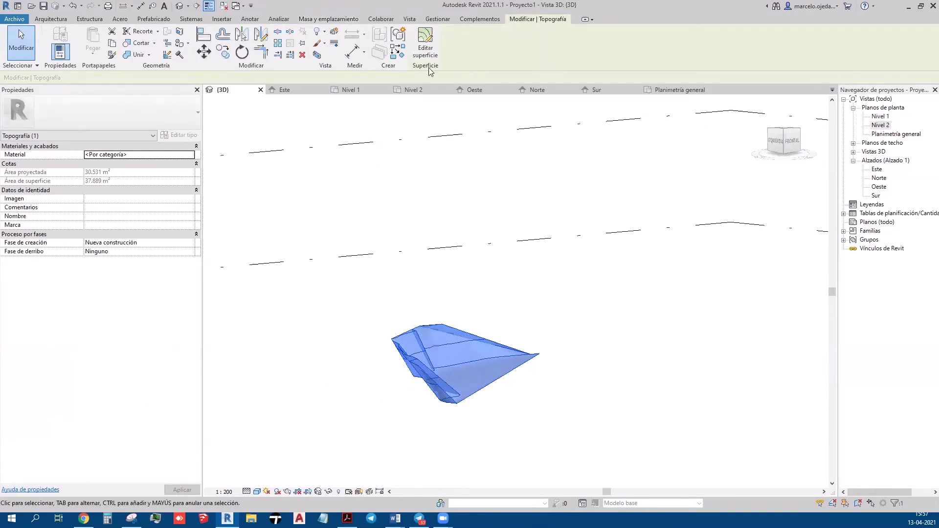
pyautogui.click(425, 41)
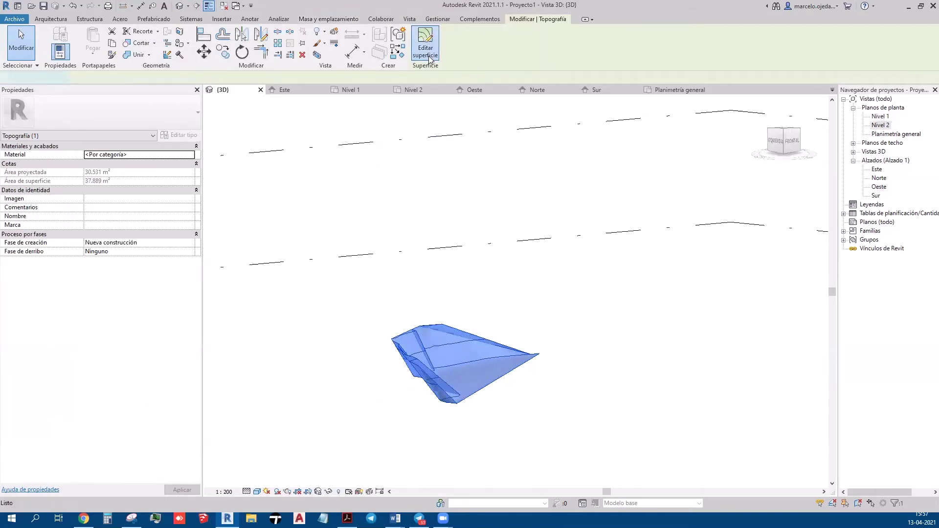
# - Inspect the toposurface boundary points in the Planimetría general site plan
pyautogui.doubleClick(880, 117)
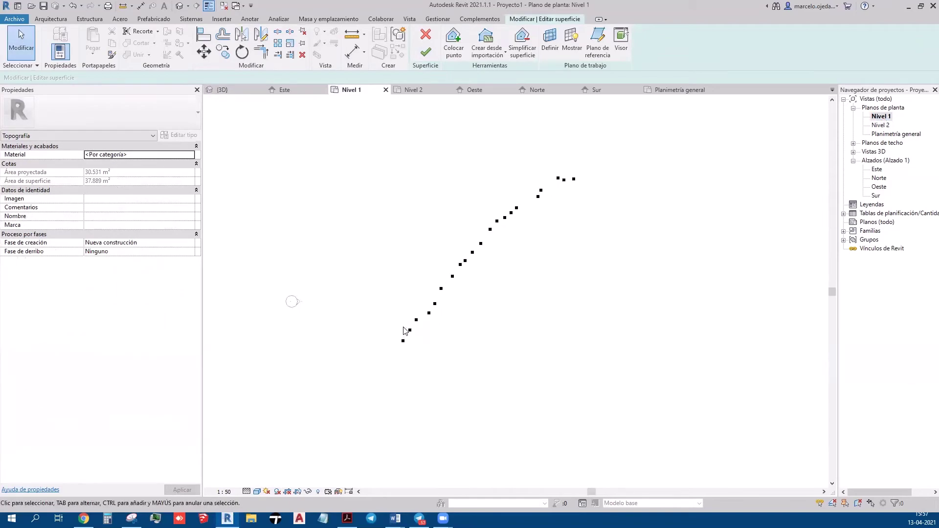
pyautogui.doubleClick(880, 135)
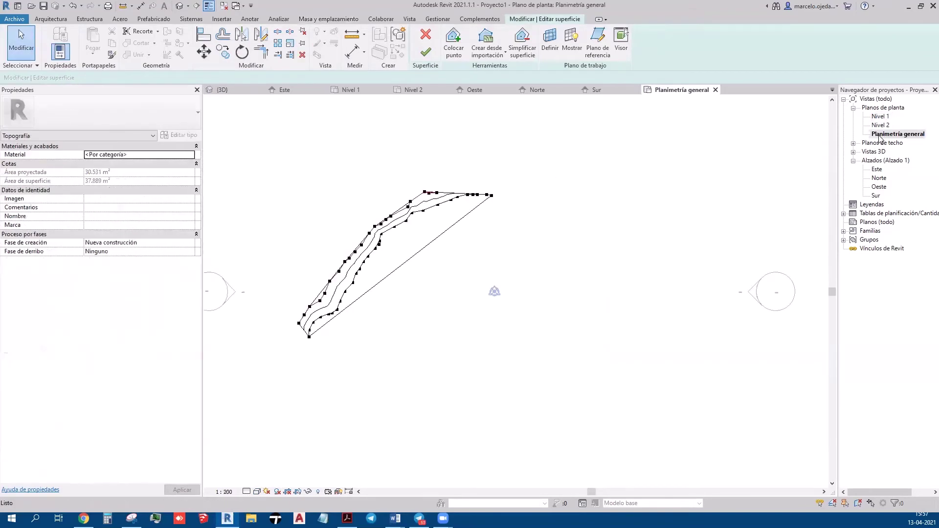
pyautogui.moveTo(476, 335); pyautogui.dragTo(473, 314, button='middle')
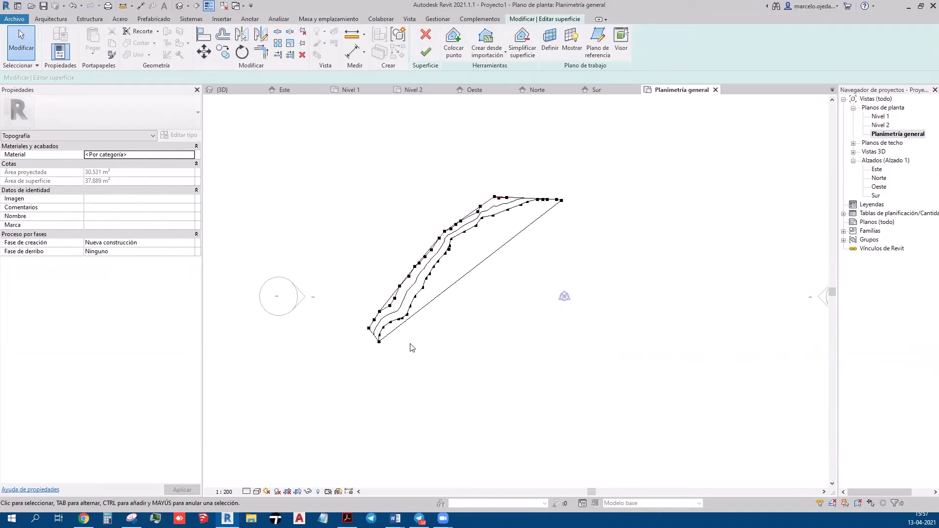
pyautogui.click(375, 320)
pyautogui.scroll(2, 375, 327)
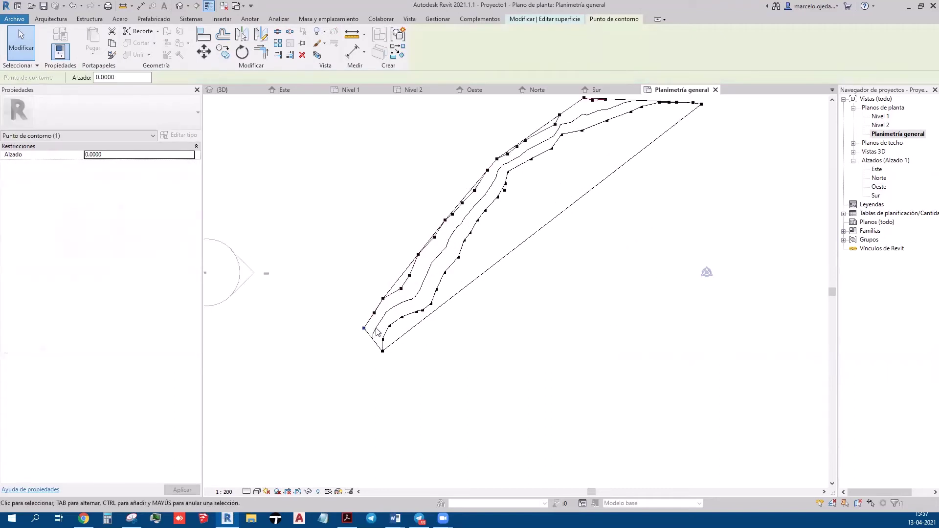
pyautogui.click(383, 299)
pyautogui.moveTo(570, 324); pyautogui.dragTo(519, 384, button='middle')
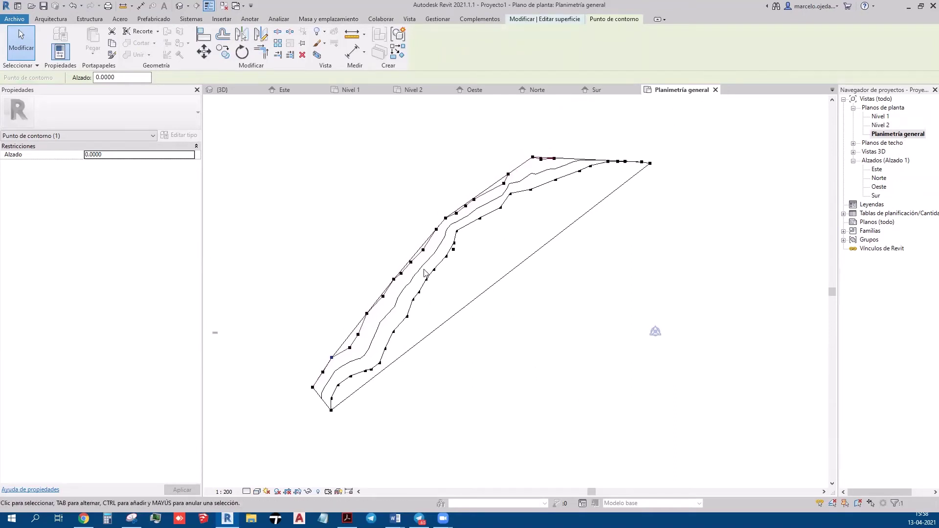
pyautogui.moveTo(519, 307); pyautogui.dragTo(499, 266, button='middle')
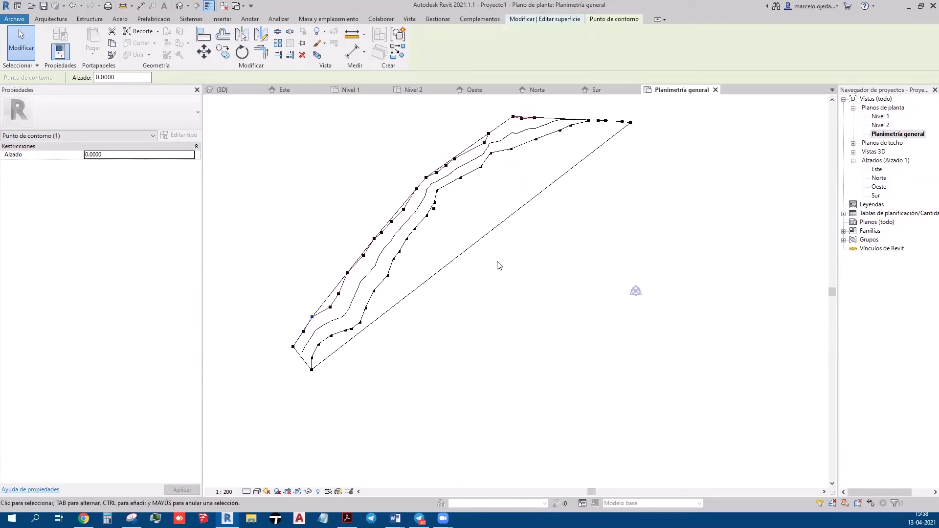
# - Toggle Reveal Hidden Elements on to check hidden items, then off again
pyautogui.click(318, 491)
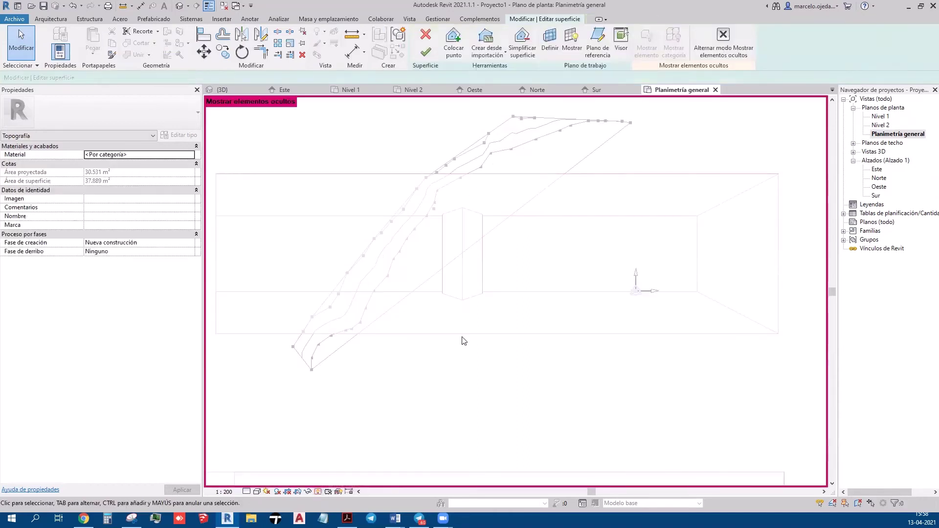
pyautogui.scroll(1, 506, 352)
pyautogui.moveTo(510, 353)
pyautogui.mouseDown(button='middle')
pyautogui.moveTo(512, 193)
pyautogui.moveTo(504, 317)
pyautogui.moveTo(487, 302)
pyautogui.mouseUp(button='middle')
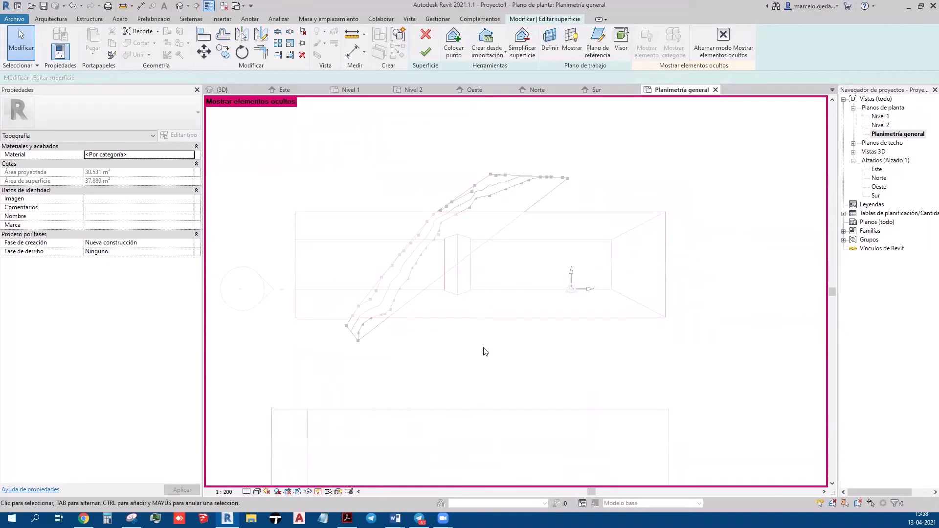
pyautogui.click(318, 491)
pyautogui.scroll(2, 400, 335)
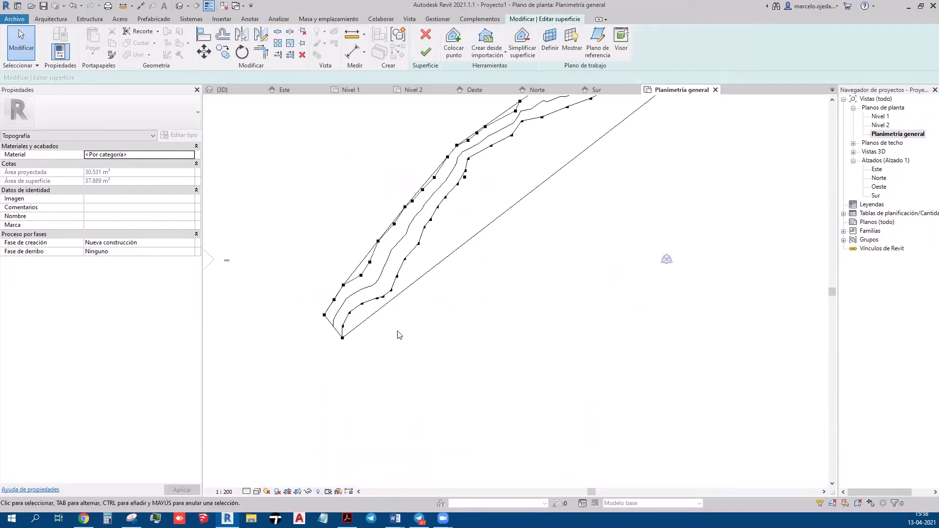
# - Start Place Point, set the elevation, and add a row of points up the lower edge
pyautogui.click(454, 44)
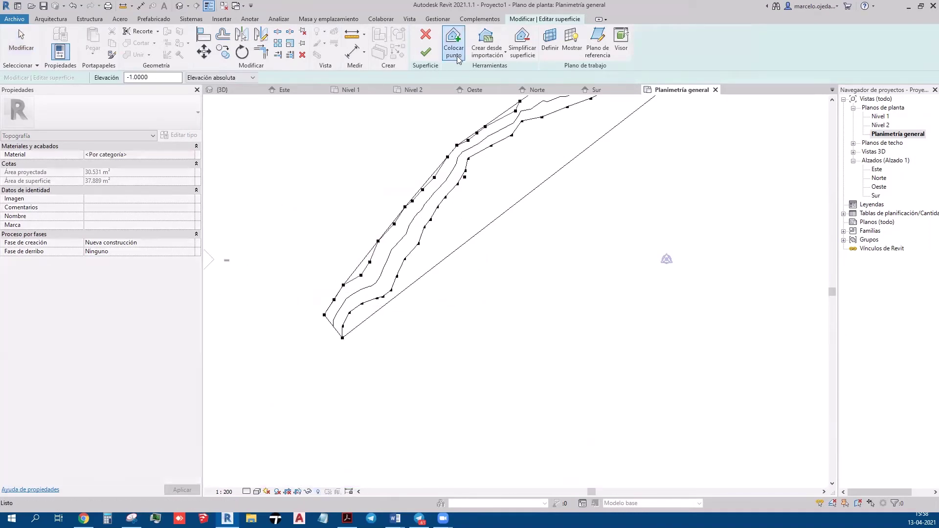
pyautogui.moveTo(171, 79); pyautogui.dragTo(104, 87)
pyautogui.write('-2.0000')
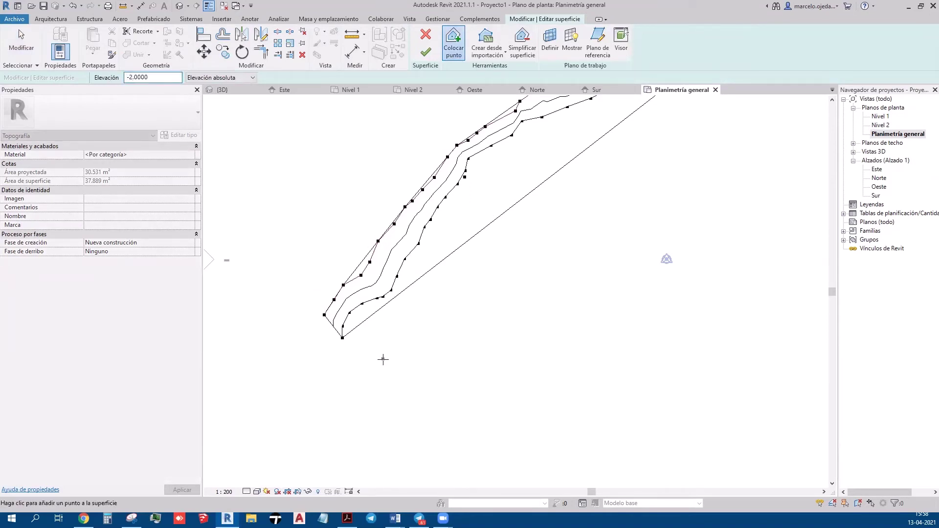
pyautogui.click(364, 345)
pyautogui.click(379, 326)
pyautogui.click(407, 306)
pyautogui.click(423, 293)
pyautogui.click(452, 276)
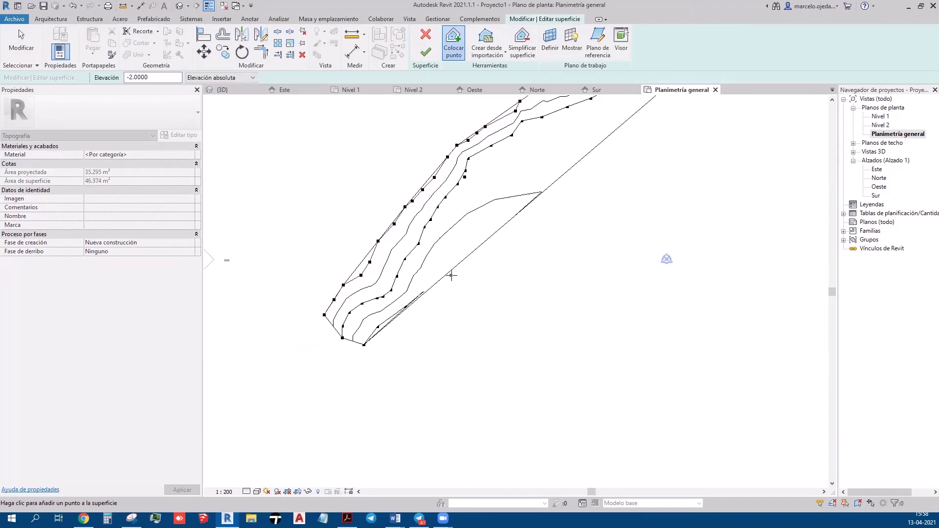
pyautogui.click(472, 258)
pyautogui.click(500, 227)
pyautogui.click(519, 204)
pyautogui.click(537, 182)
pyautogui.click(549, 172)
pyautogui.click(569, 157)
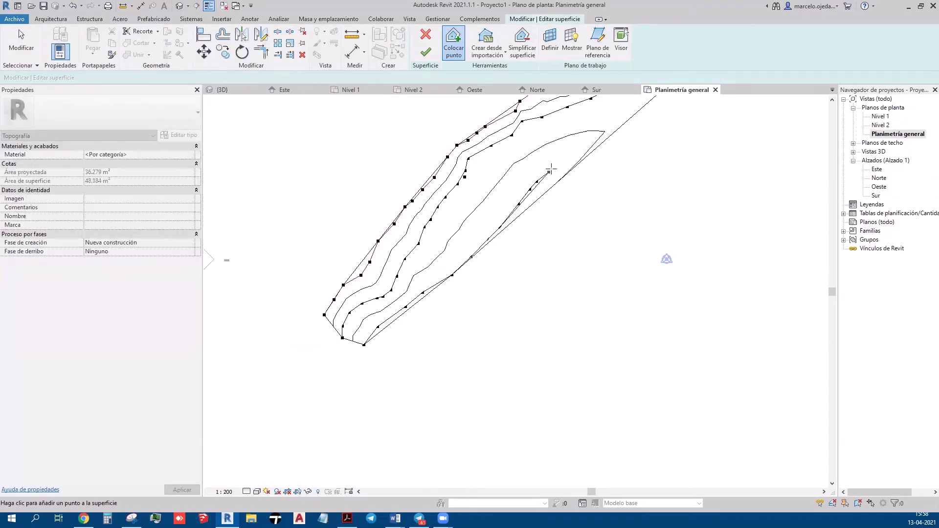
# - Add a point at the upper-right end and extend the points toward the upper right
pyautogui.click(636, 117)
pyautogui.moveTo(637, 117); pyautogui.dragTo(591, 192, button='middle')
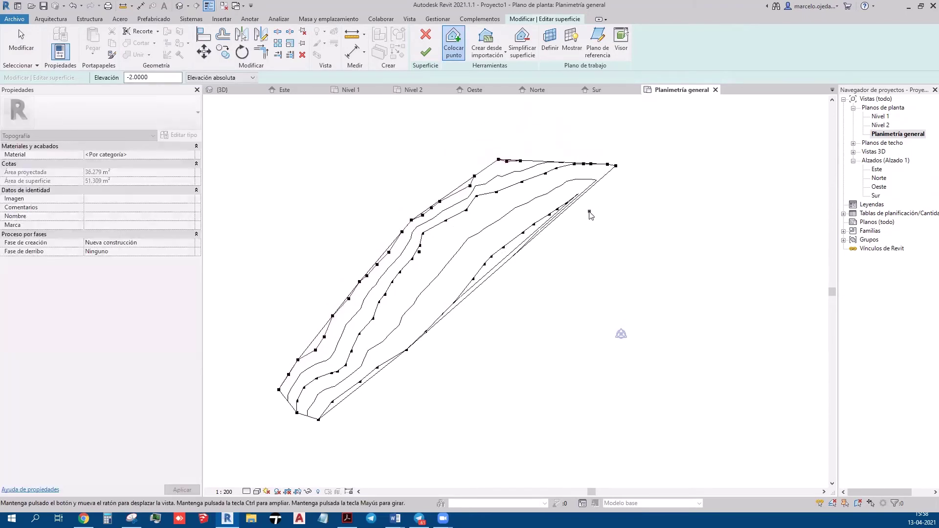
pyautogui.click(622, 186)
pyautogui.click(640, 178)
pyautogui.click(668, 166)
pyautogui.click(694, 154)
pyautogui.click(738, 133)
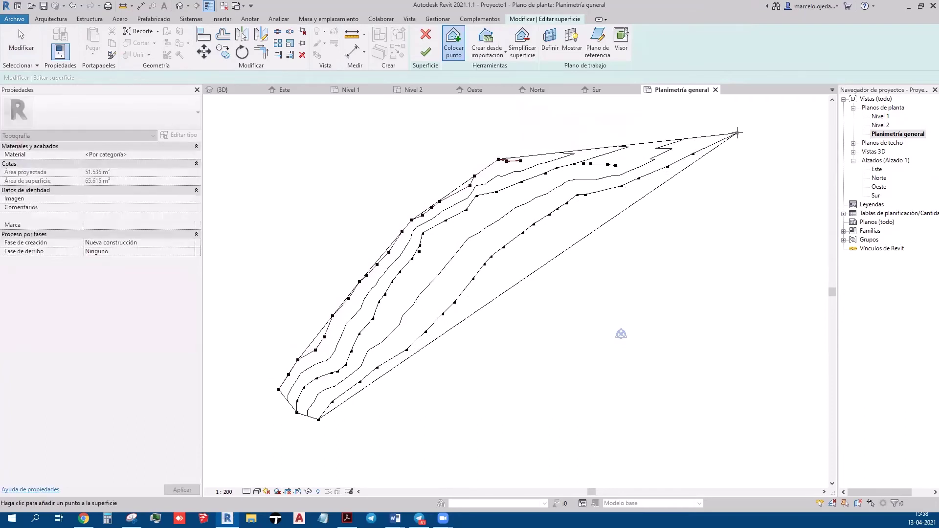
# - Change the elevation and add a second row of points running to the right
pyautogui.doubleClick(163, 81)
pyautogui.write('-3.0000')
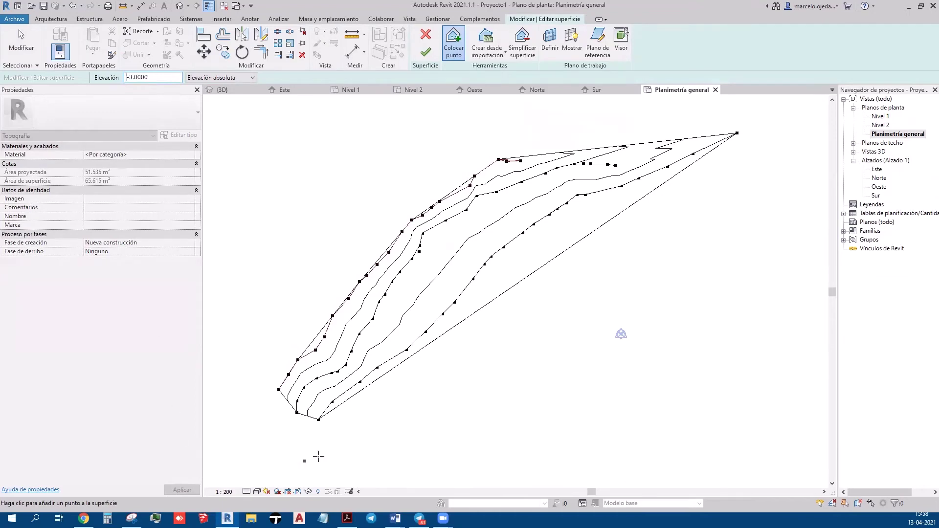
pyautogui.click(343, 452)
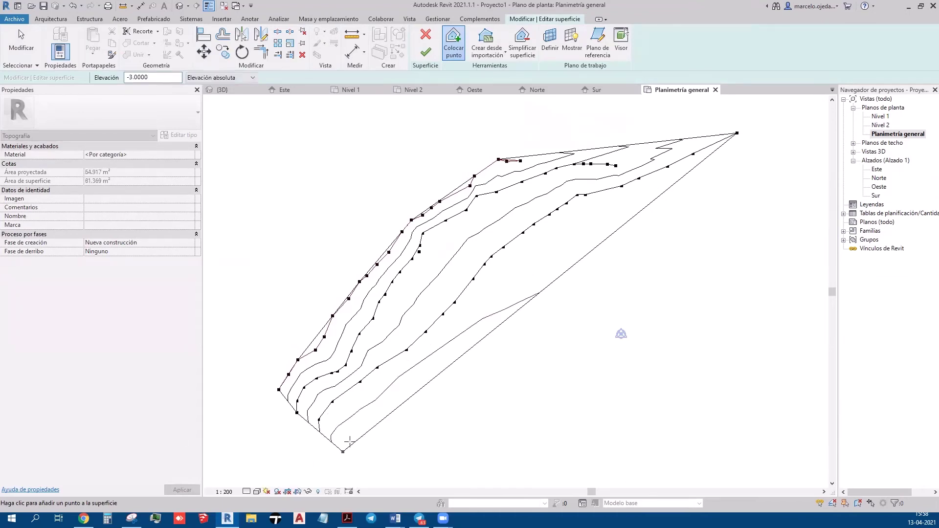
pyautogui.click(378, 422)
pyautogui.click(403, 397)
pyautogui.click(506, 328)
pyautogui.click(539, 302)
pyautogui.click(577, 277)
pyautogui.click(616, 259)
pyautogui.click(669, 236)
pyautogui.click(705, 228)
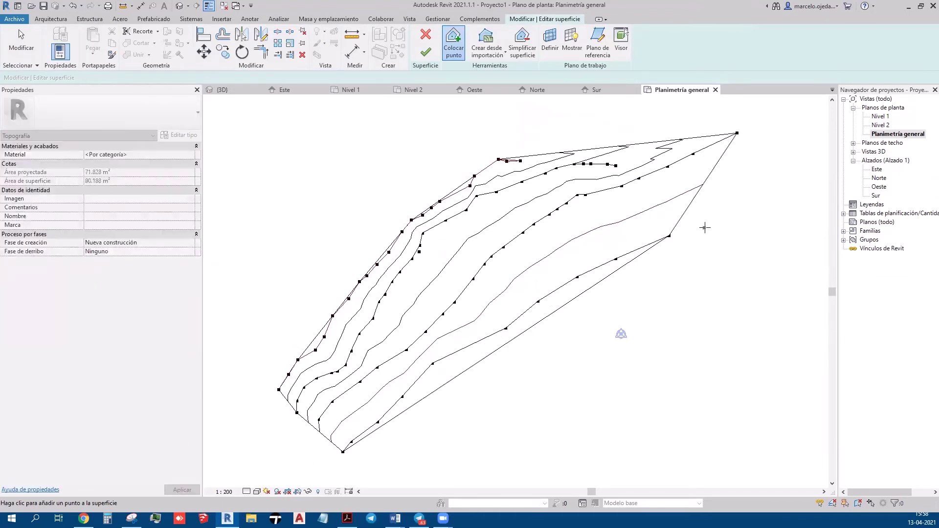
pyautogui.click(738, 222)
pyautogui.click(778, 215)
pyautogui.click(814, 197)
# - Add a further row of points below, plus lower-corner and far-right corner points
pyautogui.moveTo(511, 357); pyautogui.dragTo(456, 313, button='middle')
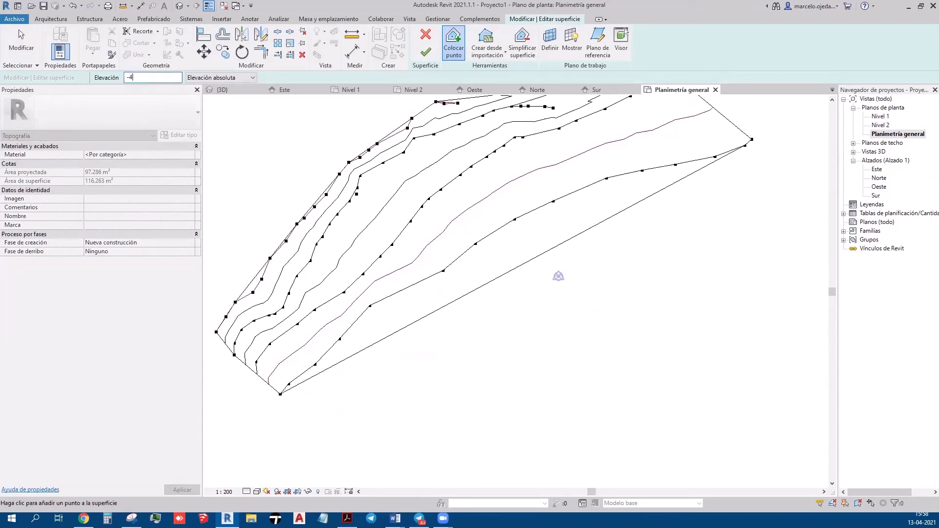
pyautogui.click(317, 421)
pyautogui.click(347, 386)
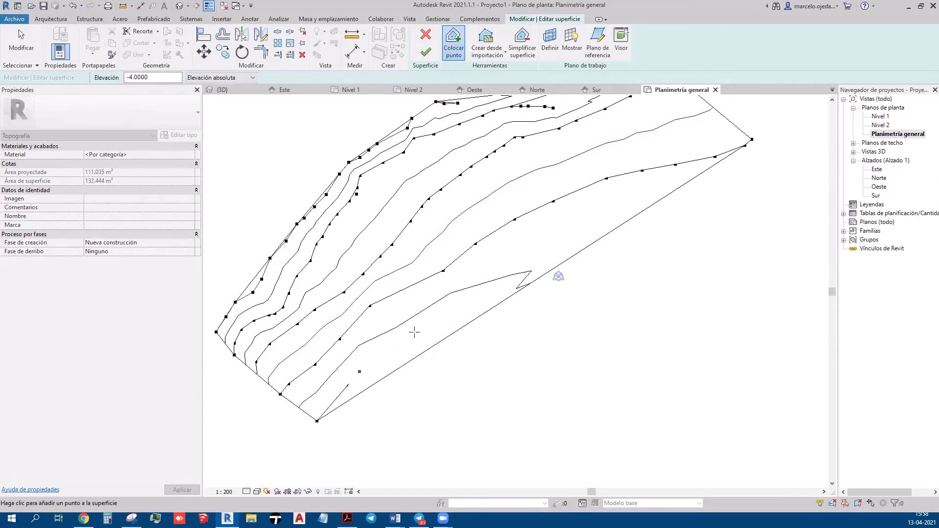
pyautogui.click(420, 321)
pyautogui.click(469, 286)
pyautogui.click(606, 226)
pyautogui.click(702, 197)
pyautogui.click(789, 172)
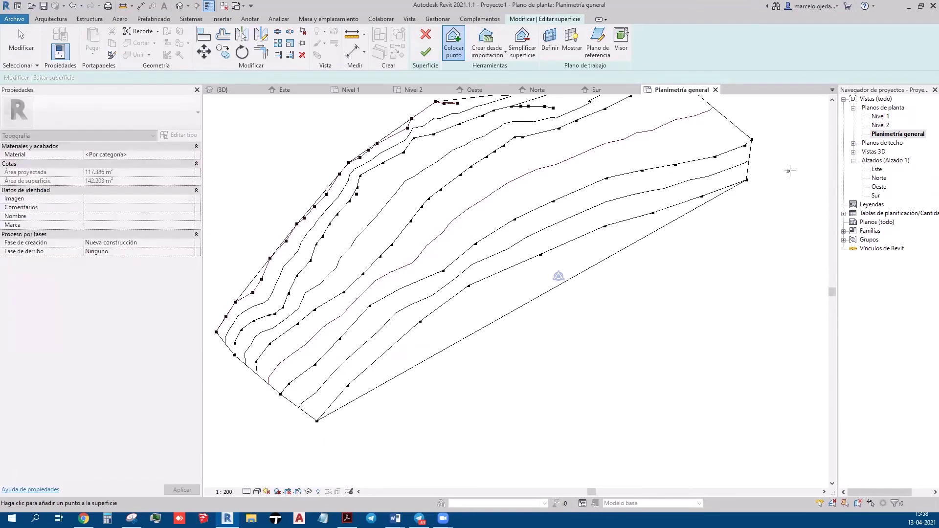
pyautogui.click(782, 233)
pyautogui.click(386, 445)
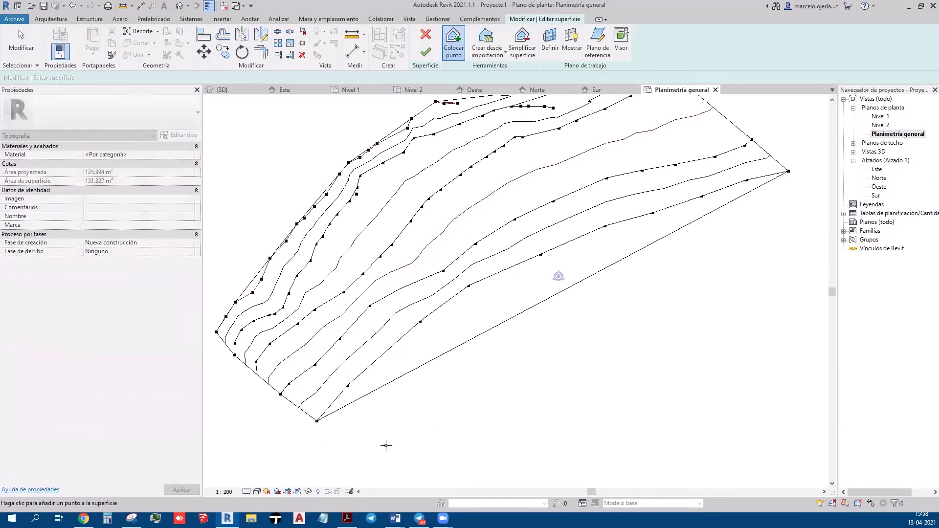
pyautogui.click(614, 400)
pyautogui.click(816, 195)
pyautogui.scroll(-2, 767, 276)
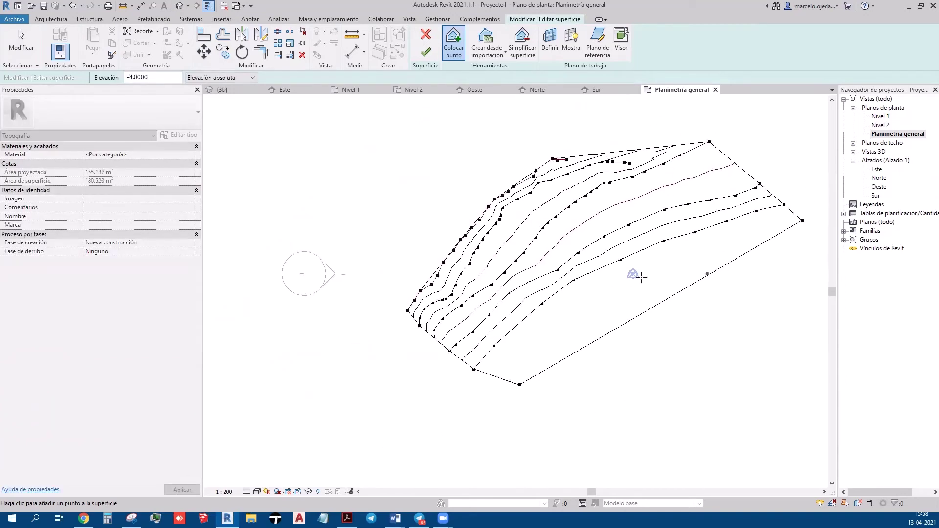
# - Add points at elevation 1 up the left edge and along the top boundary
pyautogui.click(153, 77)
pyautogui.click(399, 305)
pyautogui.click(400, 268)
pyautogui.click(405, 238)
pyautogui.click(433, 205)
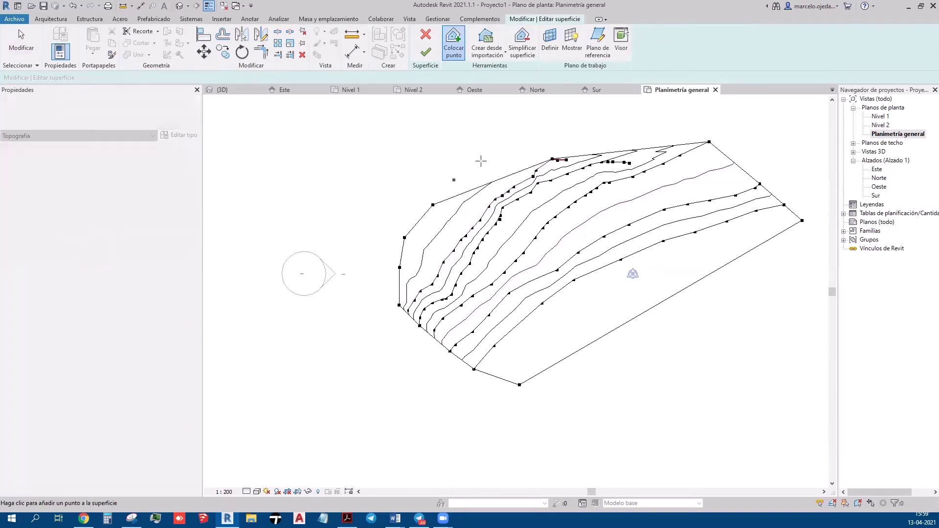
pyautogui.click(484, 159)
pyautogui.click(529, 125)
pyautogui.click(598, 101)
pyautogui.moveTo(597, 102); pyautogui.dragTo(564, 191, button='middle')
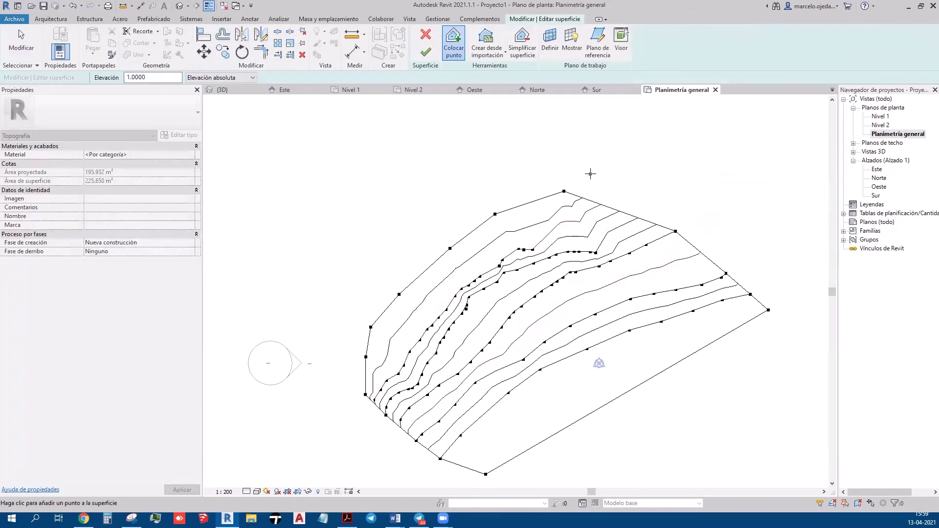
pyautogui.click(591, 174)
pyautogui.click(669, 180)
# - Set elevation 2 and add points outside the left and top boundary
pyautogui.click(152, 77)
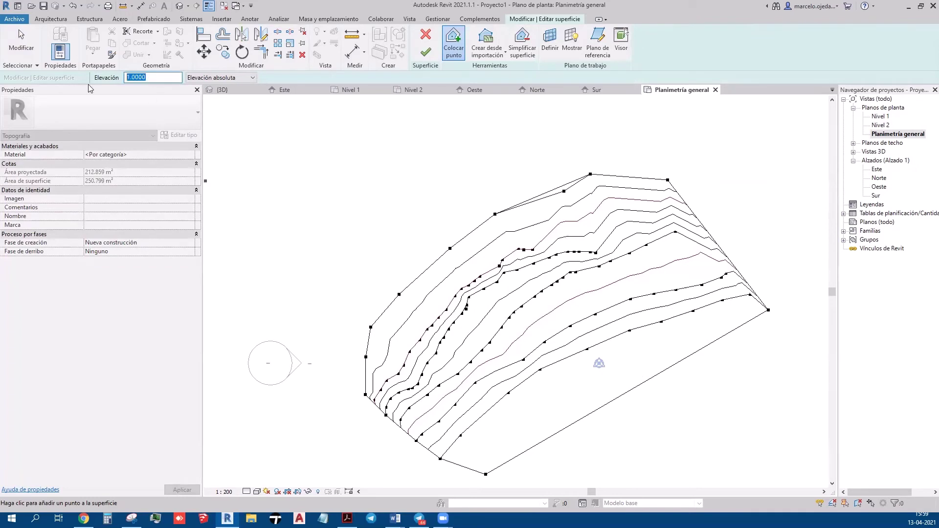
pyautogui.write('2')
pyautogui.click(353, 321)
pyautogui.click(350, 291)
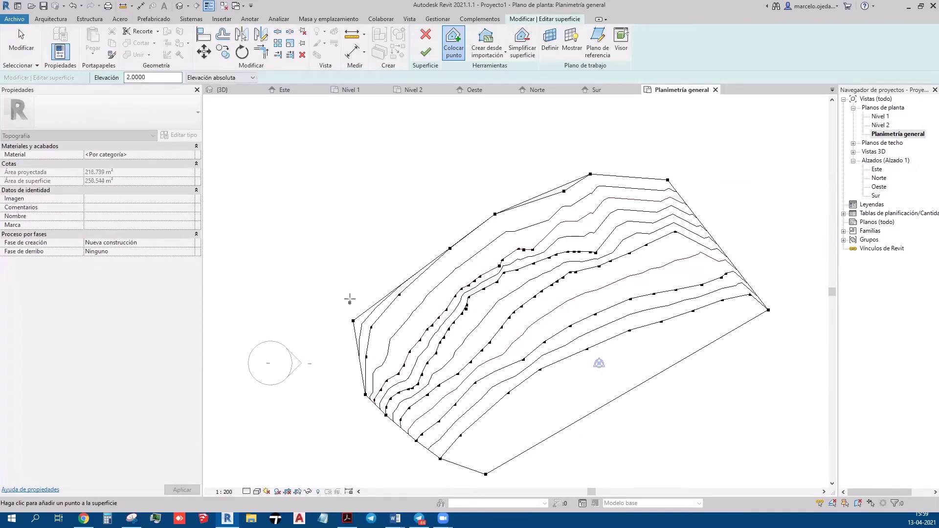
pyautogui.click(361, 264)
pyautogui.click(392, 233)
pyautogui.click(444, 201)
pyautogui.click(467, 181)
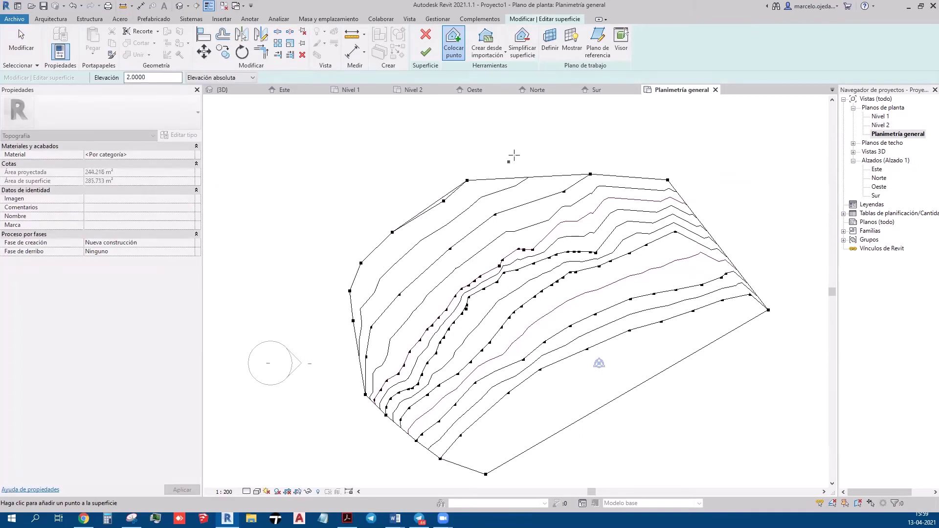
pyautogui.click(514, 156)
pyautogui.click(578, 136)
pyautogui.click(620, 134)
pyautogui.click(653, 133)
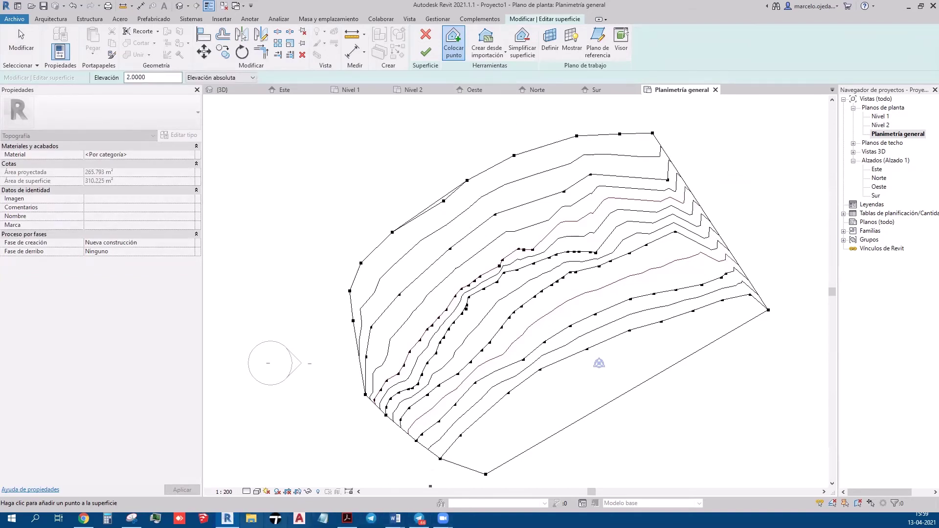
# - Check the Apus Kankay site plan in Chrome, then return to Revit and finish the surface
pyautogui.click(84, 519)
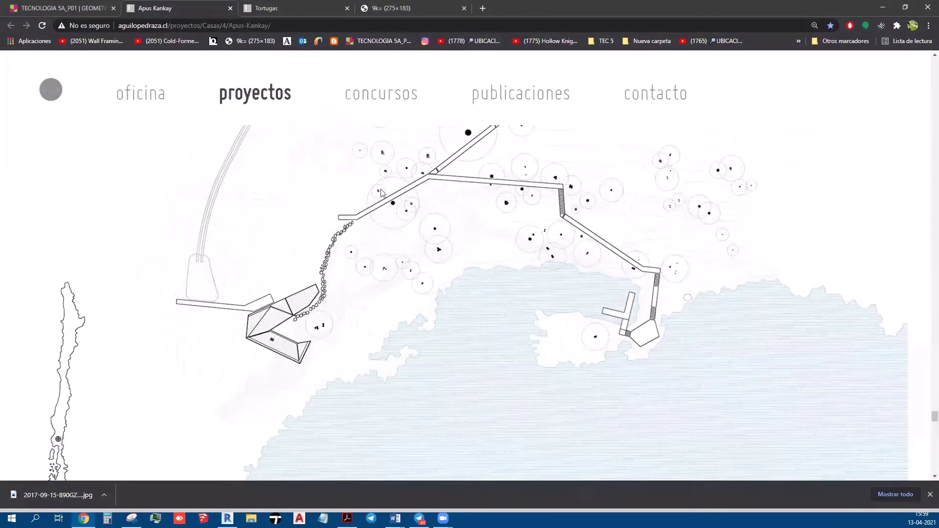
pyautogui.click(883, 7)
pyautogui.click(426, 51)
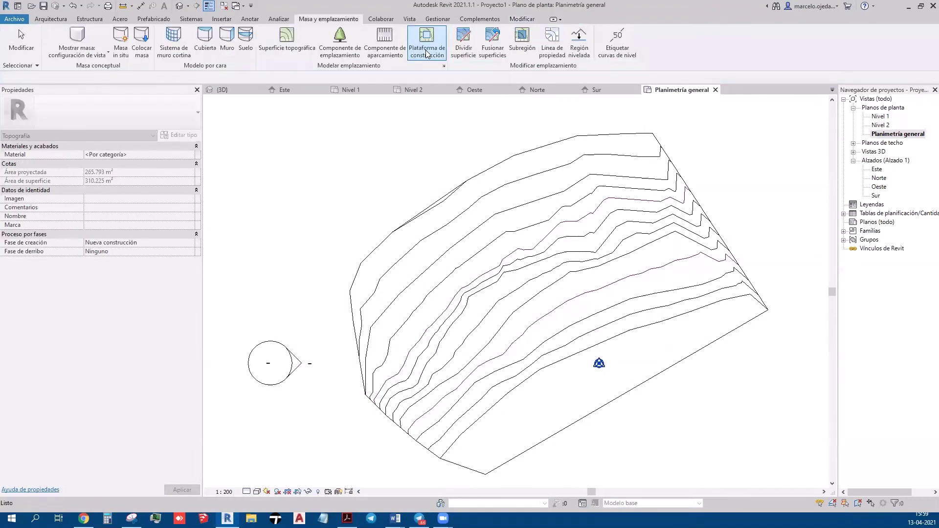
# - Orbit the terrain in the {3D} view, then open Nivel 1 zoomed to fit
pyautogui.click(179, 6)
pyautogui.keyDown('shift'); pyautogui.moveTo(444, 276); pyautogui.dragTo(373, 190, button='middle'); pyautogui.keyUp('shift')
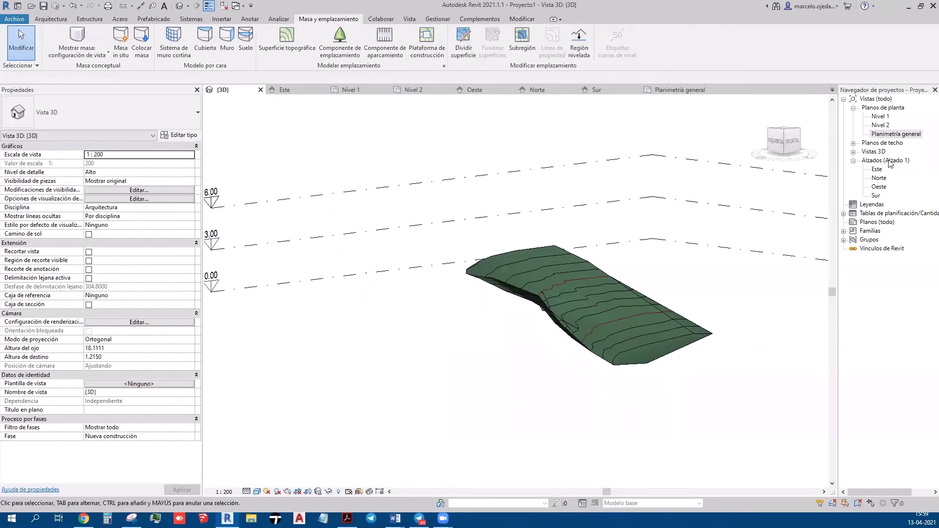
pyautogui.doubleClick(887, 118)
pyautogui.press('z')
pyautogui.press('f')
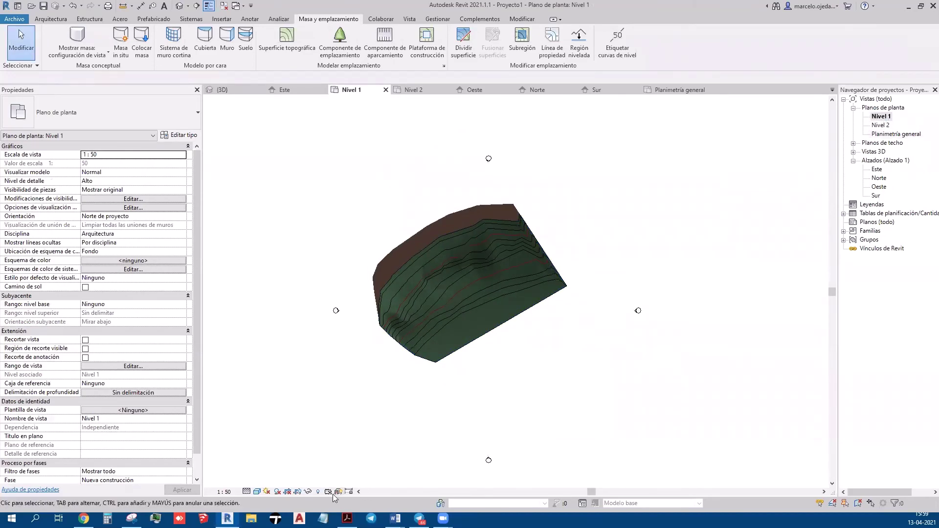
# - Reveal hidden elements to inspect both mass blocks and the site-plan raster, then turn it off
pyautogui.click(318, 492)
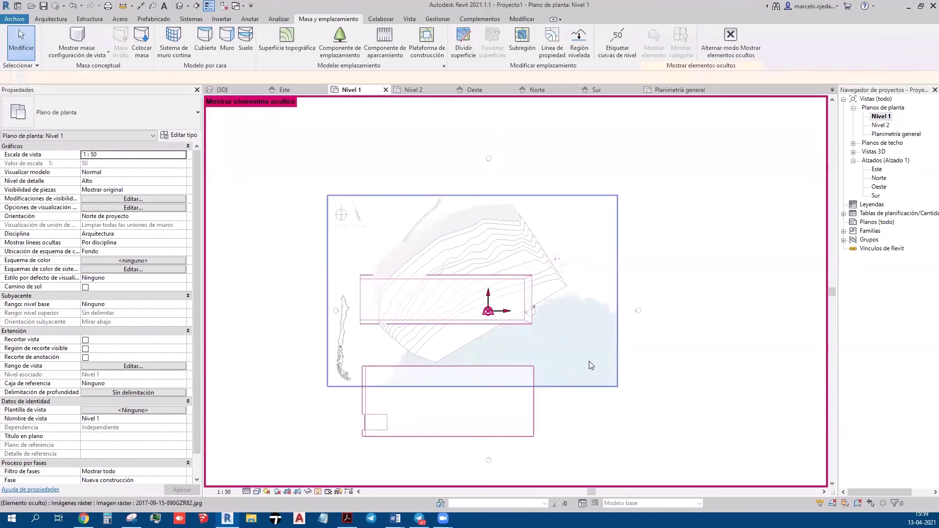
pyautogui.click(532, 426)
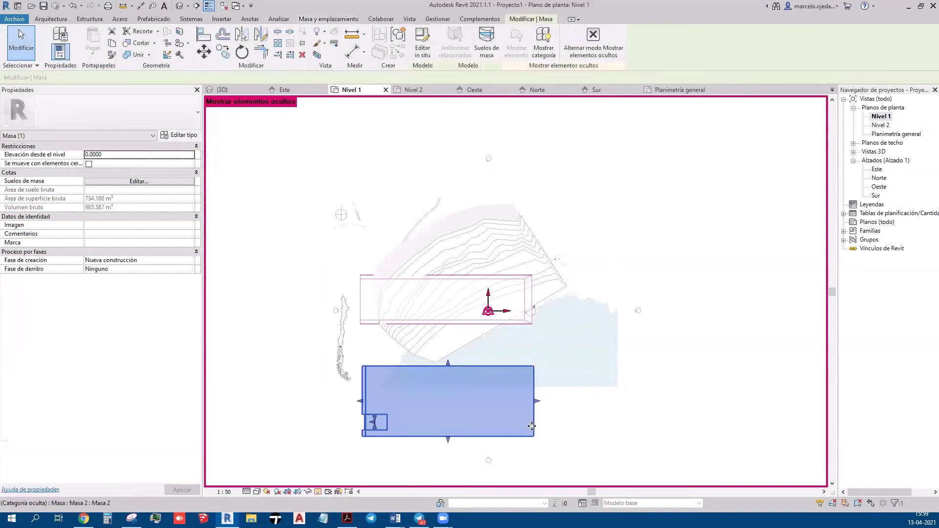
pyautogui.press('Escape')
pyautogui.click(522, 325)
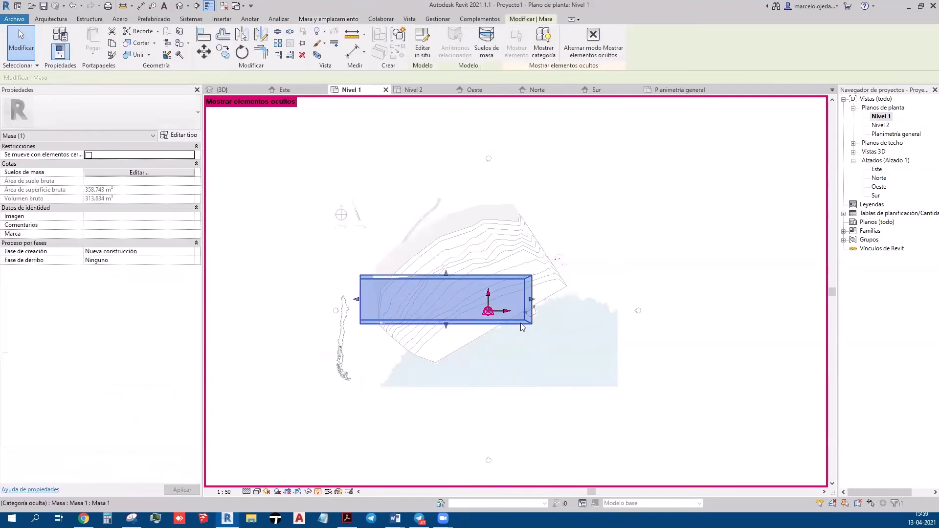
pyautogui.press('Escape')
pyautogui.click(611, 373)
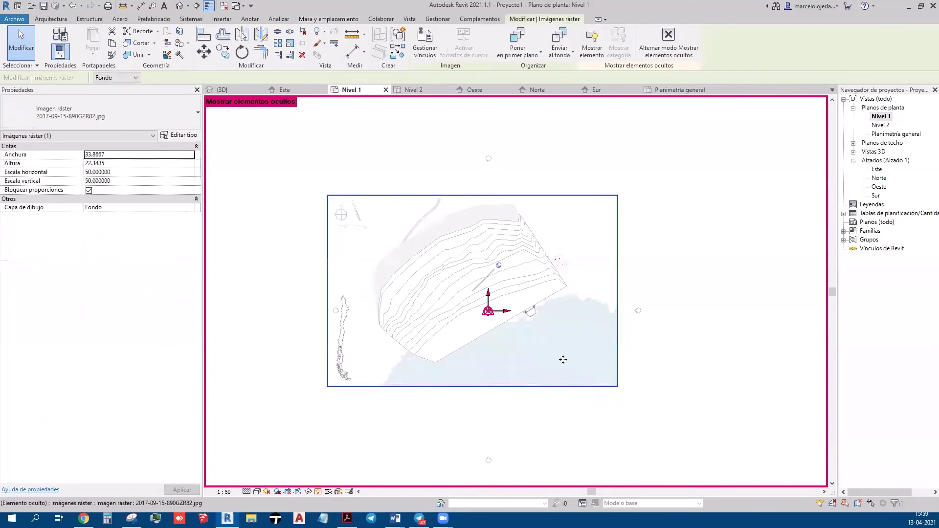
pyautogui.click(668, 41)
pyautogui.click(732, 324)
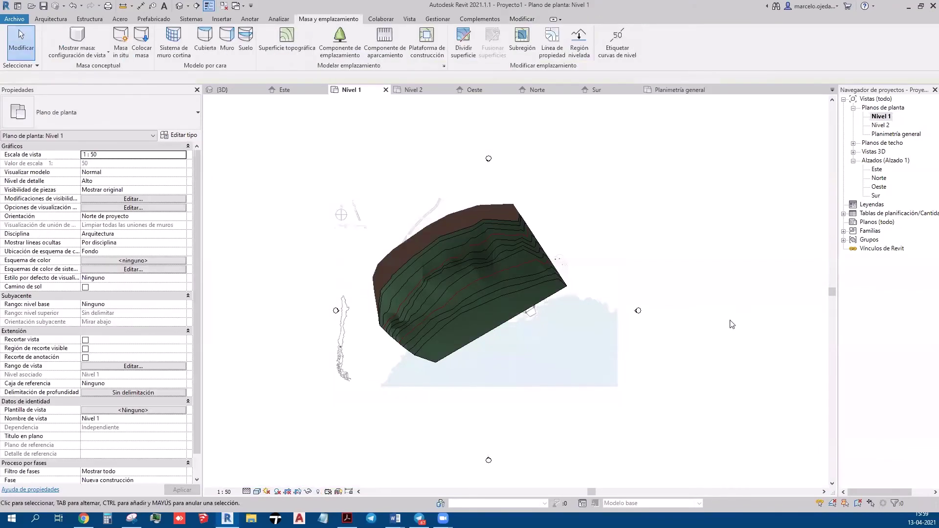
# - Select the toposurface and site image, checking which element types are selectable
pyautogui.click(429, 240)
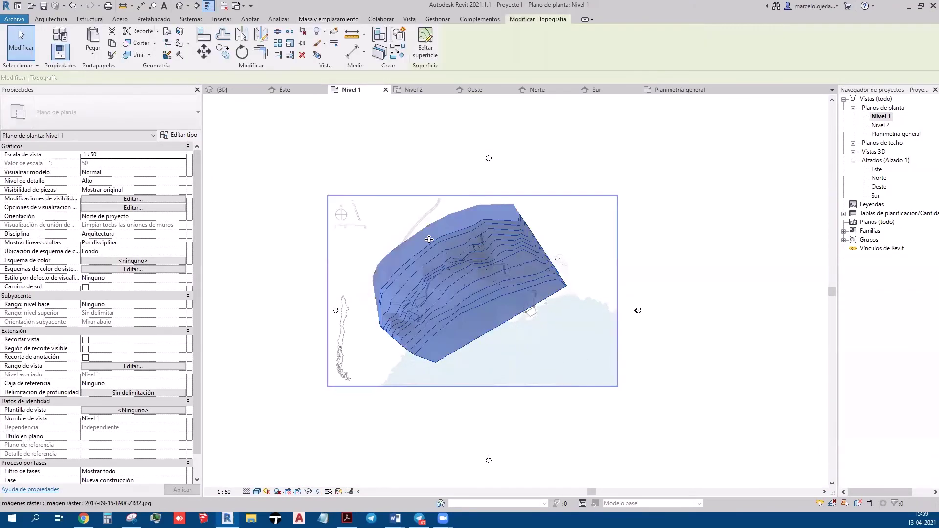
pyautogui.press('Escape')
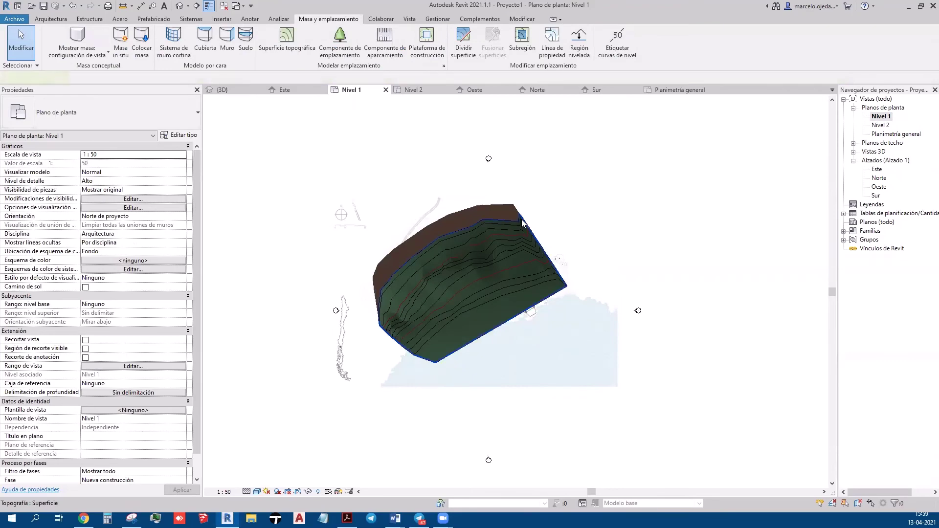
pyautogui.click(523, 222)
pyautogui.scroll(3, 508, 314)
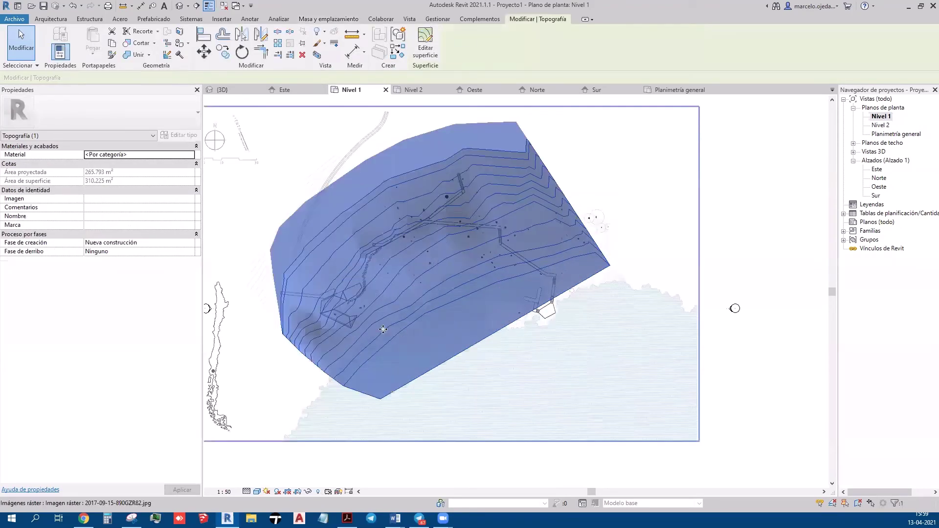
pyautogui.scroll(2, 380, 329)
pyautogui.moveTo(380, 329); pyautogui.dragTo(440, 382, button='middle')
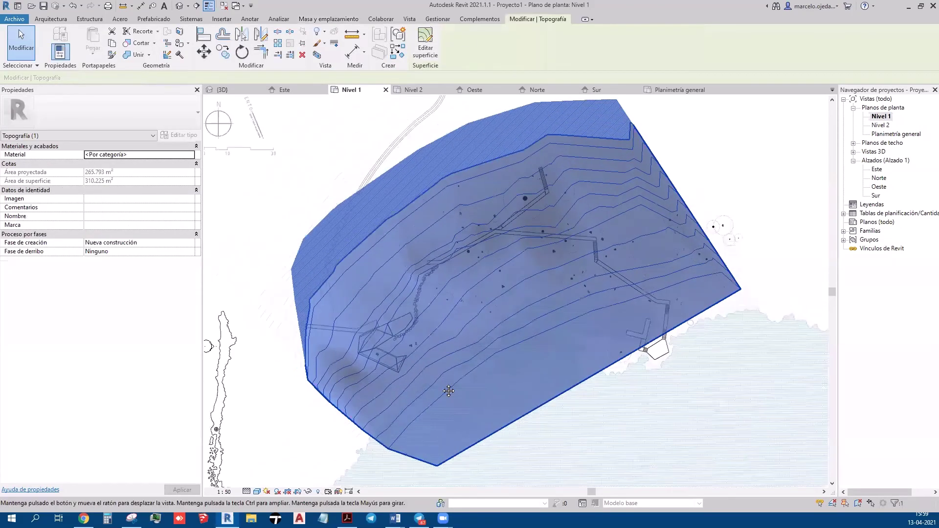
pyautogui.rightClick(440, 381)
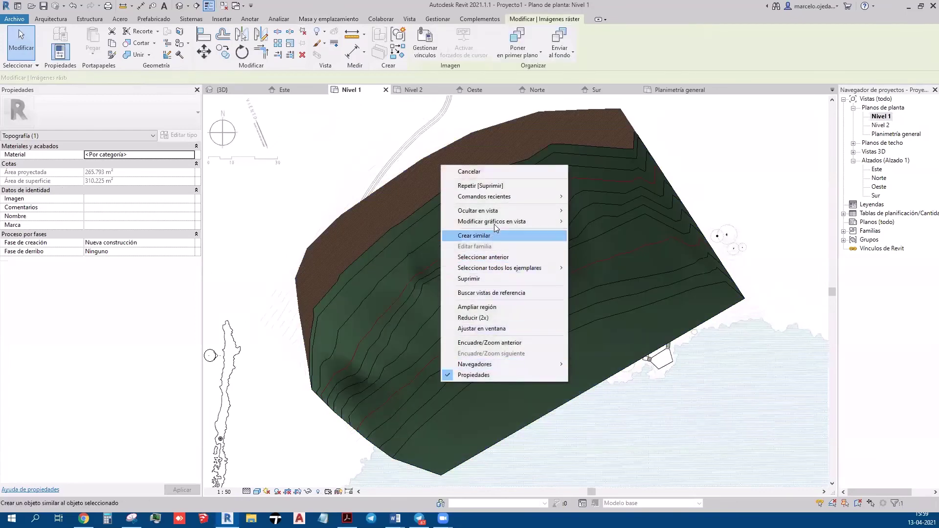
pyautogui.click(344, 267)
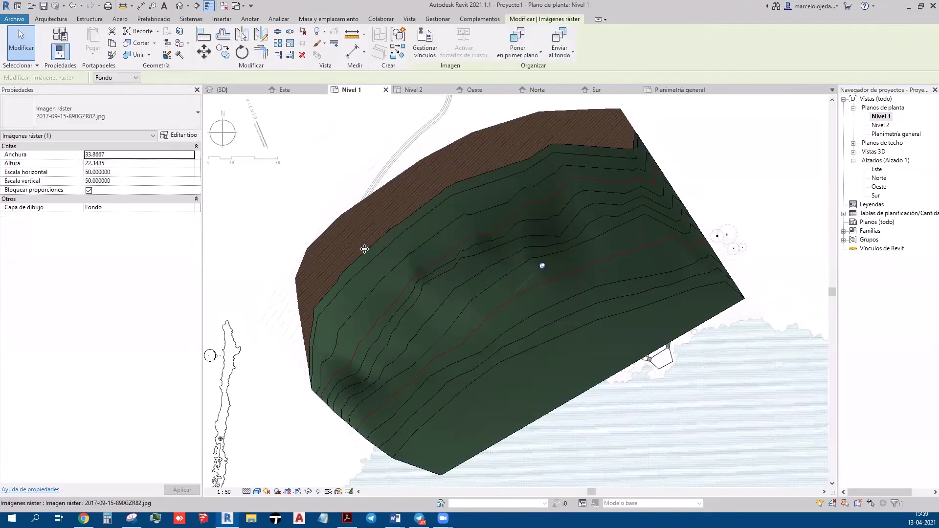
pyautogui.scroll(-3, 376, 272)
pyautogui.press('Escape')
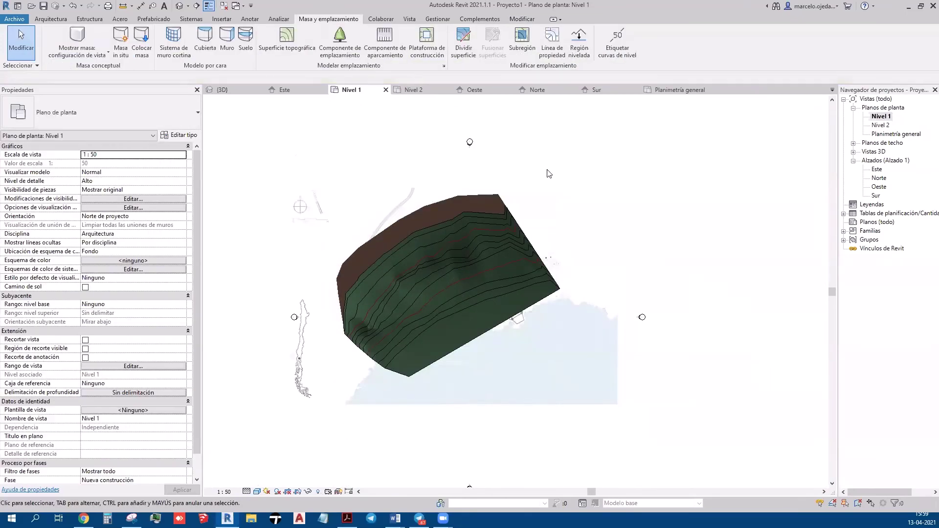
pyautogui.click(230, 136)
pyautogui.click(37, 66)
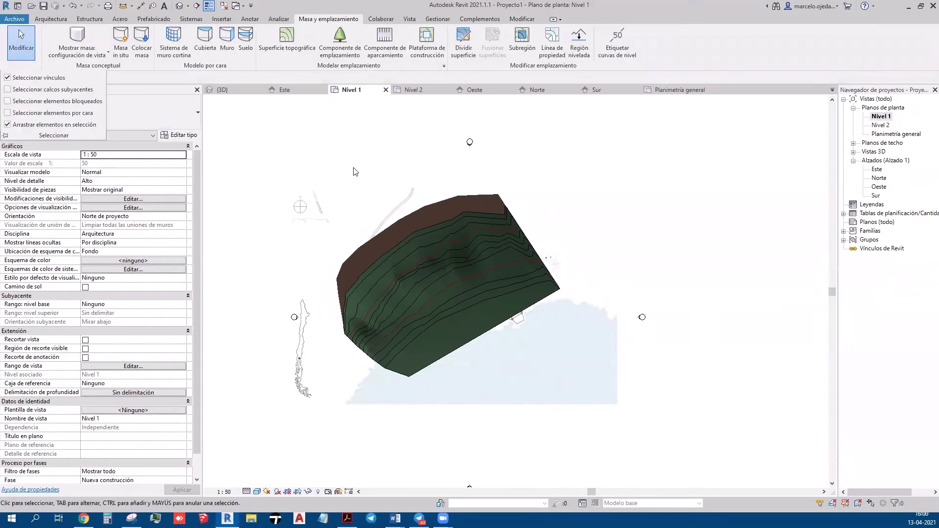
pyautogui.click(401, 241)
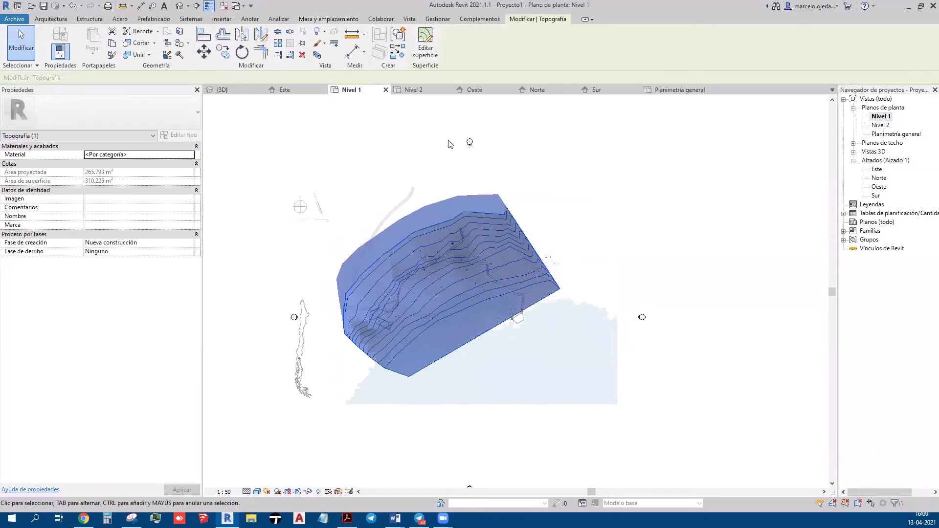
# - Override the toposurface graphics in view with a red surface foreground and transparency 50
pyautogui.rightClick(413, 223)
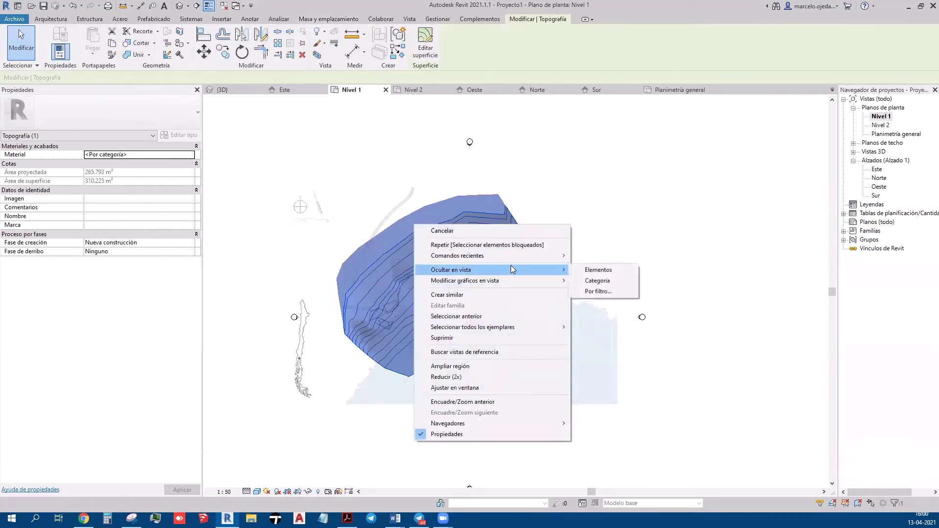
pyautogui.moveTo(465, 280)
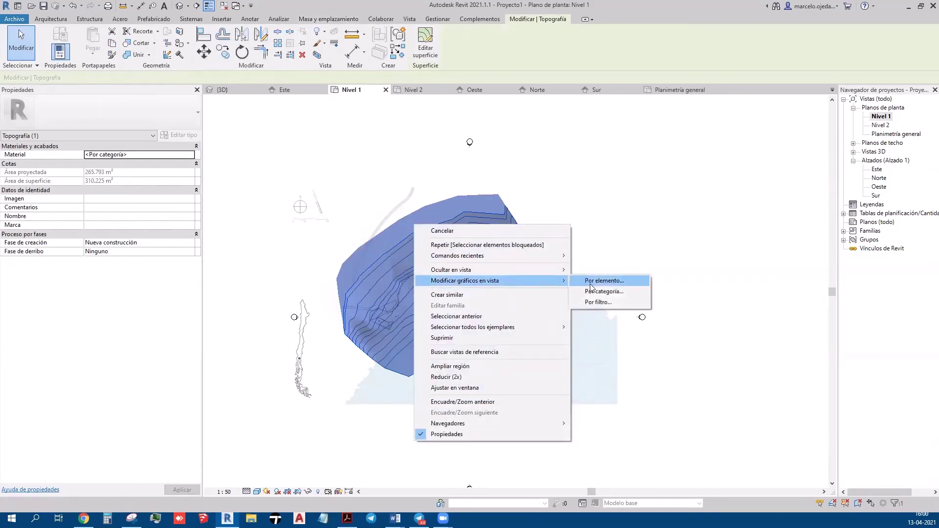
pyautogui.click(592, 282)
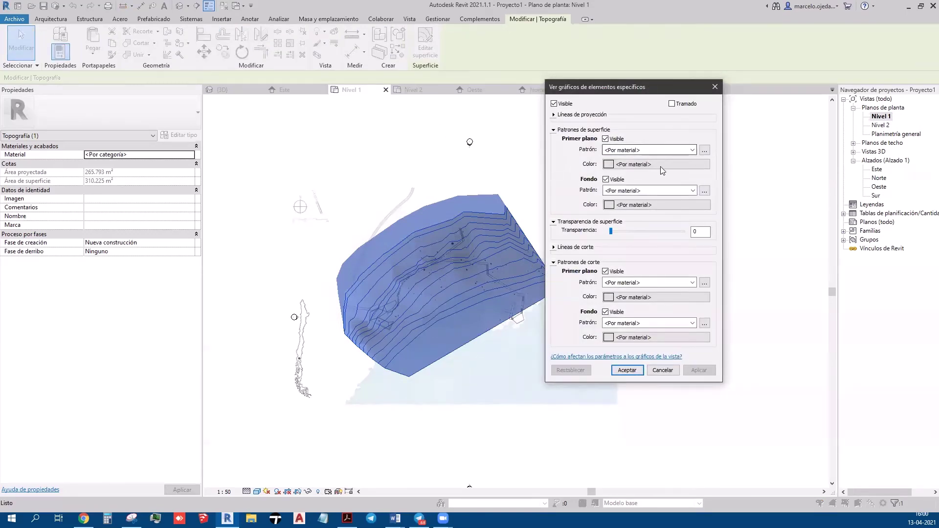
pyautogui.click(661, 167)
pyautogui.click(536, 175)
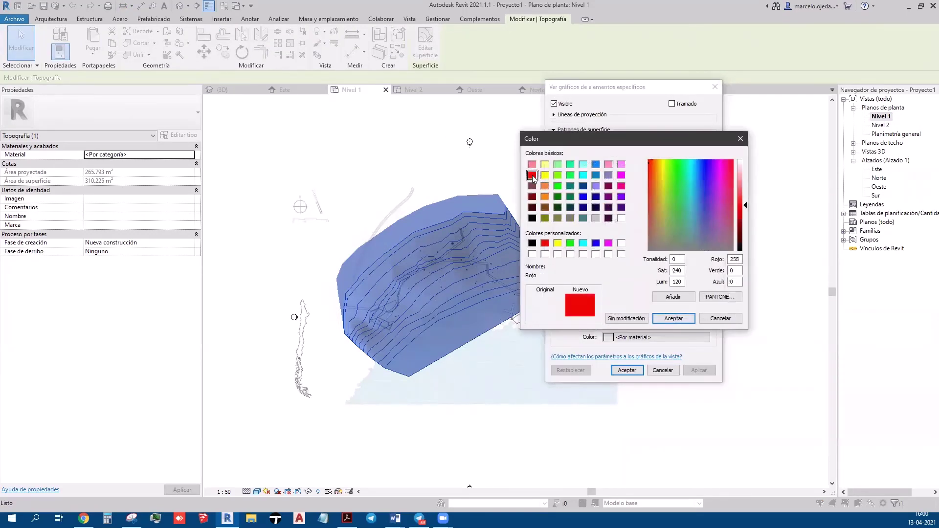
pyautogui.click(674, 318)
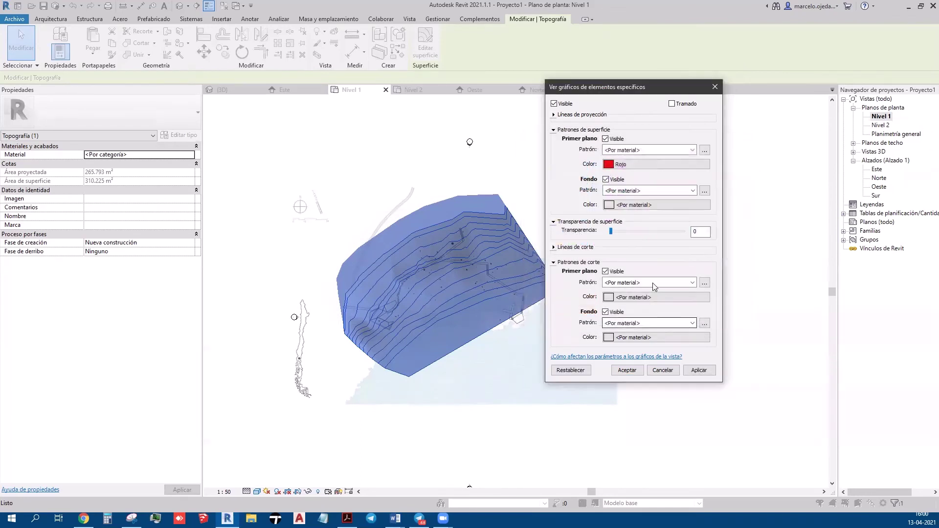
pyautogui.doubleClick(701, 231)
pyautogui.write('50')
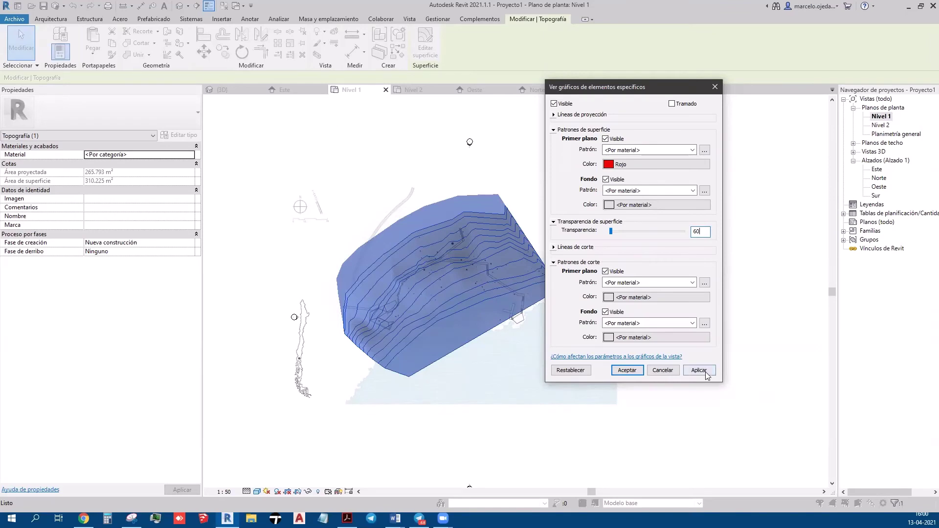
pyautogui.click(706, 371)
pyautogui.click(627, 370)
# - Recentre the plan on the toposurface and put it into Editar superficie
pyautogui.click(650, 427)
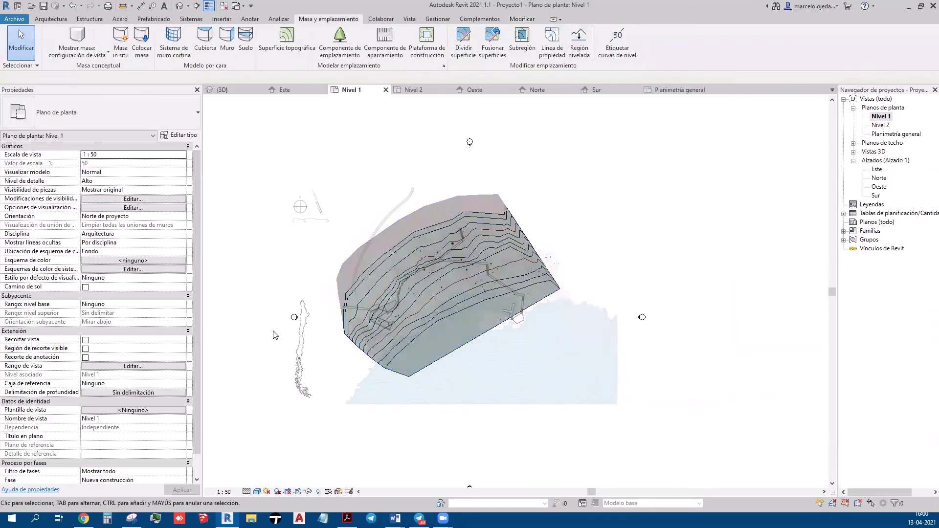
pyautogui.scroll(3, 571, 327)
pyautogui.scroll(3, 572, 327)
pyautogui.scroll(2, 571, 327)
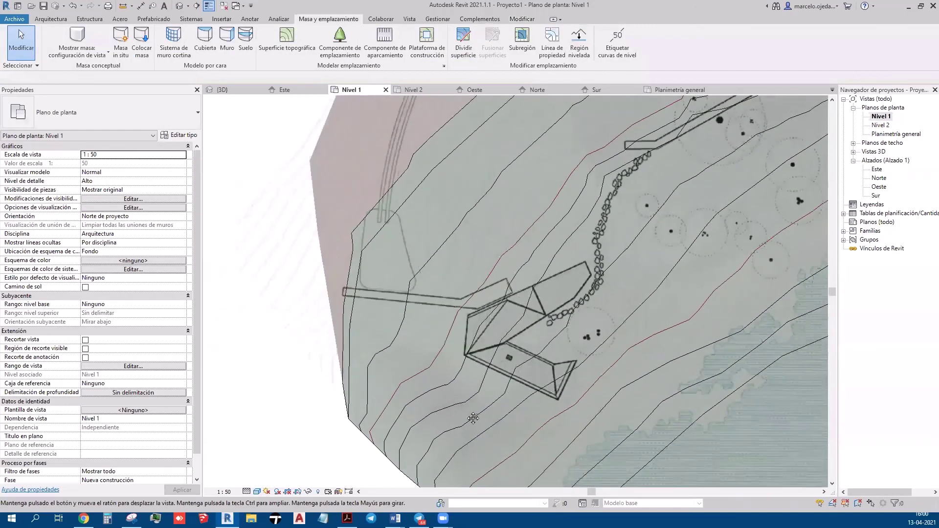
pyautogui.moveTo(570, 328)
pyautogui.mouseDown(button='middle')
pyautogui.moveTo(467, 423)
pyautogui.moveTo(445, 458)
pyautogui.mouseUp(button='middle')
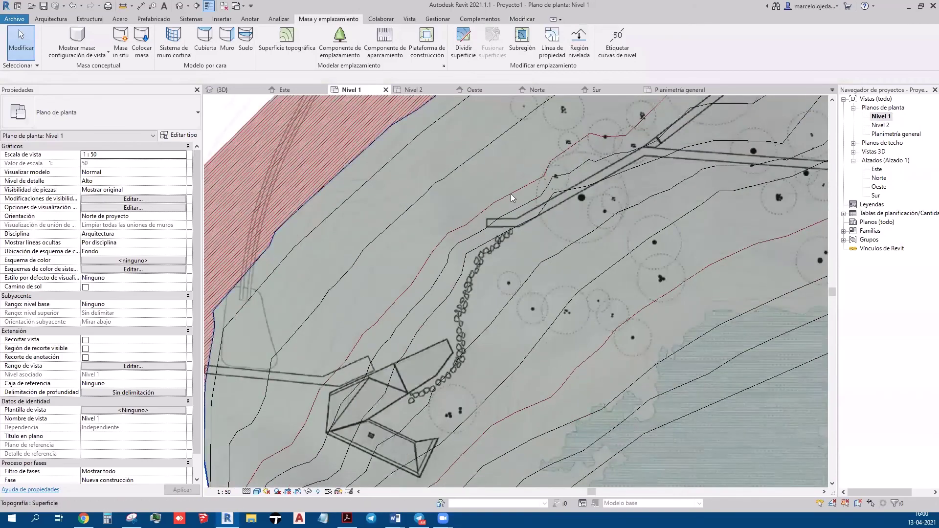
pyautogui.moveTo(634, 270)
pyautogui.mouseDown(button='middle')
pyautogui.moveTo(505, 236)
pyautogui.moveTo(494, 186)
pyautogui.mouseUp(button='middle')
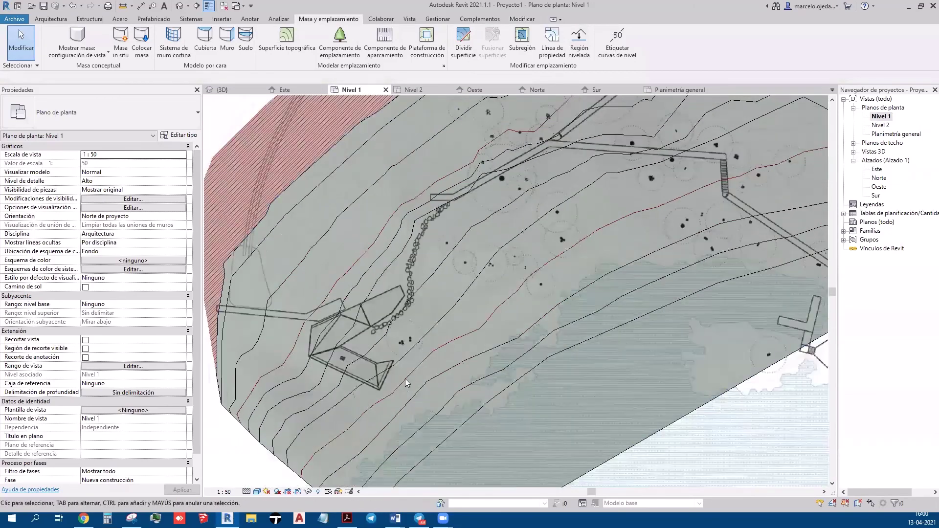
pyautogui.scroll(-2, 405, 378)
pyautogui.moveTo(357, 221); pyautogui.dragTo(399, 310, button='middle')
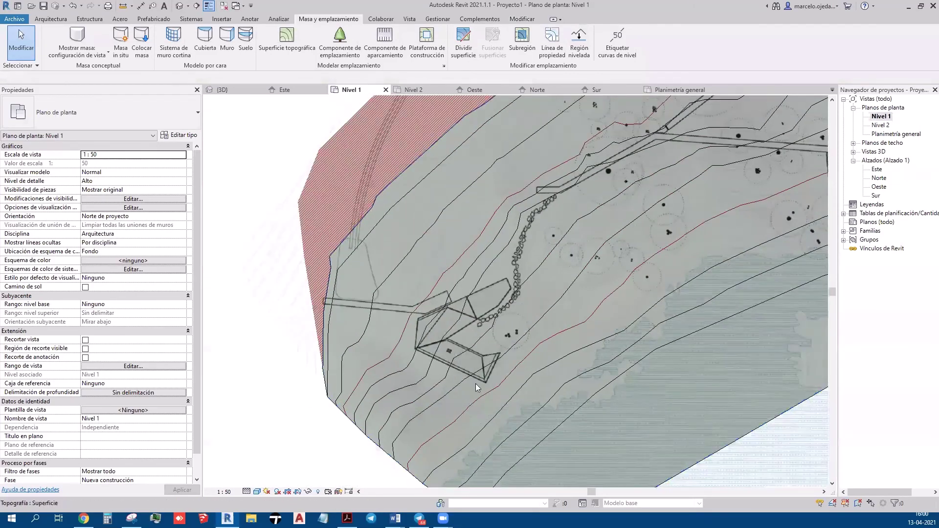
pyautogui.click(346, 244)
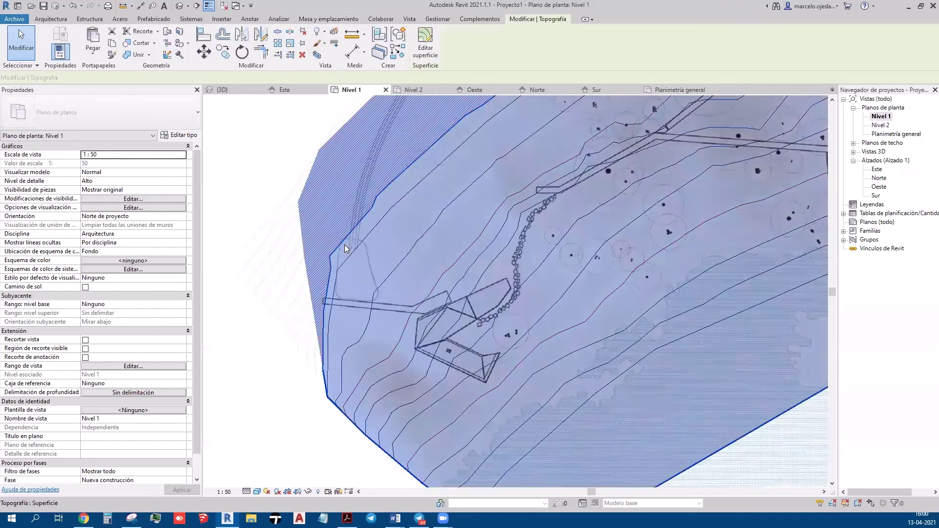
pyautogui.click(438, 50)
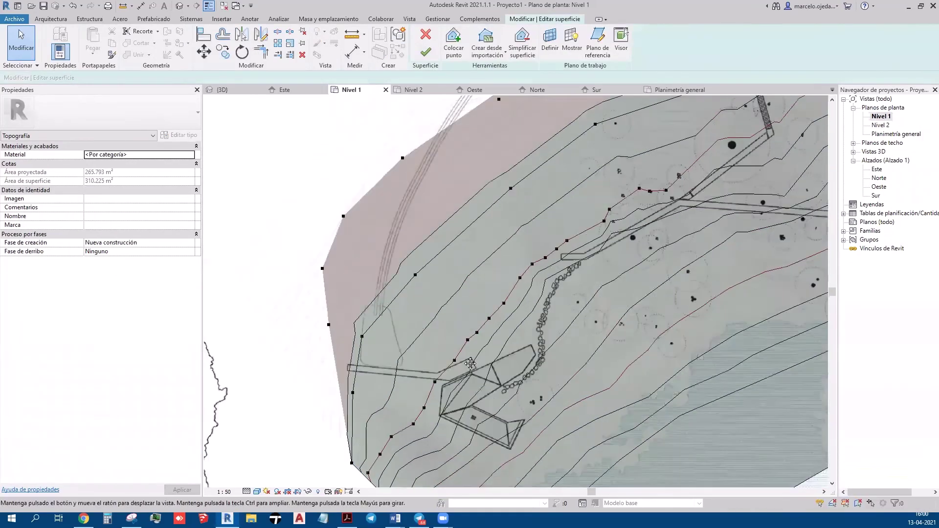
# - Box-select the stray boundary point on the red-hatched upper edge and delete it
pyautogui.moveTo(430, 230); pyautogui.dragTo(463, 351, button='middle')
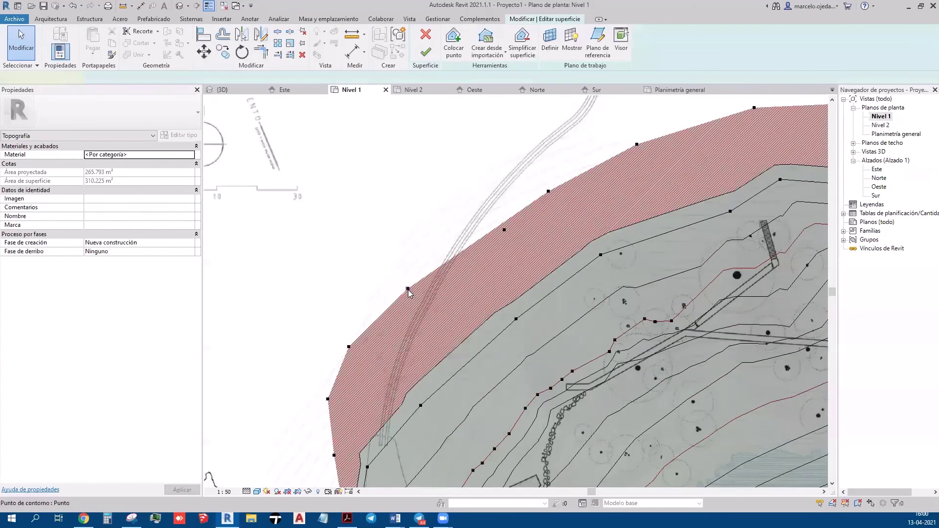
pyautogui.click(411, 288)
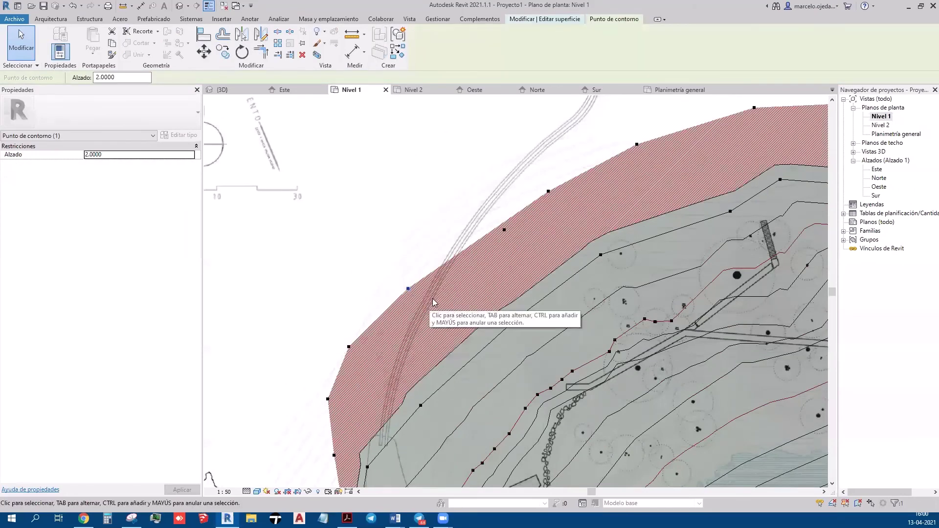
pyautogui.scroll(-2, 431, 303)
pyautogui.press('Escape')
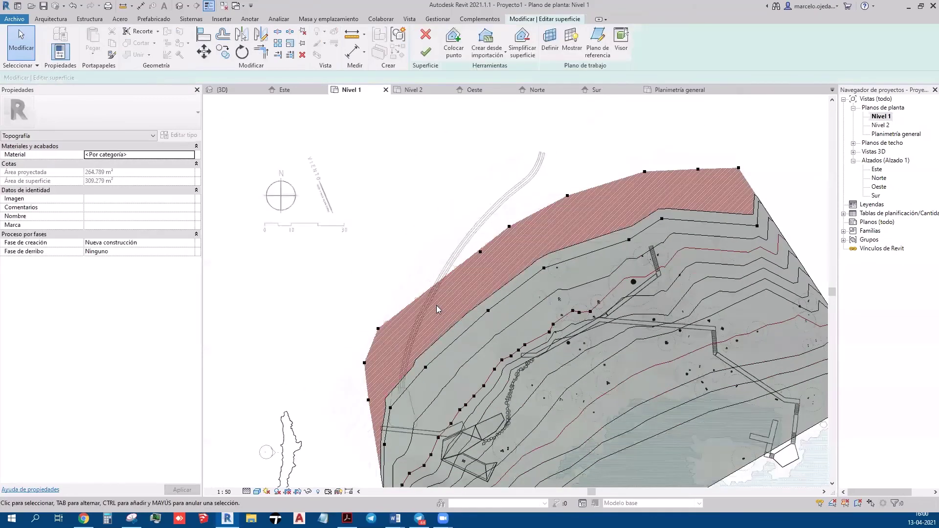
pyautogui.moveTo(420, 197); pyautogui.dragTo(489, 267)
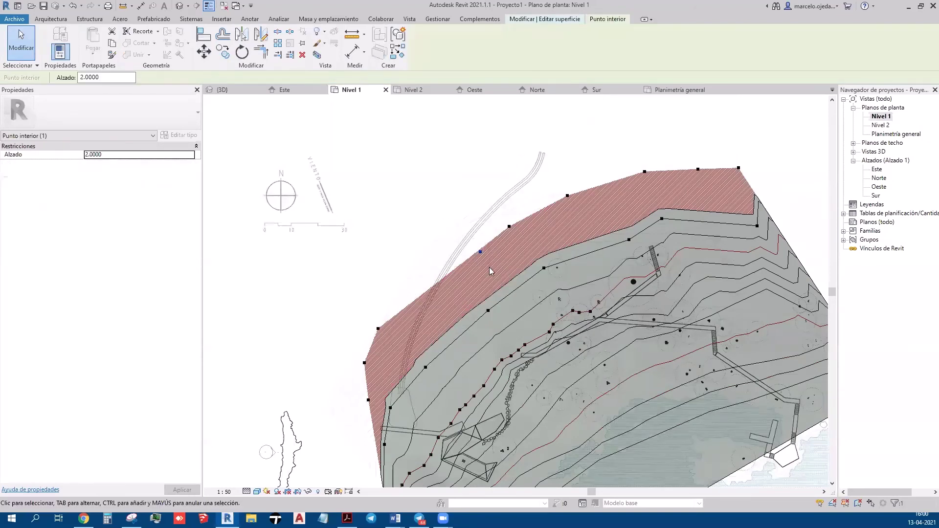
pyautogui.press('Delete')
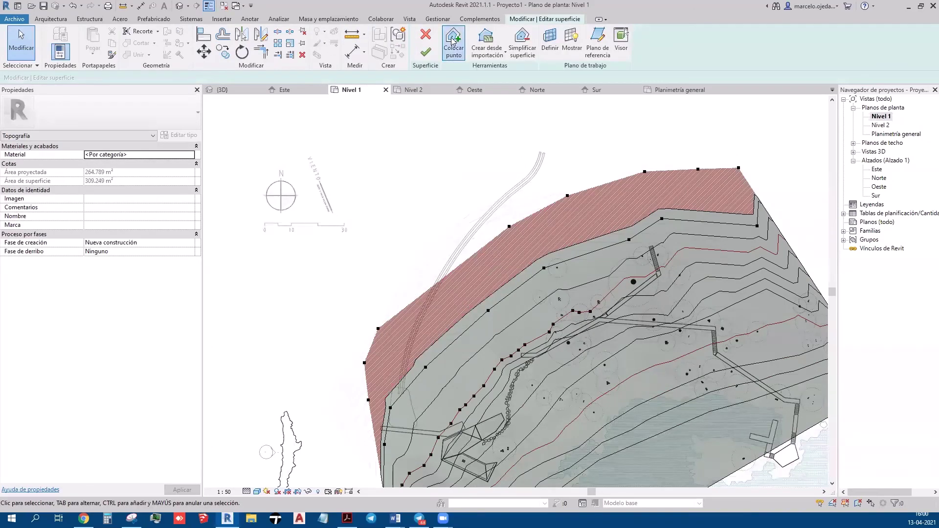
# - Place six new surface points at elevation 2 along the toposurface's upper edge
pyautogui.click(454, 43)
pyautogui.scroll(2, 408, 308)
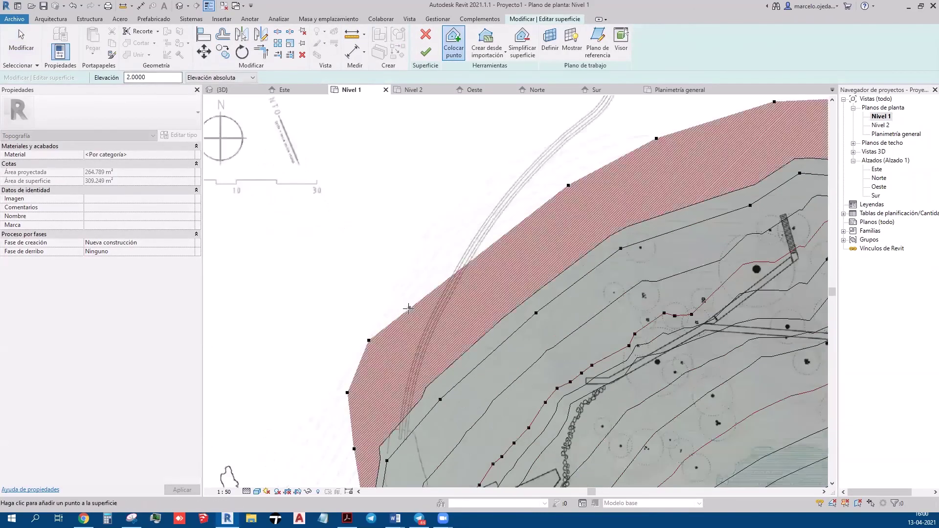
pyautogui.click(398, 297)
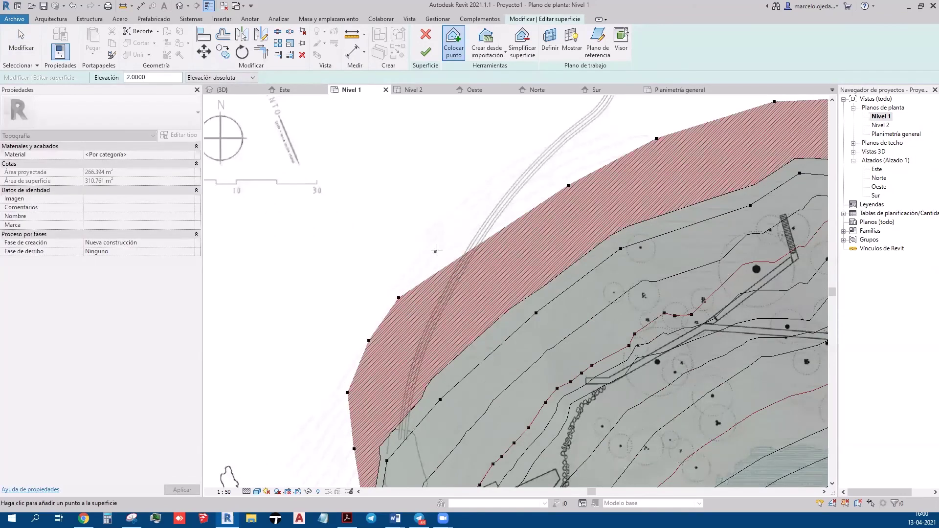
pyautogui.click(437, 251)
pyautogui.click(478, 216)
pyautogui.click(532, 181)
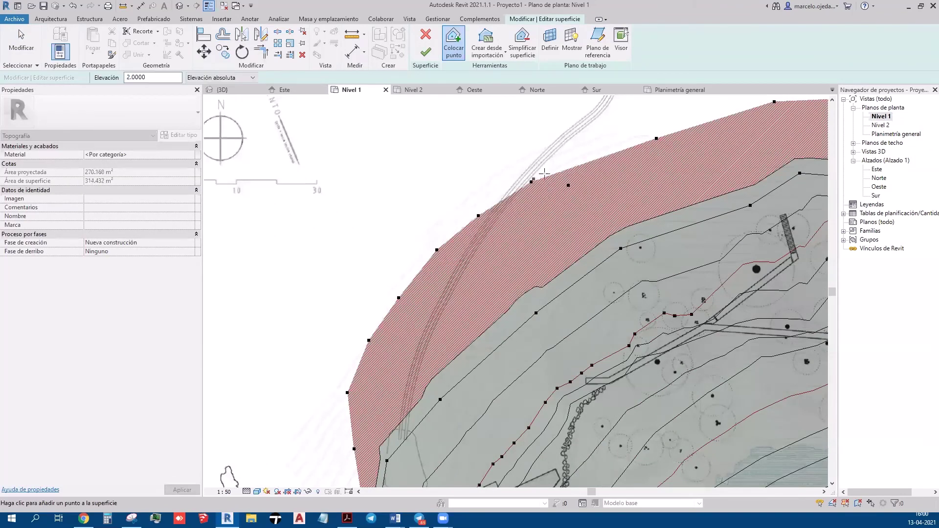
pyautogui.click(602, 149)
pyautogui.click(638, 135)
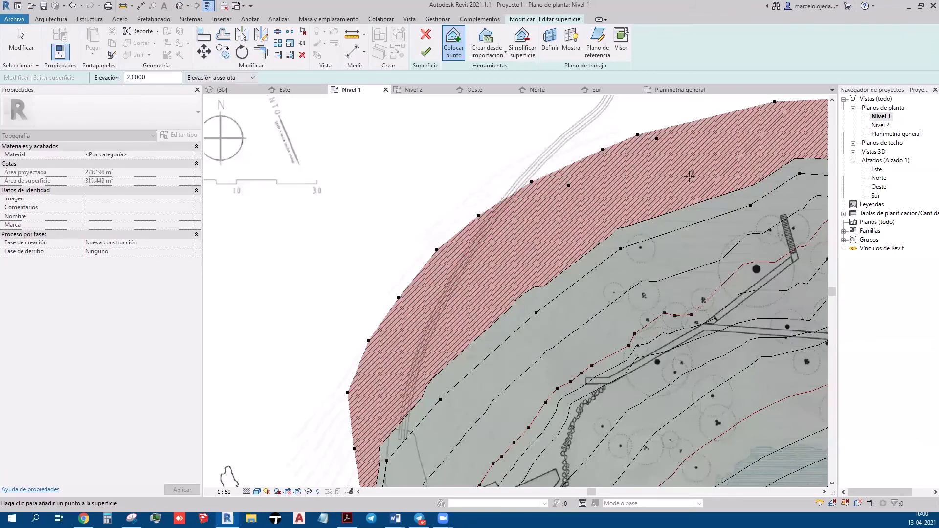
pyautogui.moveTo(754, 141); pyautogui.dragTo(436, 215, button='middle')
pyautogui.press('Escape')
# - Window-select and delete the two top corner points of the toposurface
pyautogui.click(465, 178)
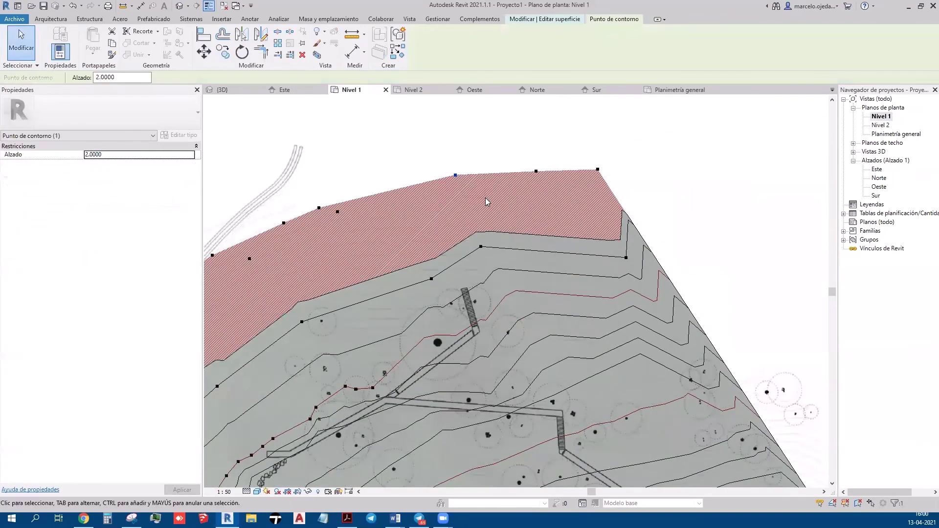
pyautogui.click(485, 197)
pyautogui.moveTo(511, 142); pyautogui.dragTo(697, 201)
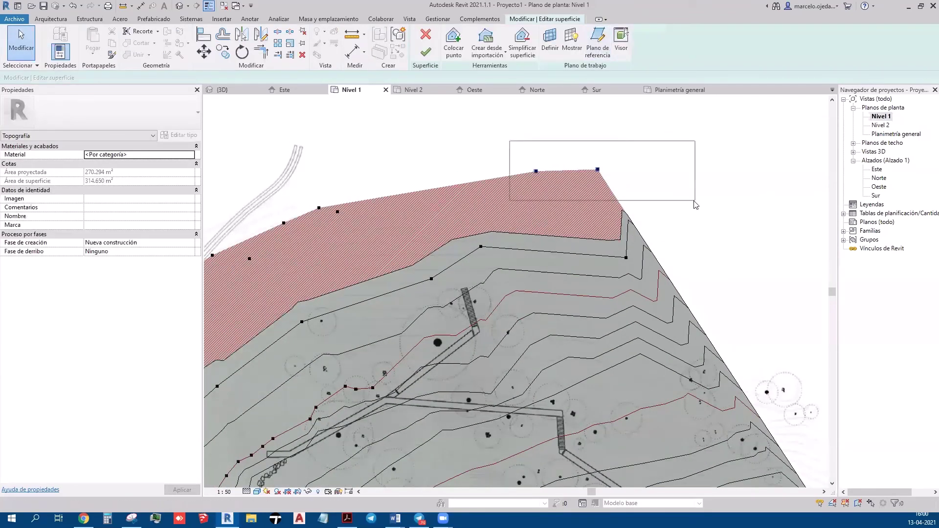
pyautogui.press('Delete')
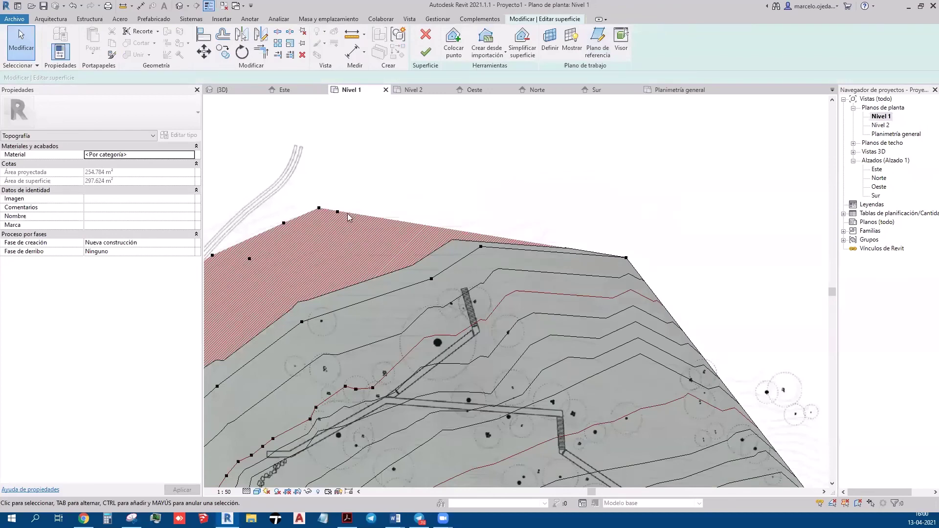
# - Nudge the top-left boundary point slightly outward and check the left-edge points
pyautogui.click(339, 213)
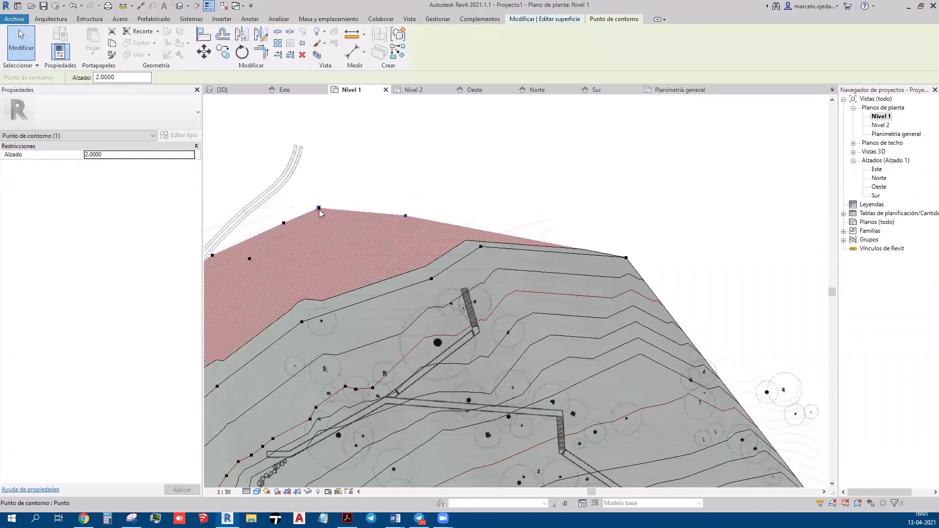
pyautogui.moveTo(319, 208); pyautogui.dragTo(329, 210)
pyautogui.click(454, 185)
pyautogui.scroll(-5, 454, 185)
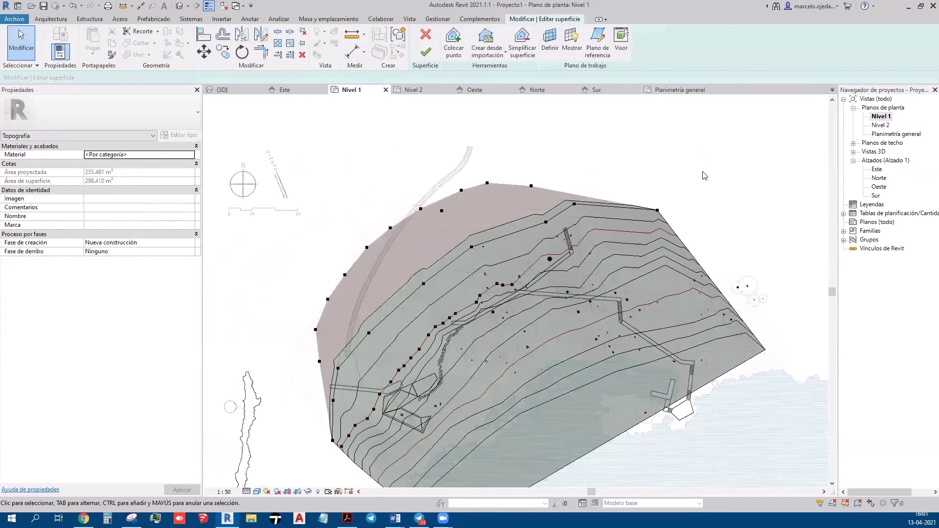
pyautogui.scroll(4, 405, 256)
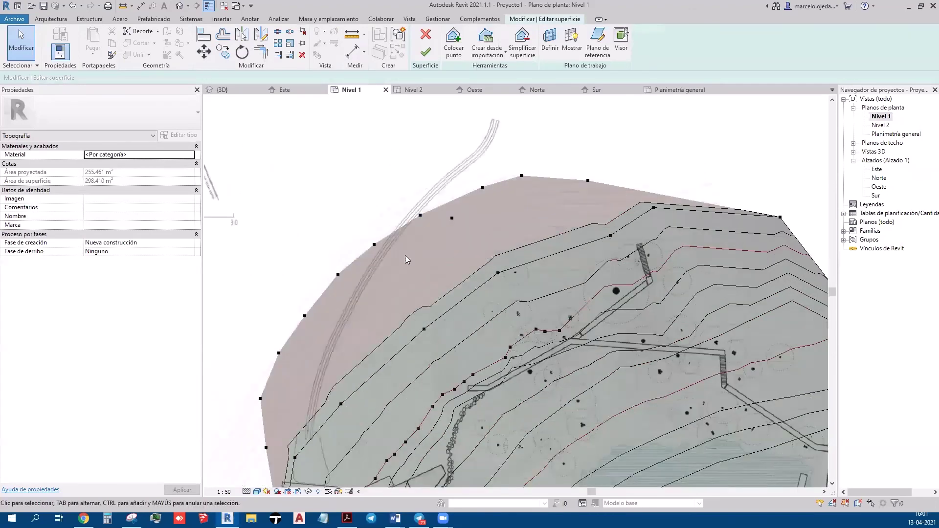
pyautogui.click(337, 273)
pyautogui.click(333, 208)
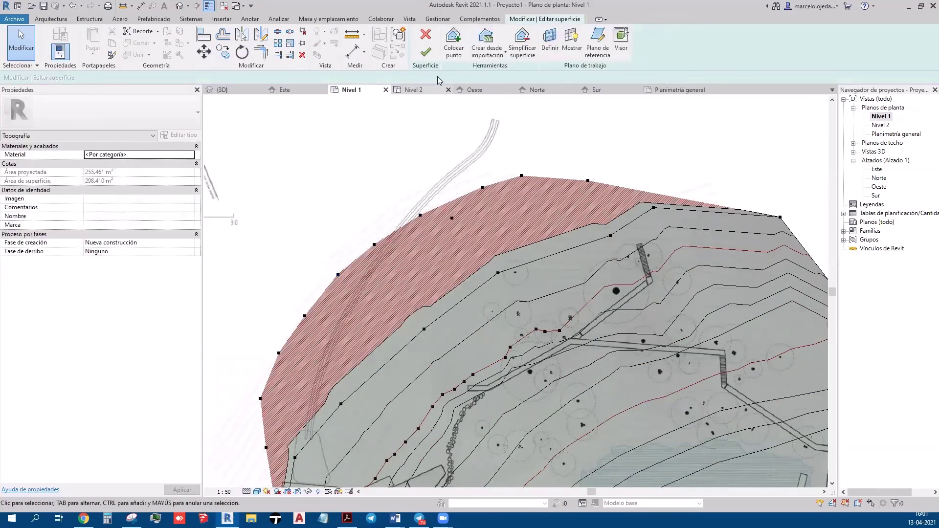
# - Place surface points at elevation 3.0000 along the top and upper-left edges
pyautogui.click(453, 43)
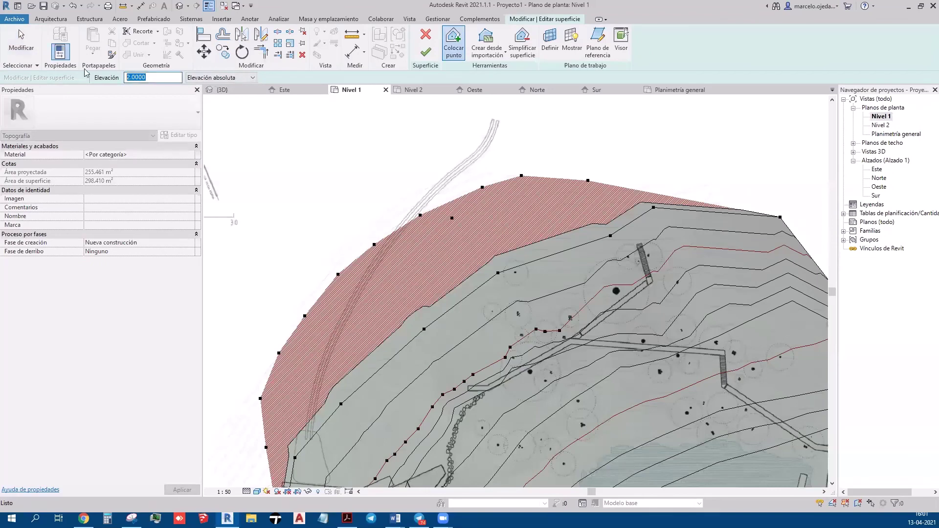
pyautogui.write('3.0000')
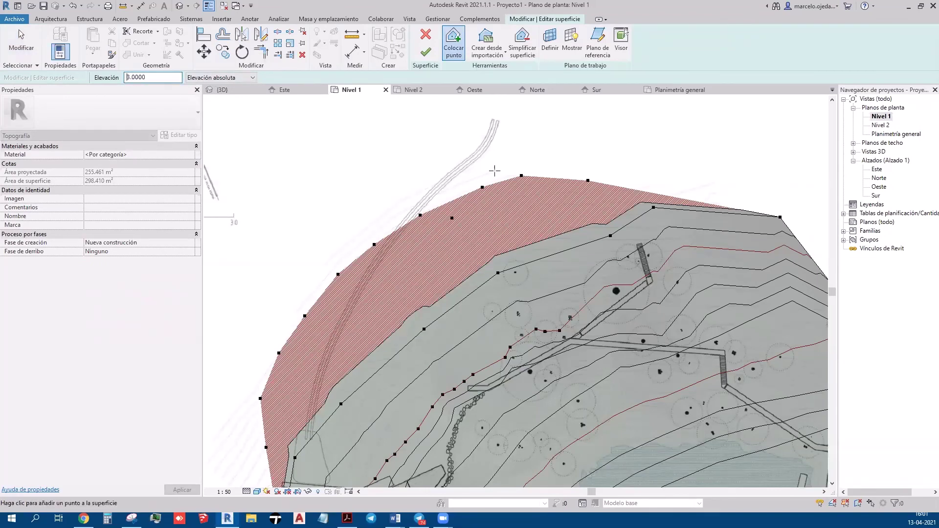
pyautogui.click(495, 170)
pyautogui.click(461, 182)
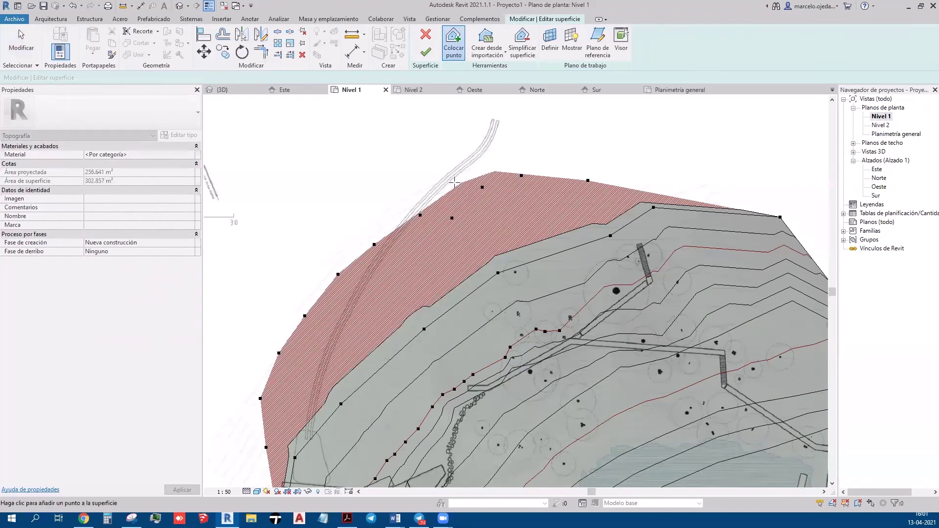
pyautogui.click(419, 202)
pyautogui.click(389, 219)
pyautogui.moveTo(389, 218); pyautogui.dragTo(511, 173, button='middle')
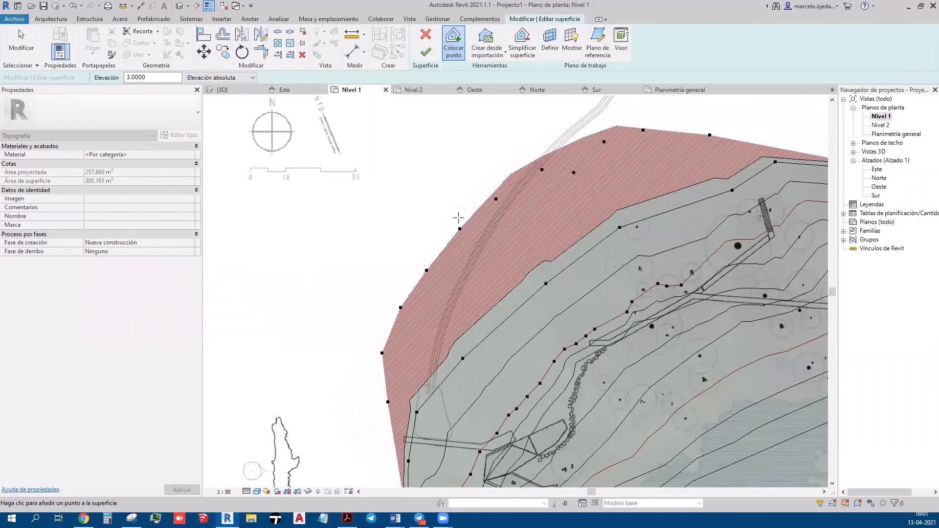
# - Add elevation 3.0000 points along the left and lower-left edges, then finish the toposurface
pyautogui.click(459, 217)
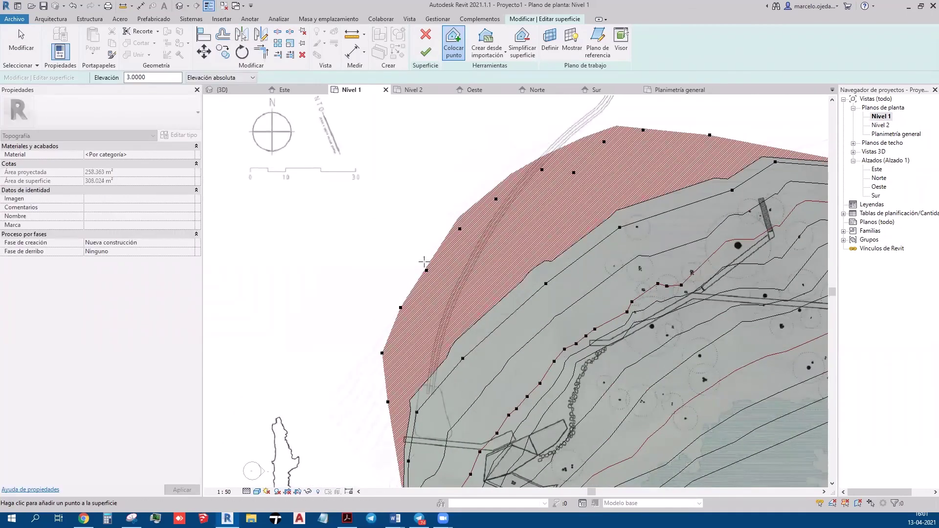
pyautogui.click(372, 351)
pyautogui.click(334, 389)
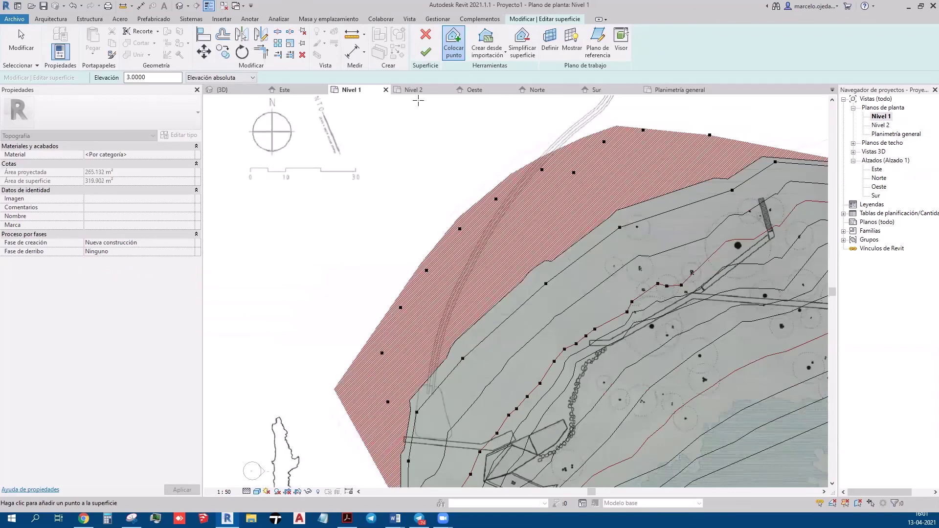
pyautogui.click(425, 51)
pyautogui.scroll(-3, 383, 216)
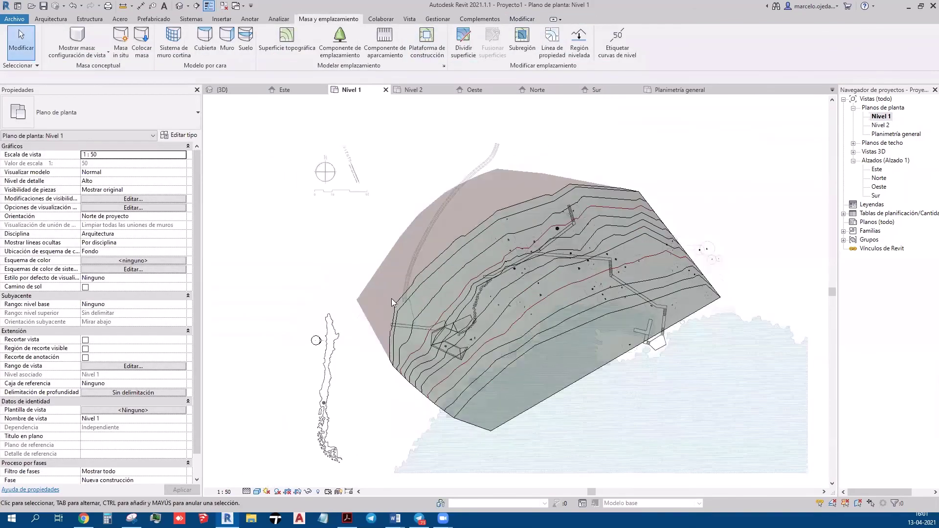
# - Open the Planimetría general site plan and frame the toposurface's contour lines
pyautogui.doubleClick(896, 133)
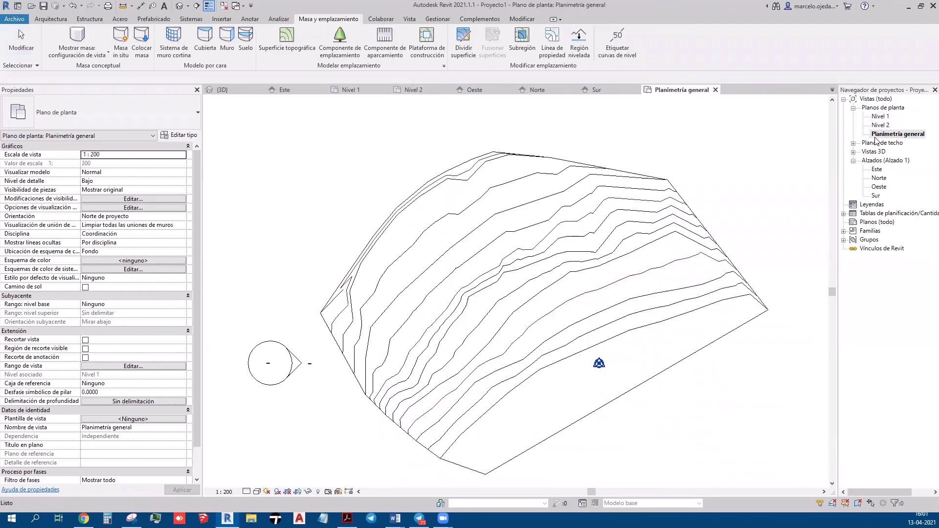
pyautogui.scroll(-3, 360, 288)
pyautogui.moveTo(477, 361); pyautogui.dragTo(448, 384, button='middle')
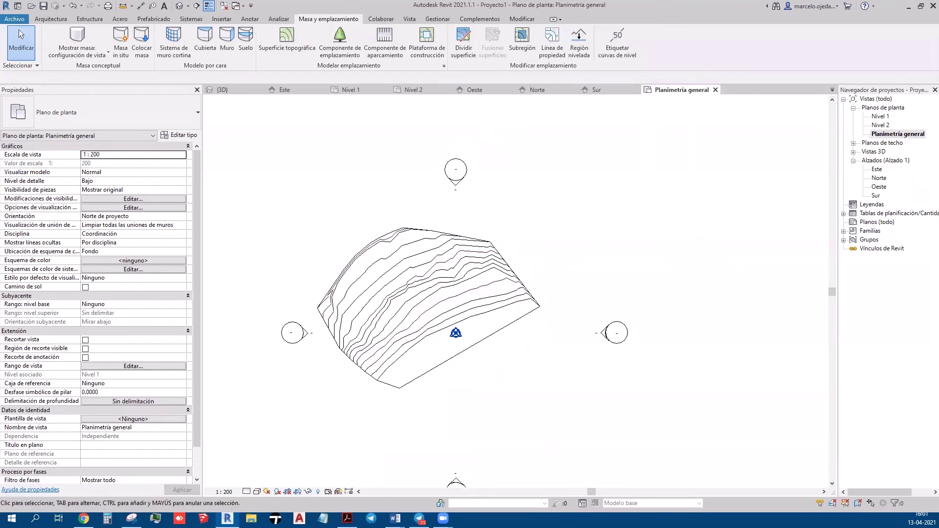